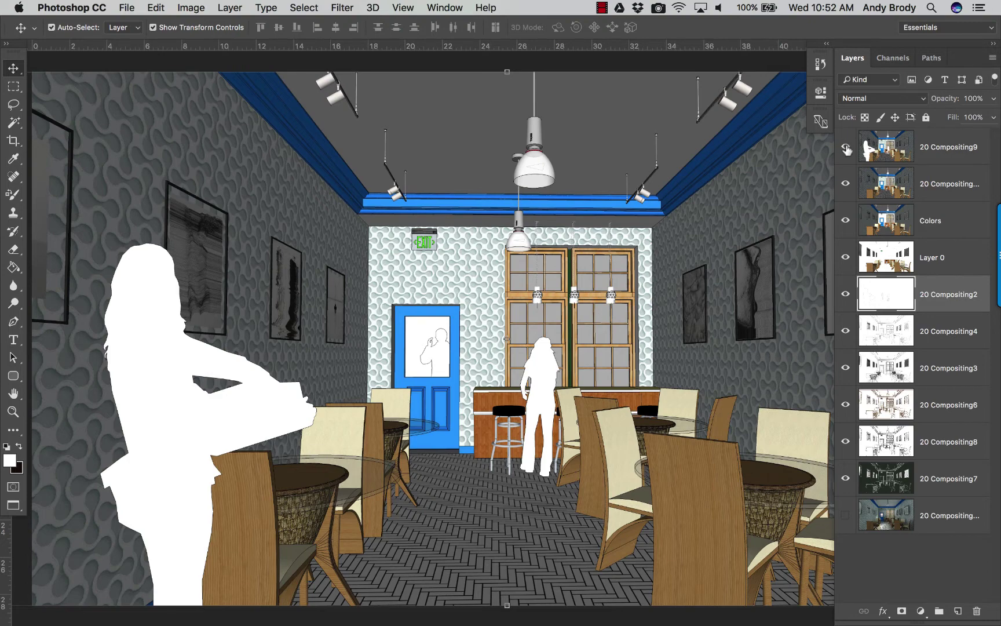
Hide 20 Compositing9, the textured layer, Colors and Layer 0, leaving only the figure outlines visible
click(846, 150)
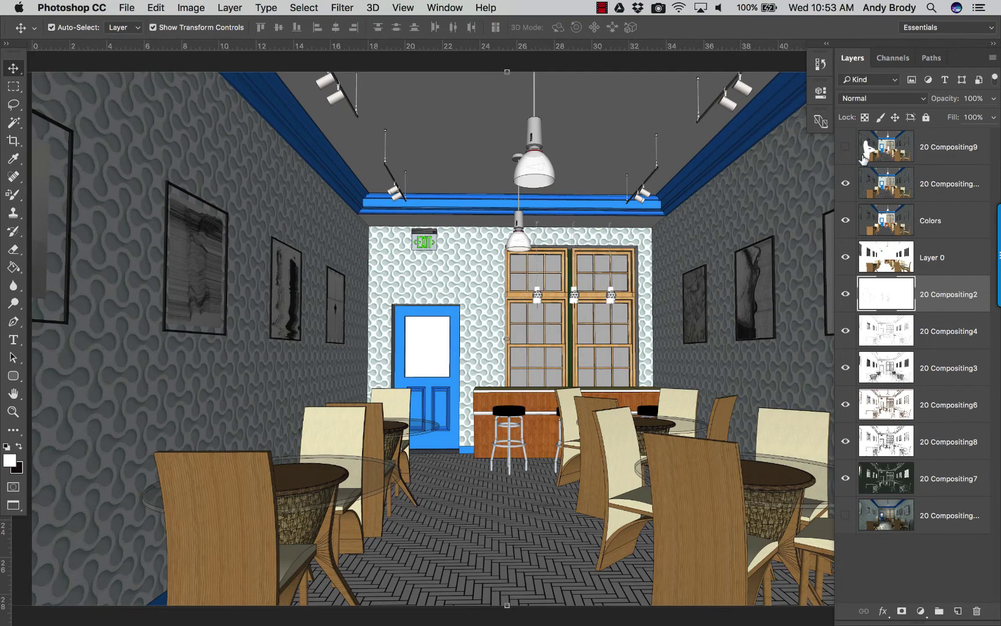
click(846, 184)
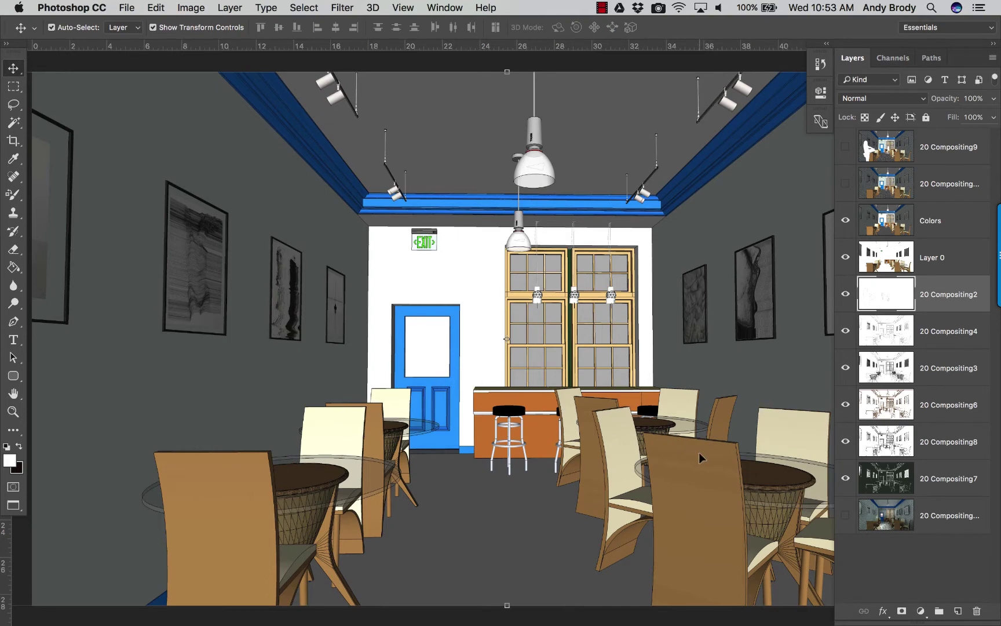
click(845, 221)
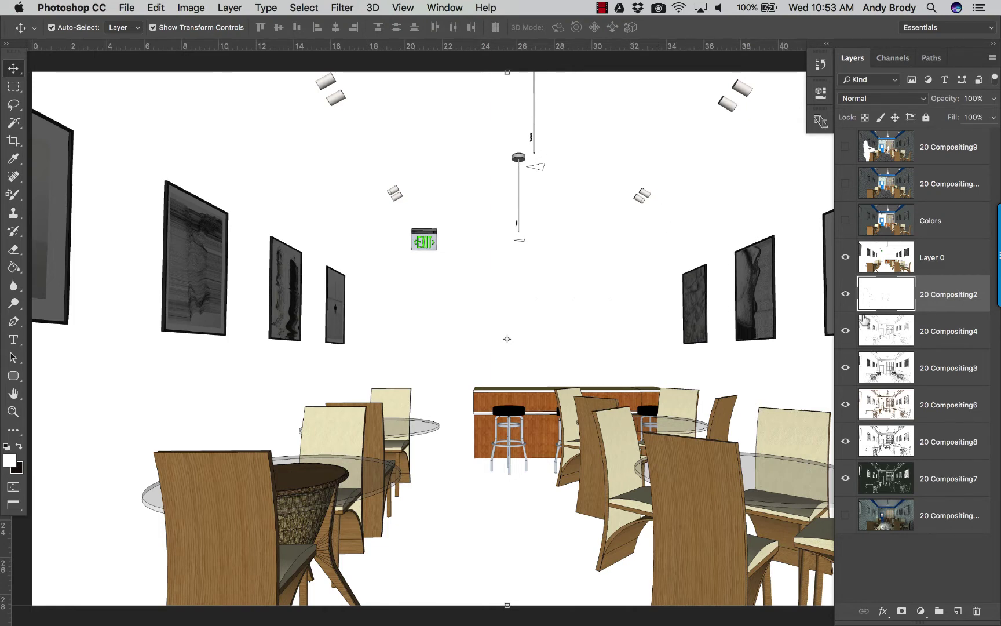
click(846, 256)
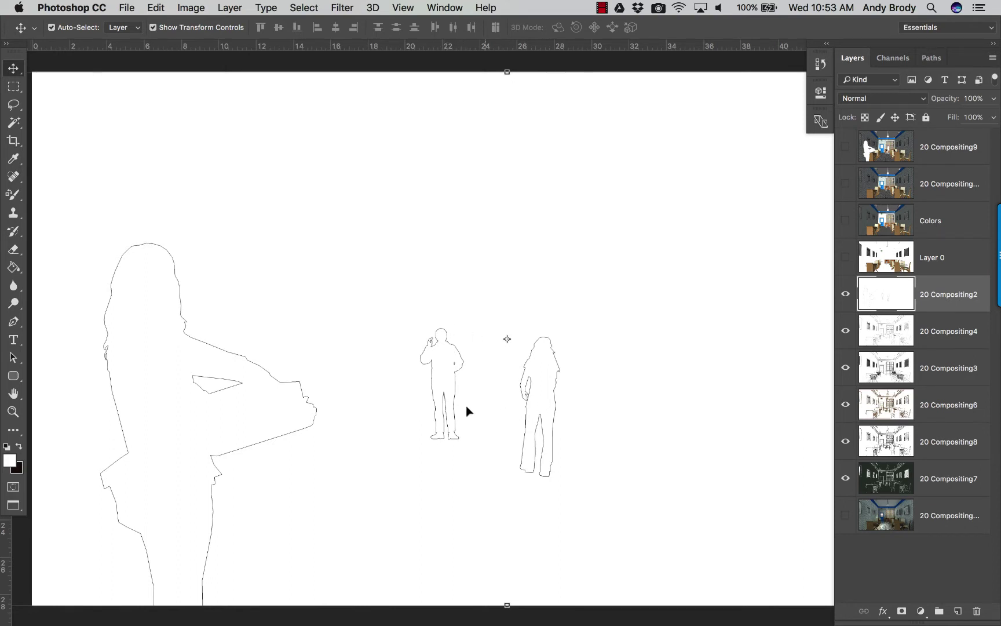
Hide the 20 Compositing2, 4, 3 and 6 silhouette, outline, wireframe and brown sketch layers
click(846, 296)
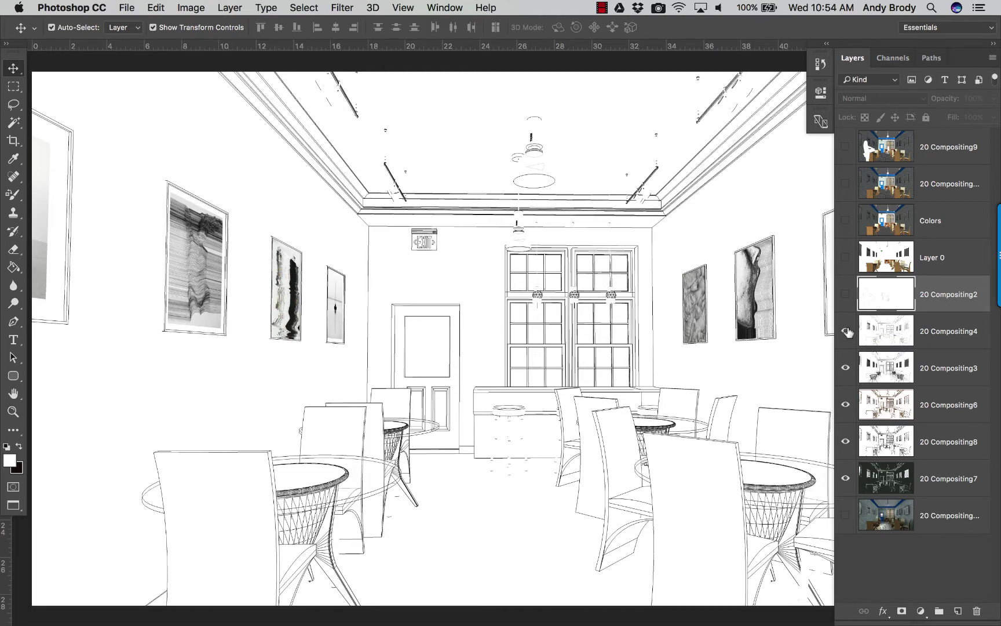
click(848, 332)
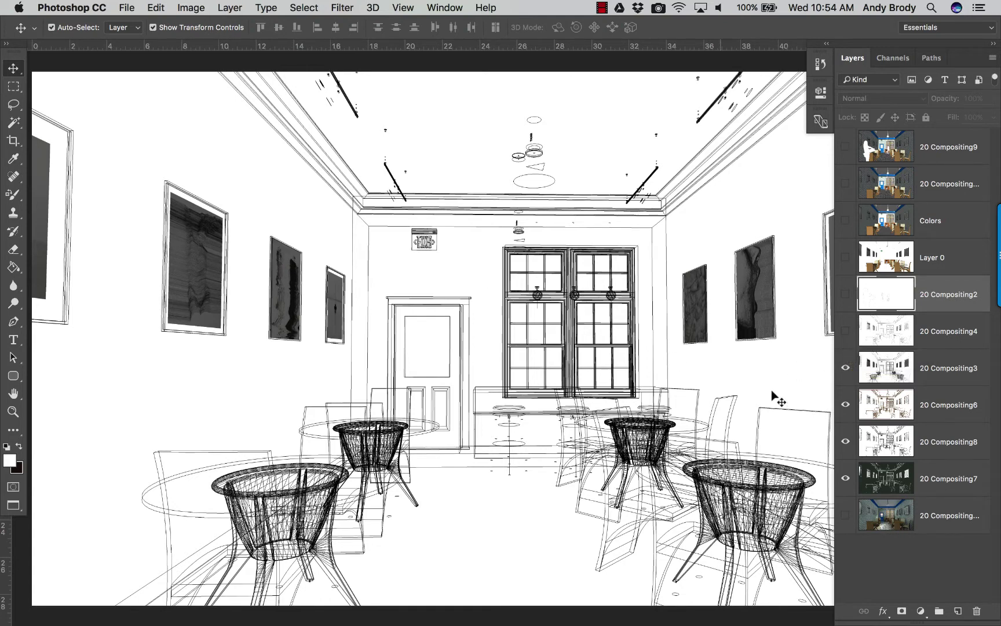
click(846, 367)
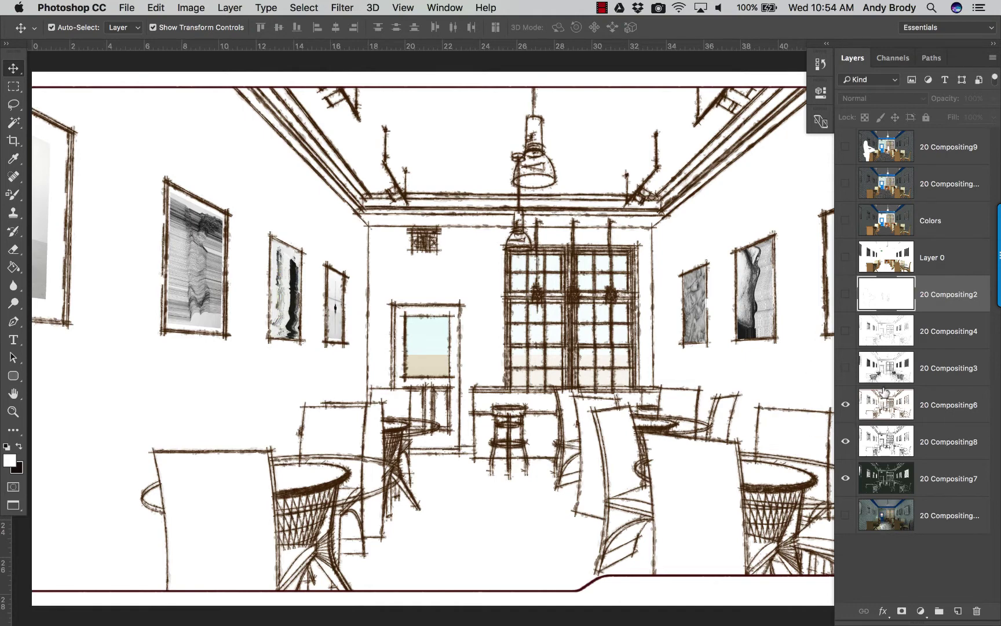
click(846, 405)
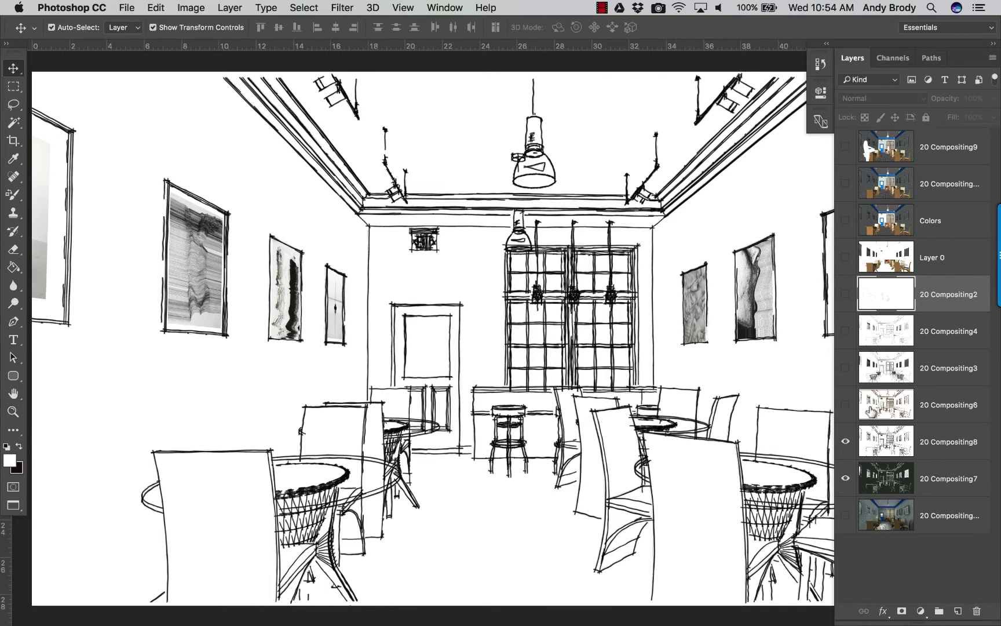
Keep the black line sketch visible and show the textured colour render above it
click(846, 442)
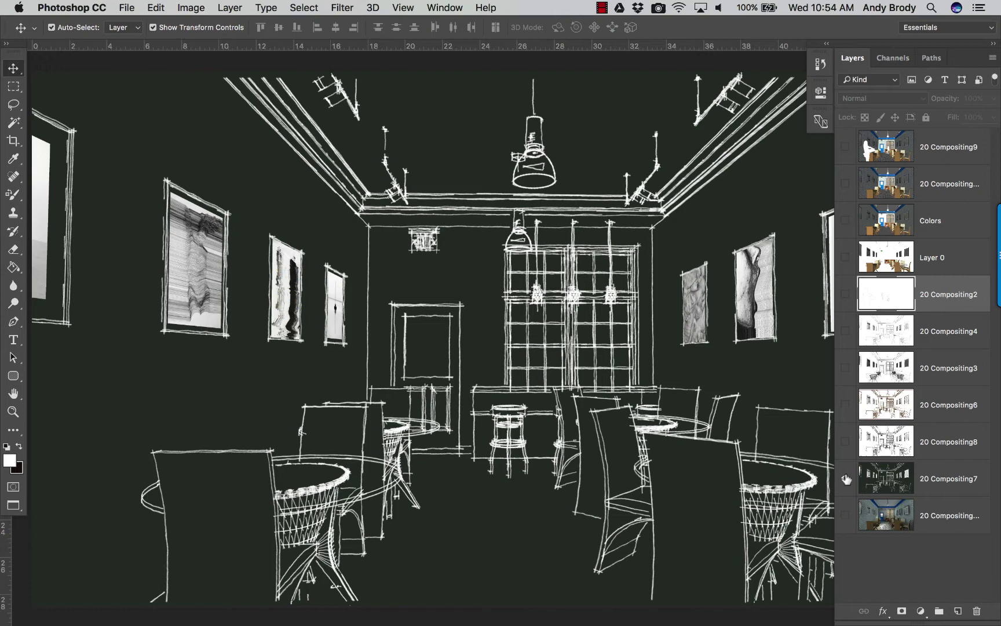
click(846, 441)
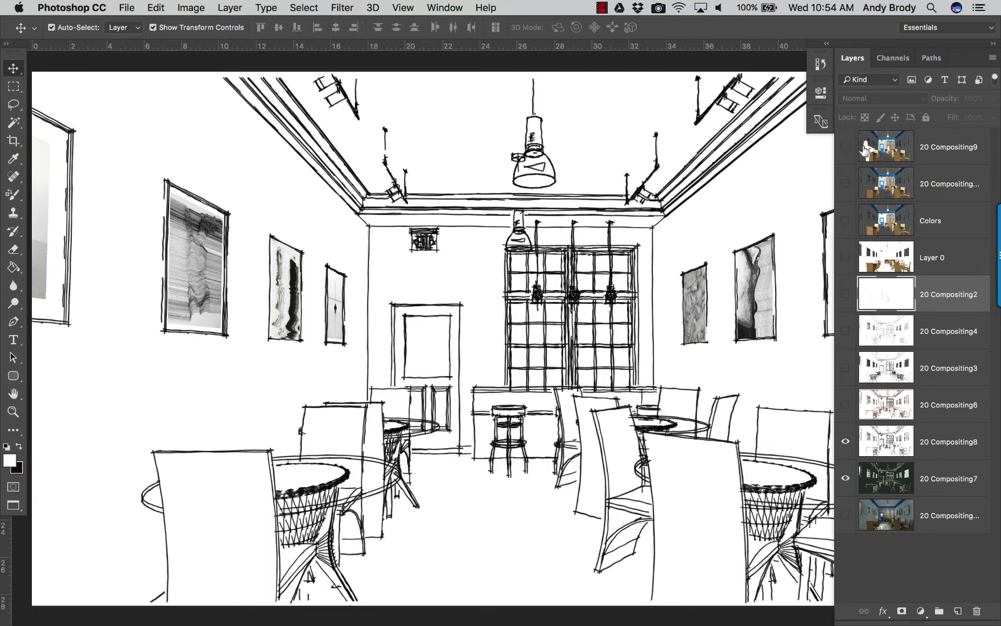
click(846, 184)
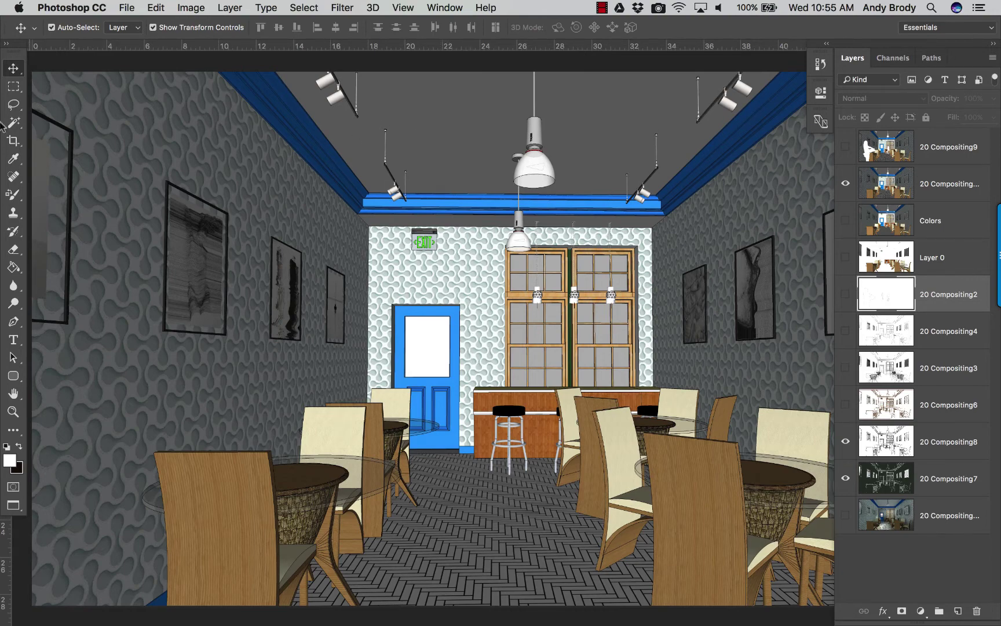
Duplicate the textured render as 20 Compositing10 copy and hide the original 20 Compositing10
click(13, 87)
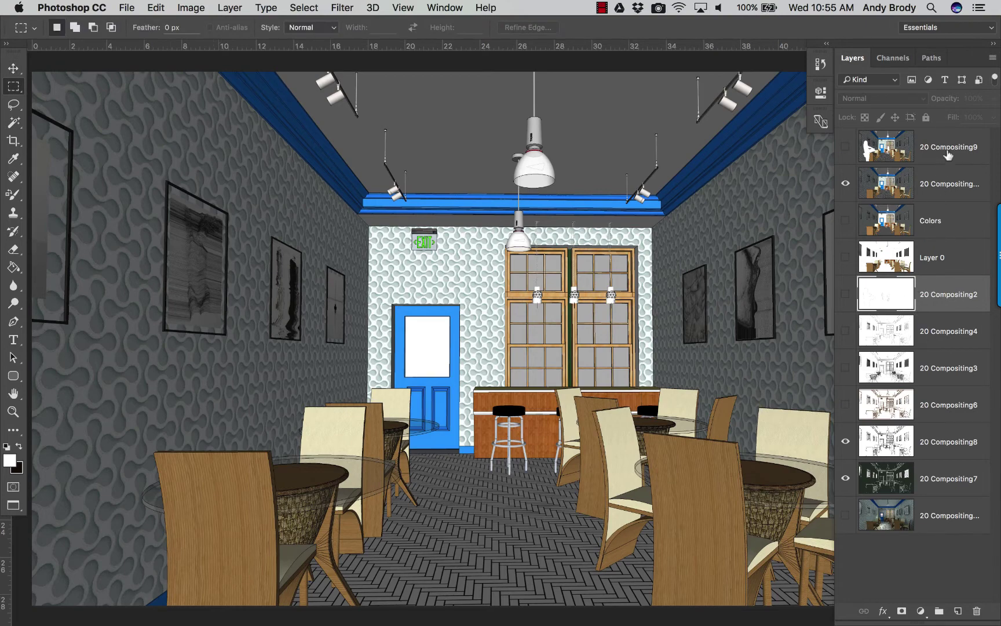
click(956, 181)
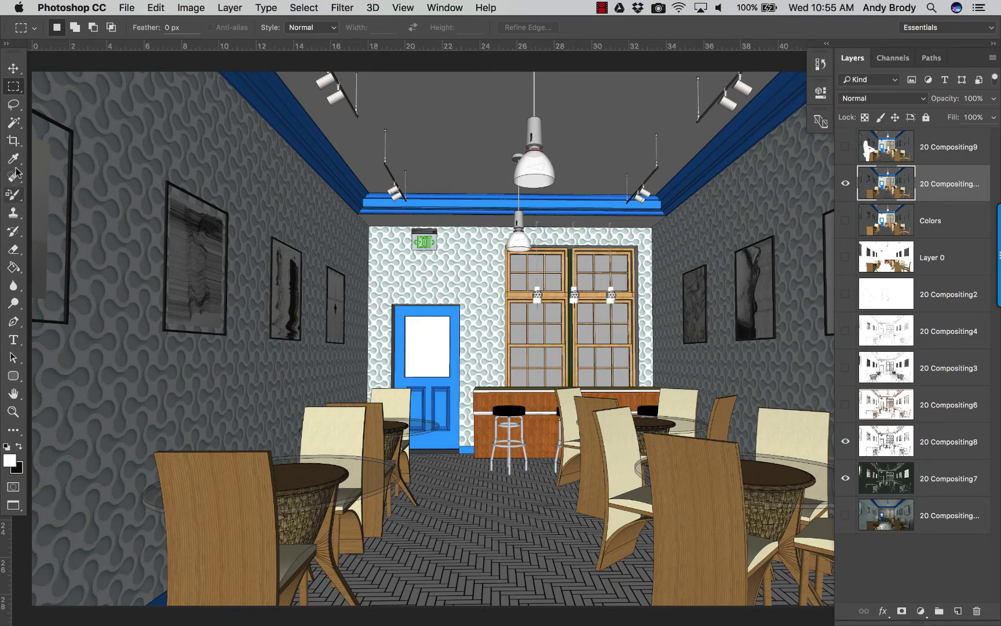
right_click(955, 179)
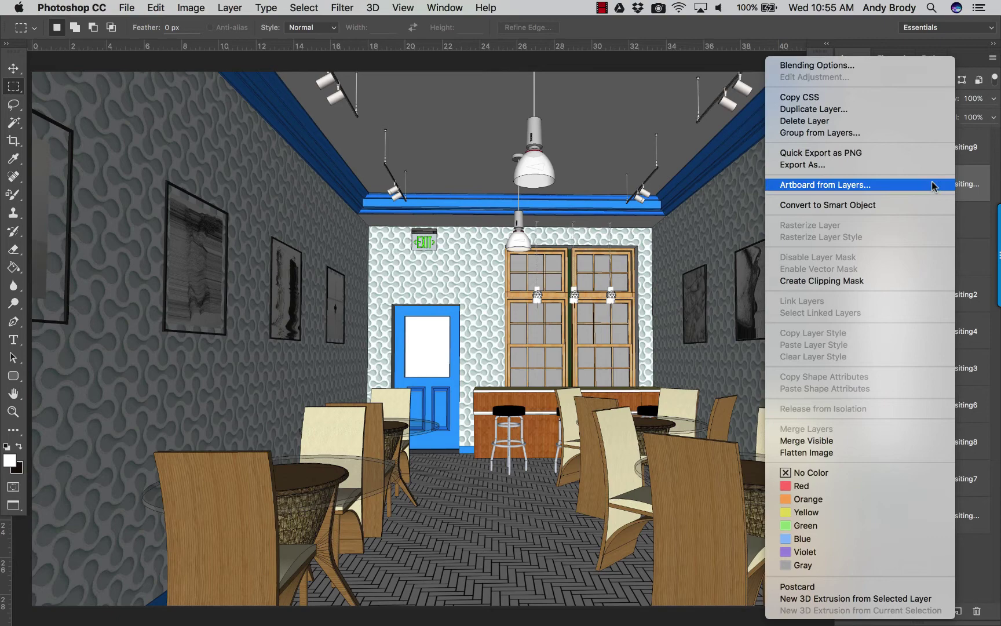
click(857, 109)
click(634, 264)
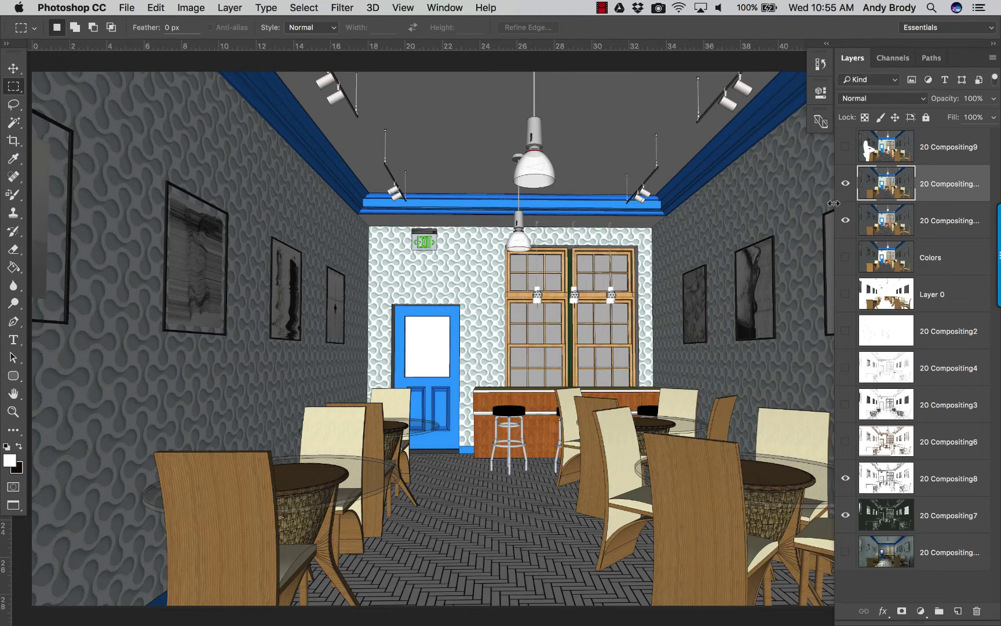
drag(832, 204, 807, 203)
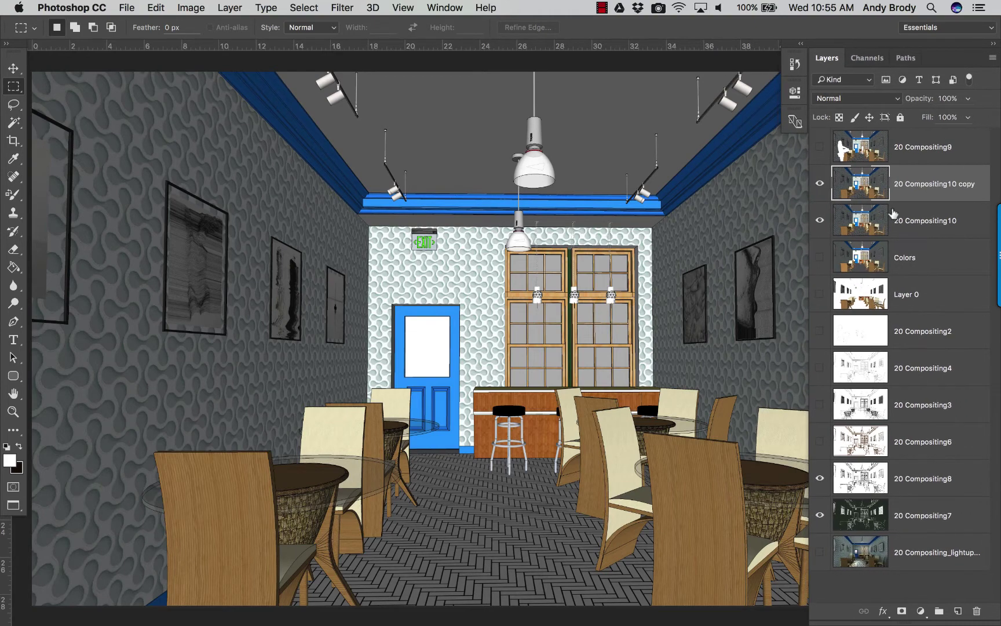
click(819, 220)
Marquee a rectangle around the room's centre, undoing the trial deletion so the render stays intact
drag(205, 186, 745, 480)
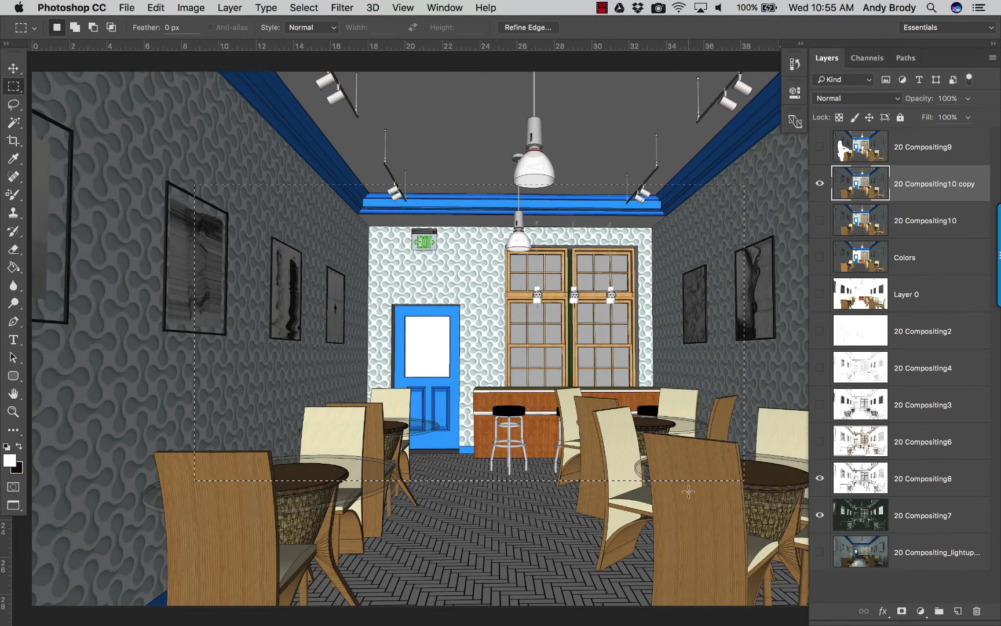
key(Delete)
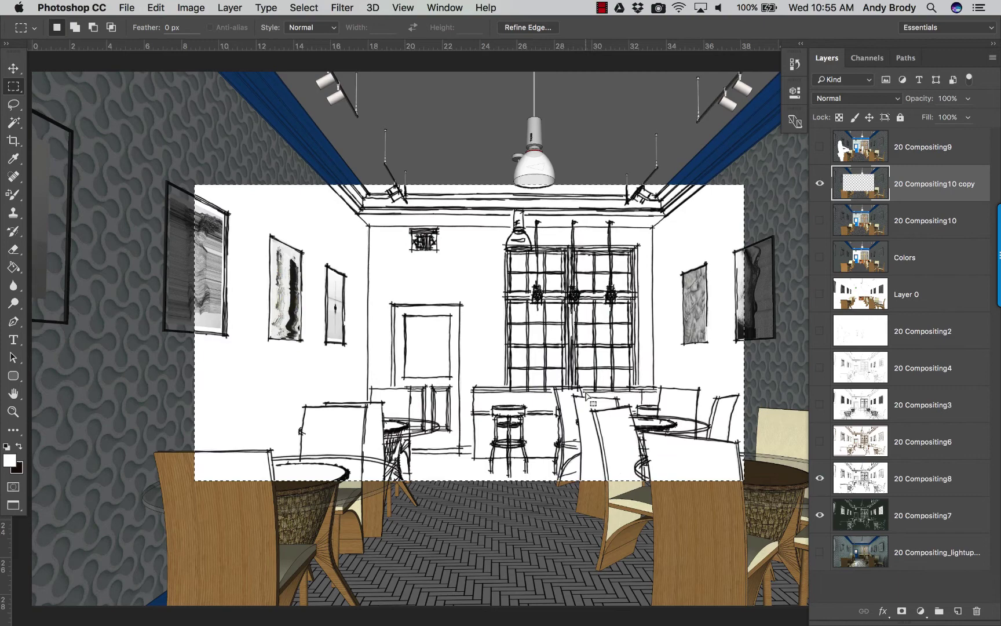
key(super+s)
key(super+d)
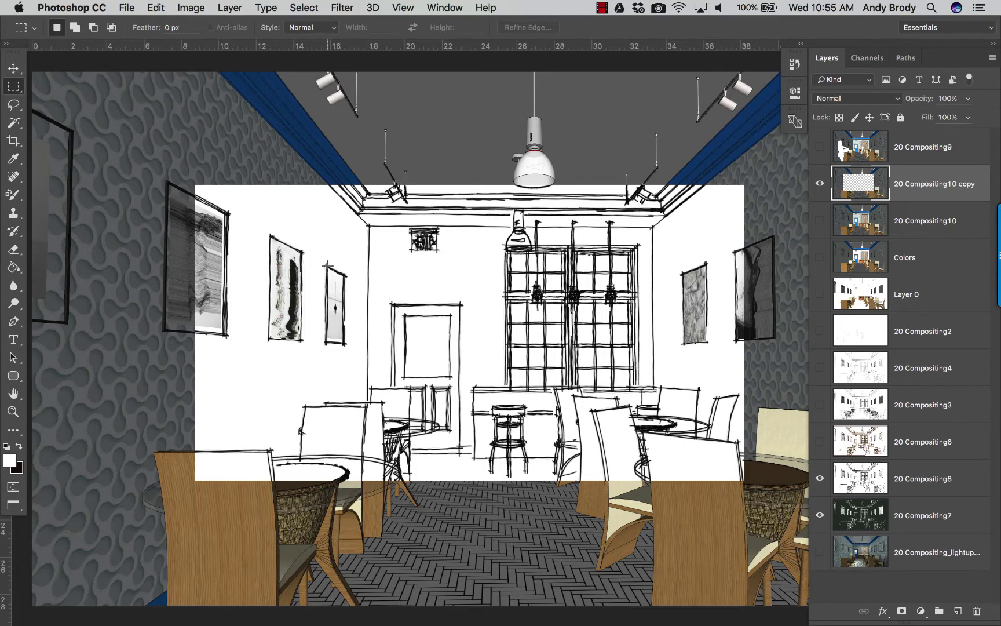
key(super+z)
key(BackSpace)
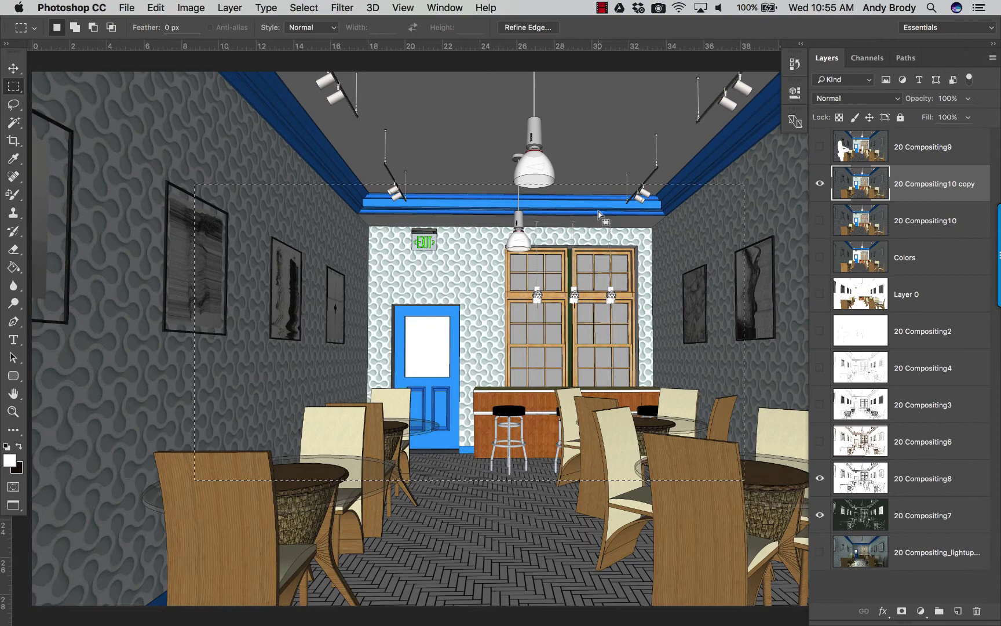
Fit the image on screen and invert the rectangular selection, undoing a trial deletion outside it
click(404, 8)
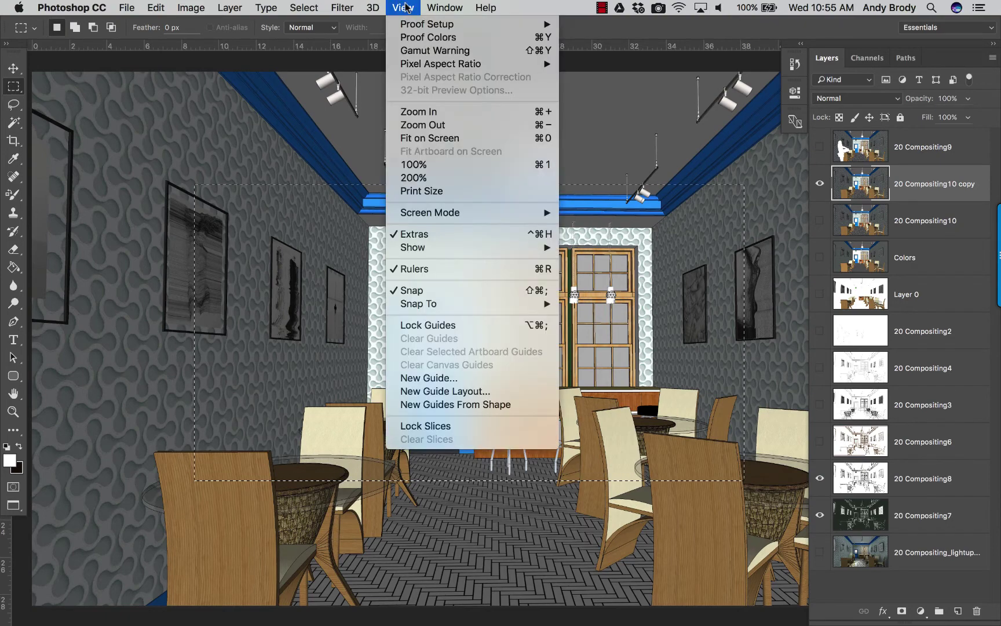
click(433, 138)
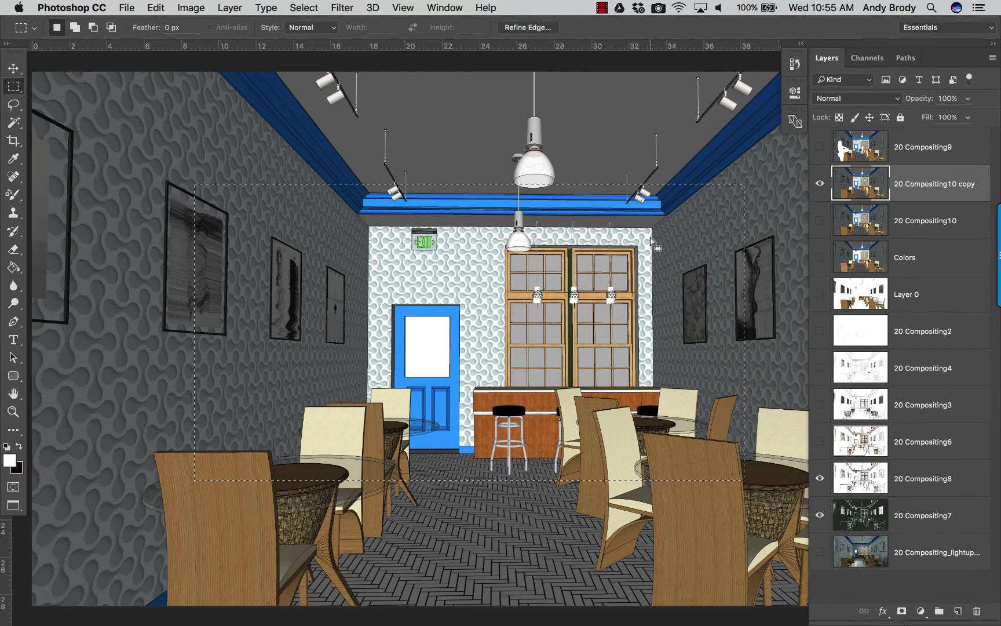
right_click(568, 233)
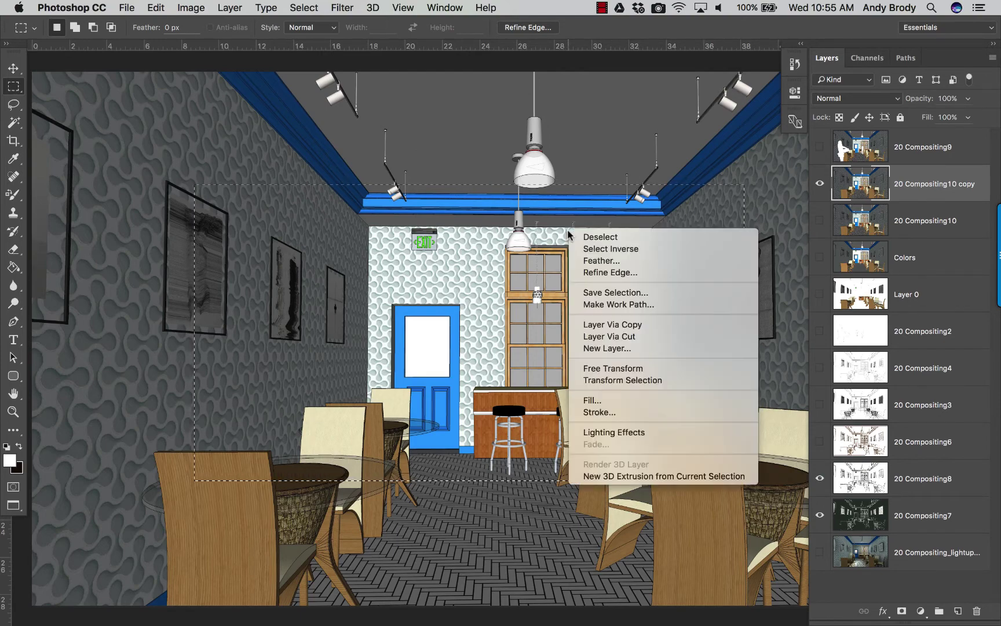
click(606, 249)
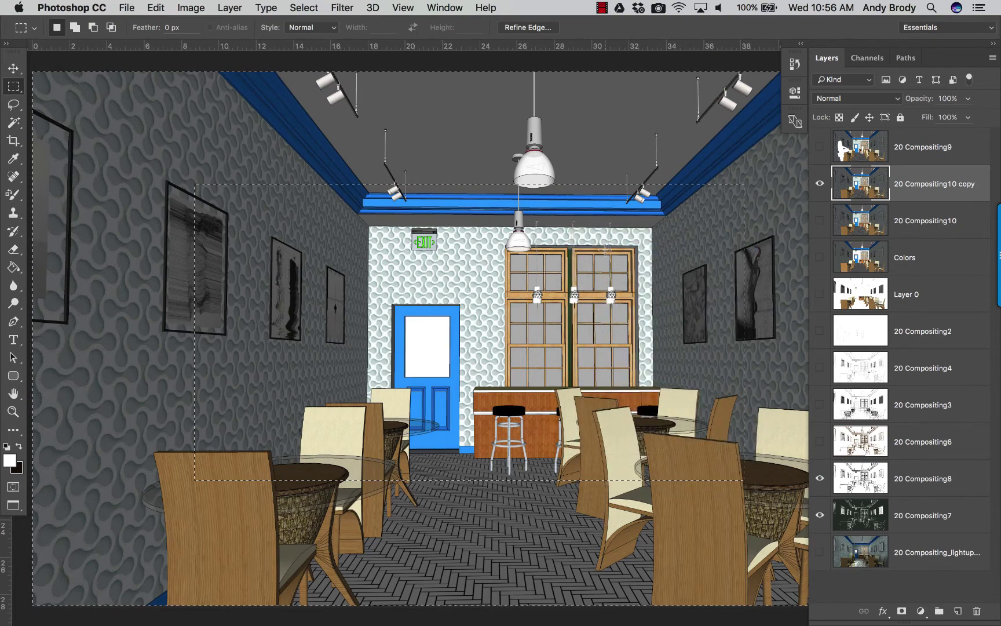
key(Delete)
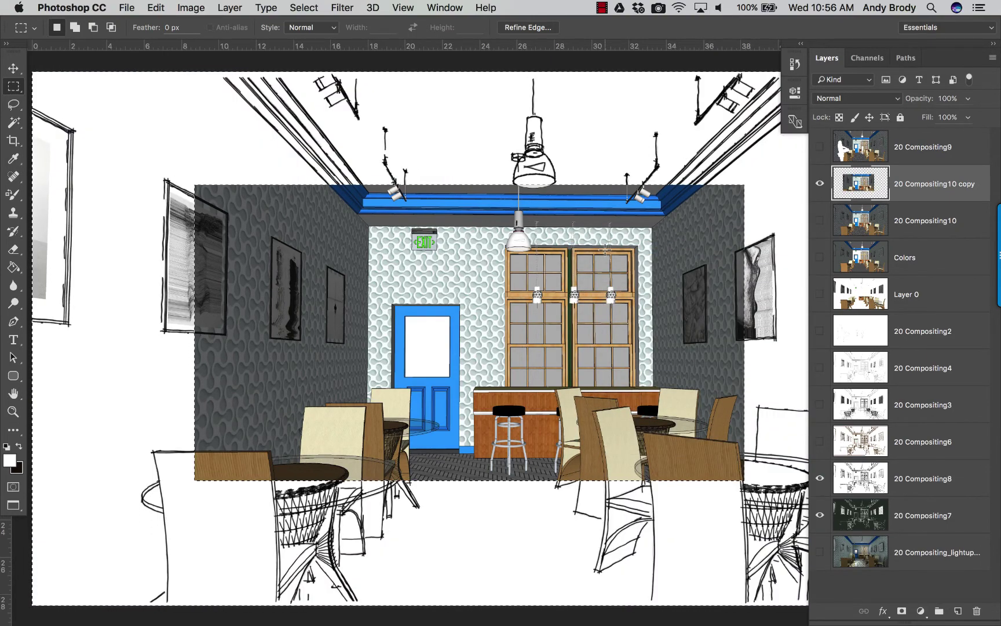
key(super+z)
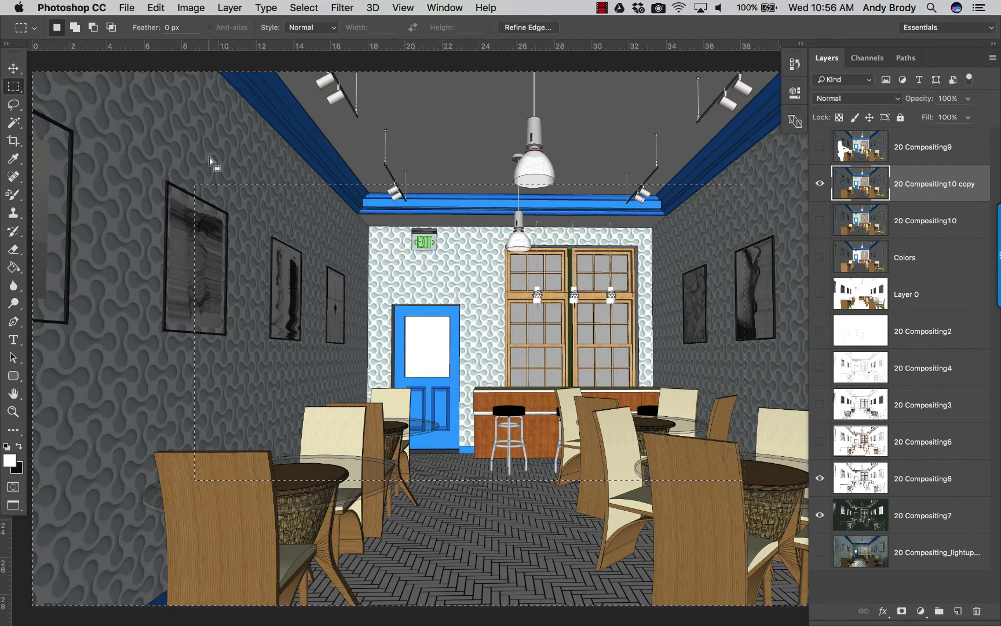
Bring up the selection's context menu again to reach the Feather command
right_click(240, 146)
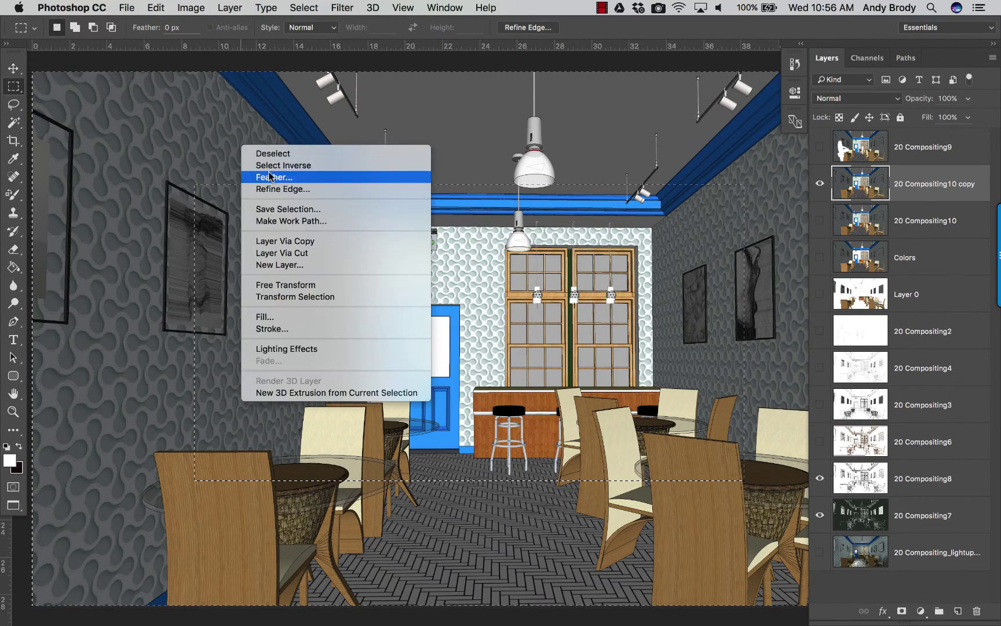
click(261, 164)
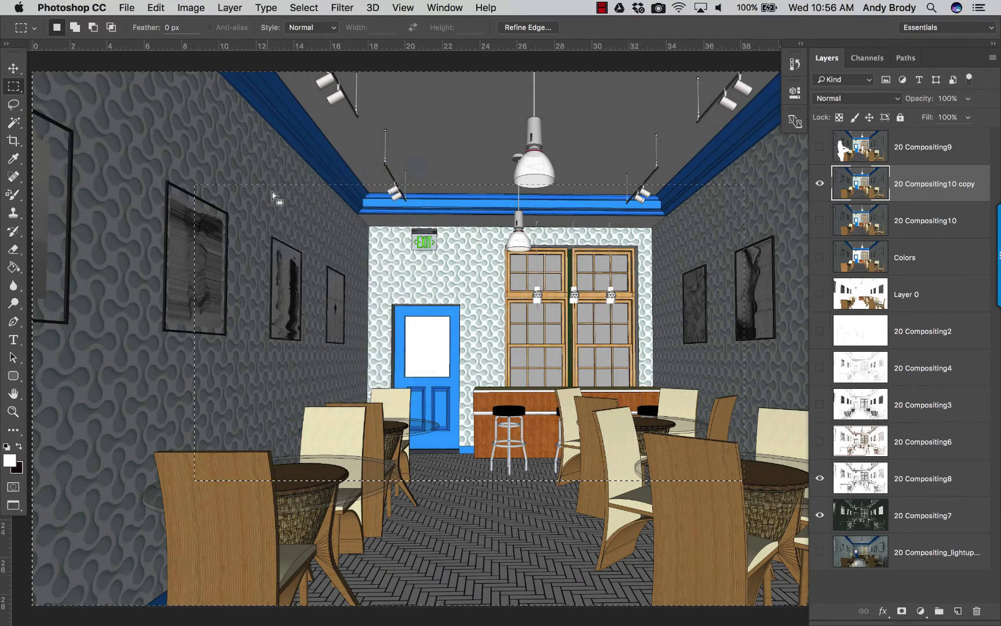
right_click(298, 225)
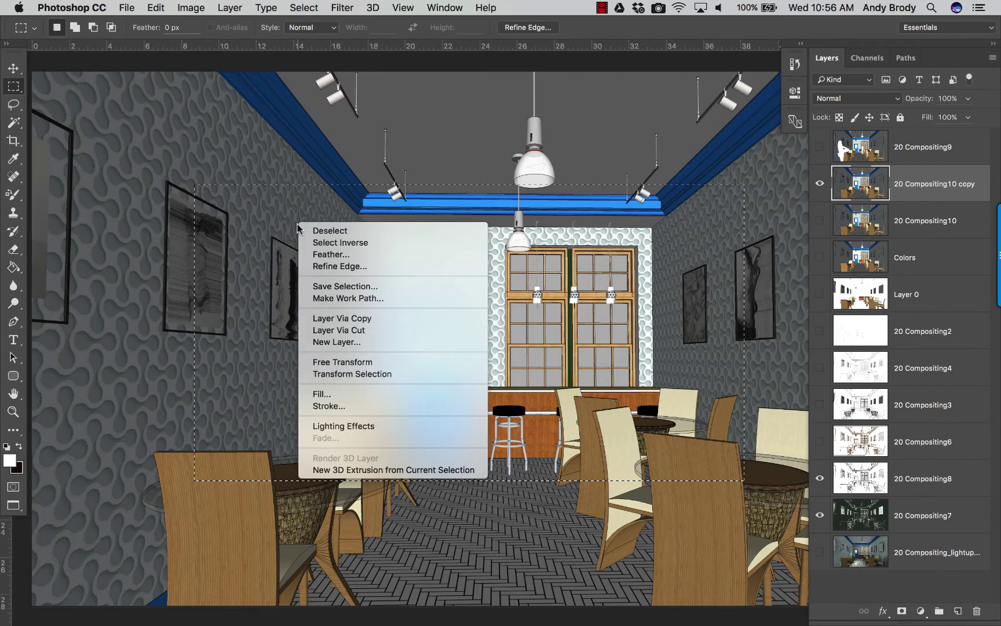
Feather the rectangular selection with a 250-pixel radius
click(331, 255)
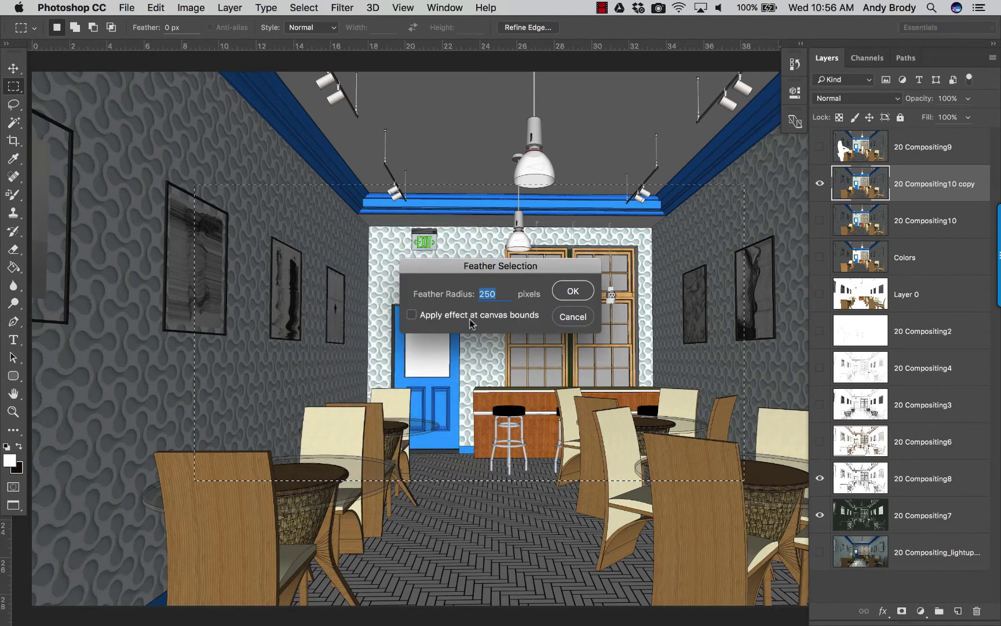
click(497, 297)
double_click(494, 298)
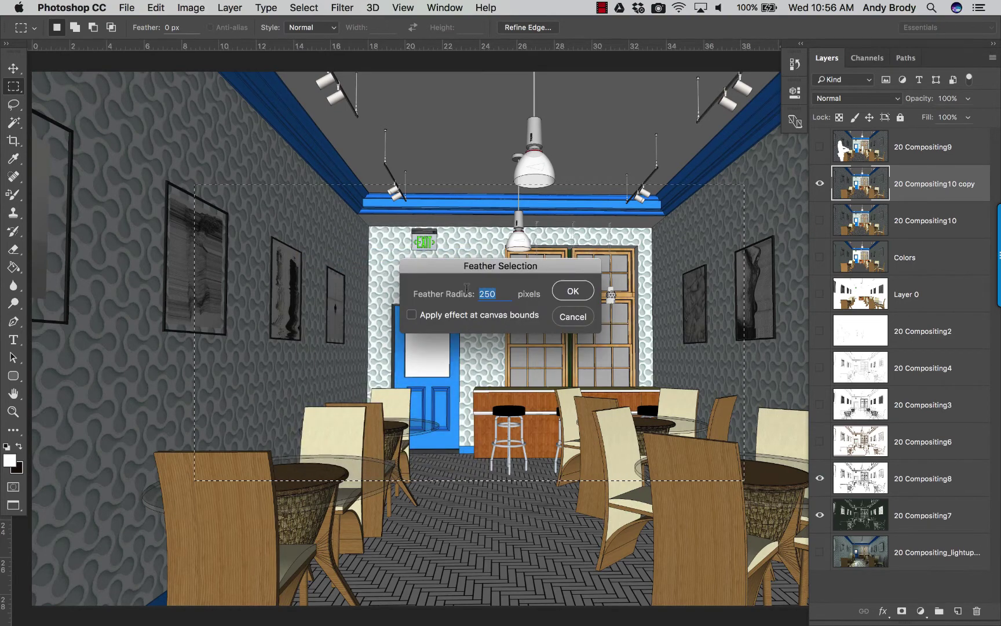
click(559, 294)
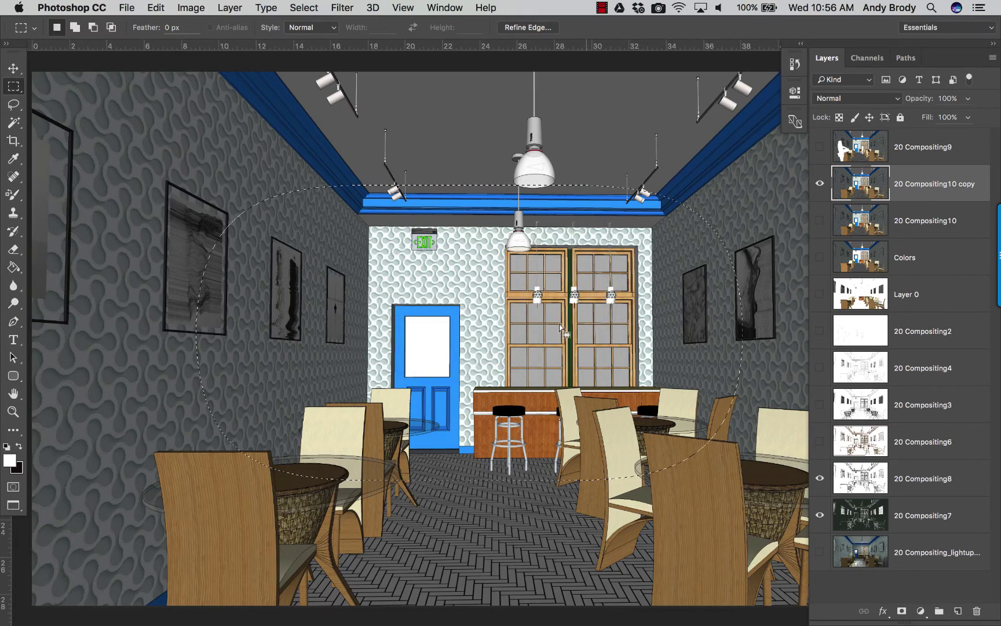
Invert the feathered selection, delete the outer area of the copied render, then deselect
right_click(356, 232)
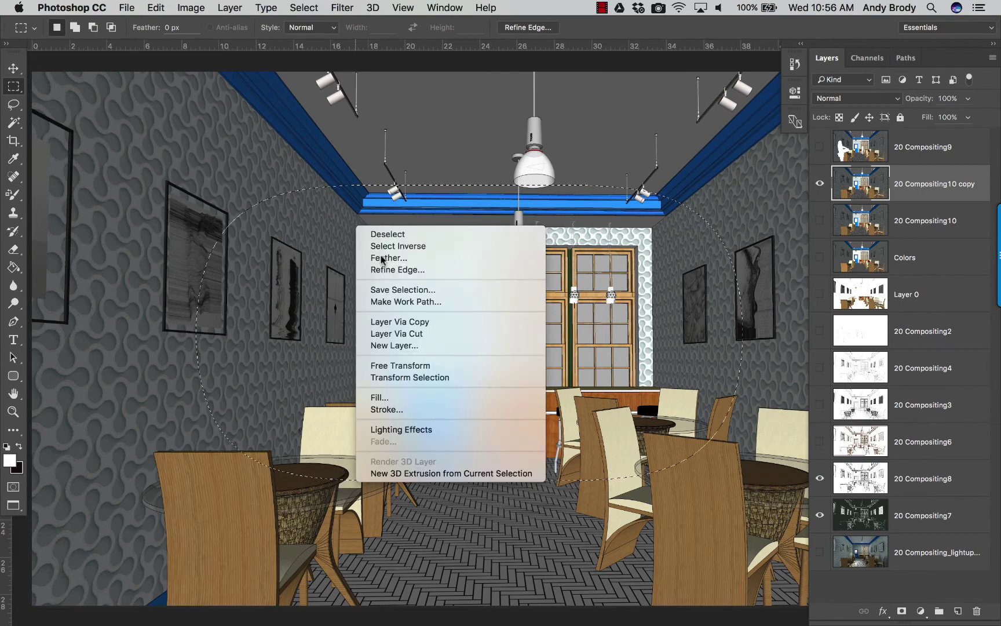
click(428, 248)
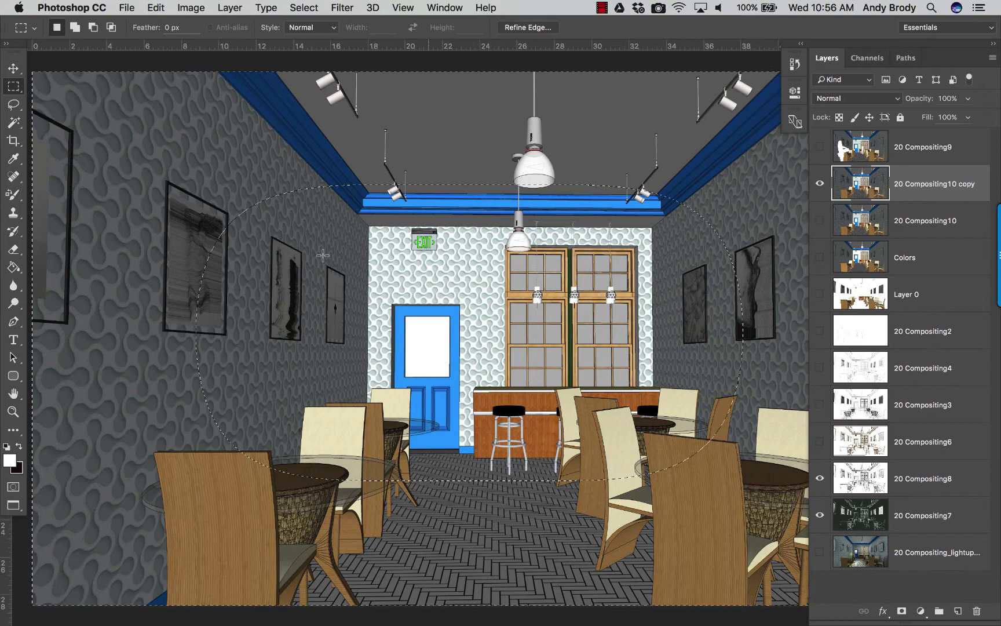
key(Delete)
key(super+d)
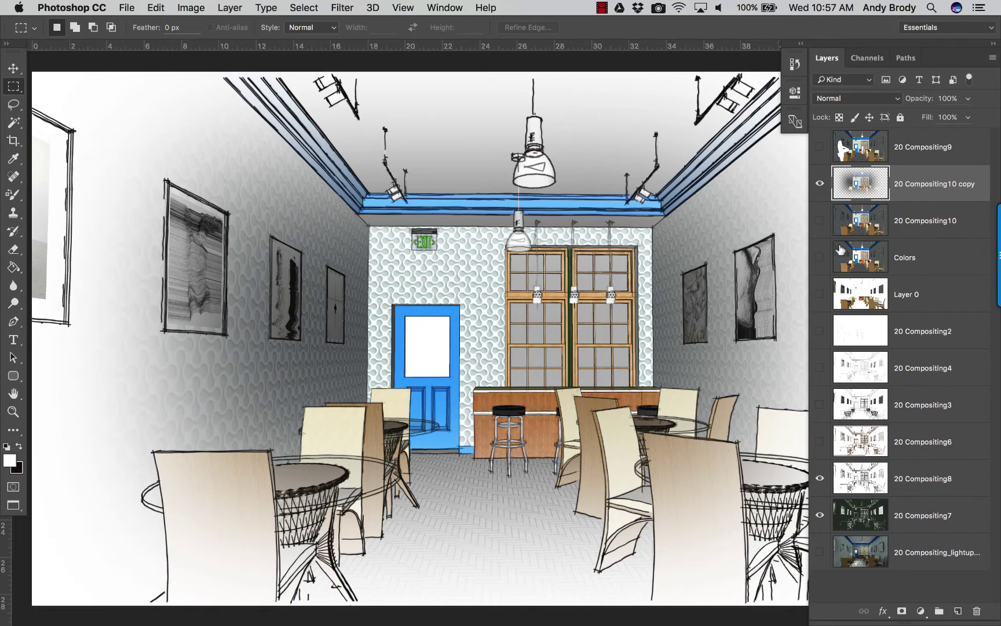
Show Layer 0 at 68% opacity, then make 20 Compositing2 visible and selected
click(820, 294)
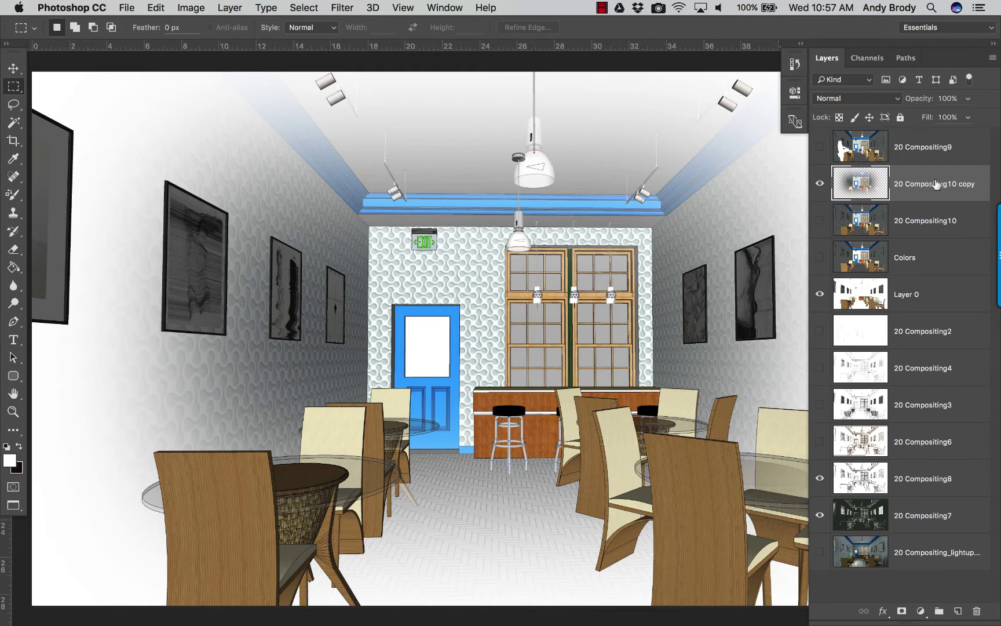
key(alt+bracketleft)
click(968, 99)
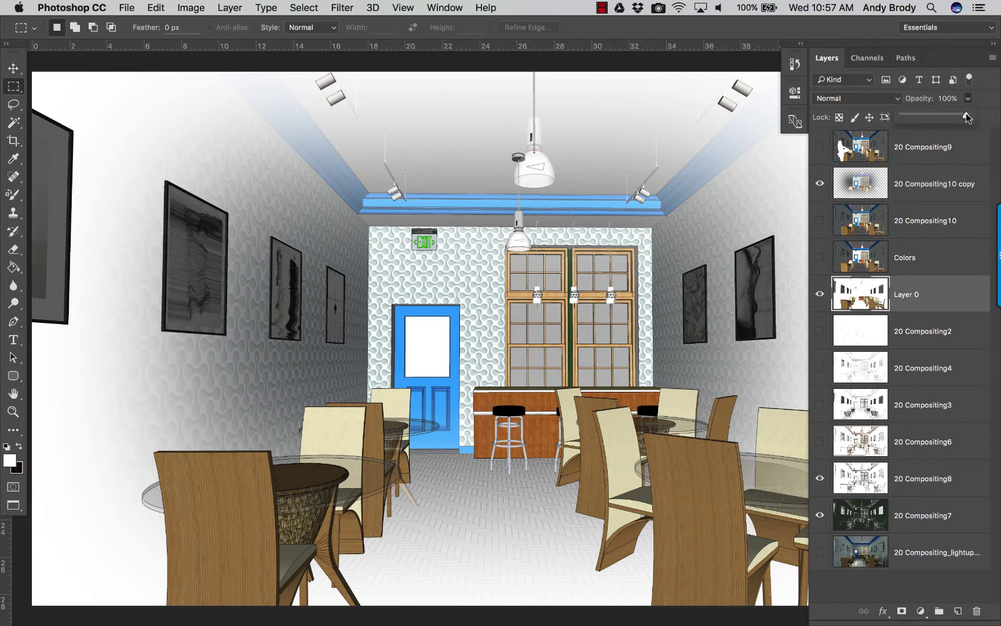
mouse_move(963, 116)
mouse_down()
mouse_move(910, 114)
mouse_move(941, 117)
mouse_up()
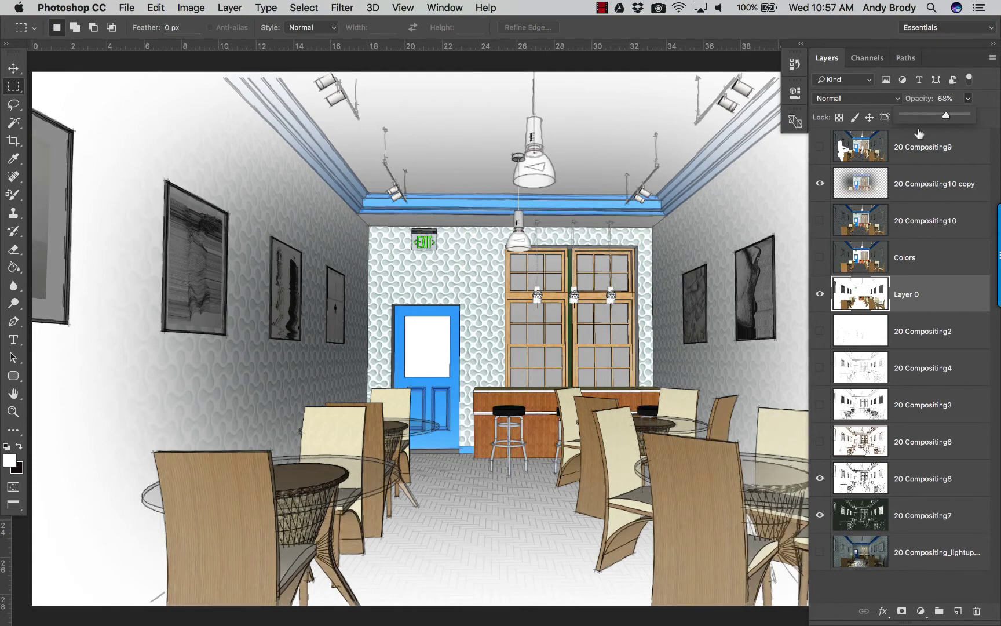
click(956, 147)
click(820, 331)
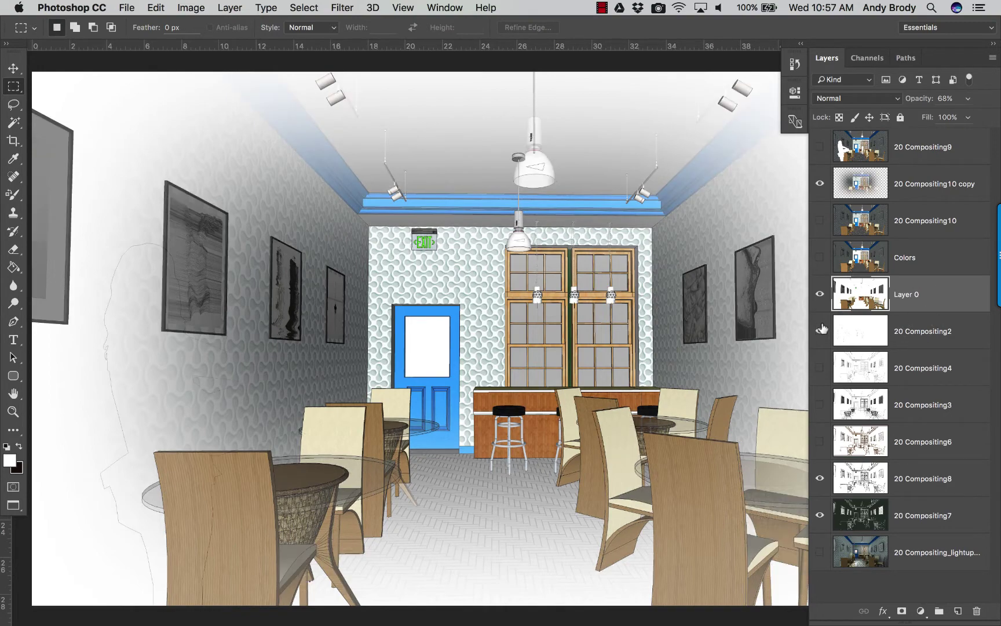
click(904, 317)
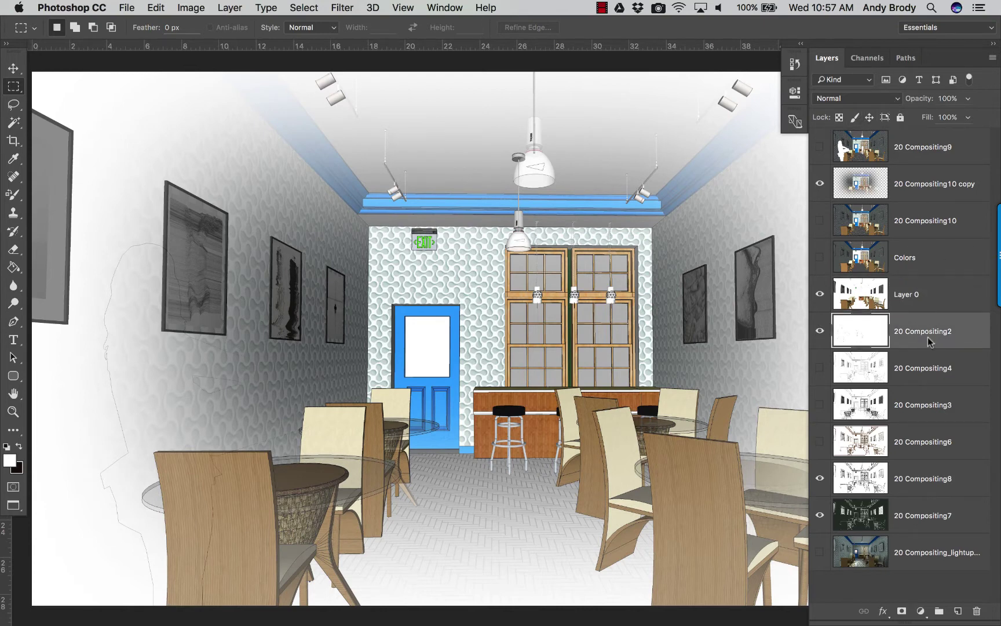
Move 20 Compositing2 above 20 Compositing10 copy in the layer stack
drag(930, 335, 884, 202)
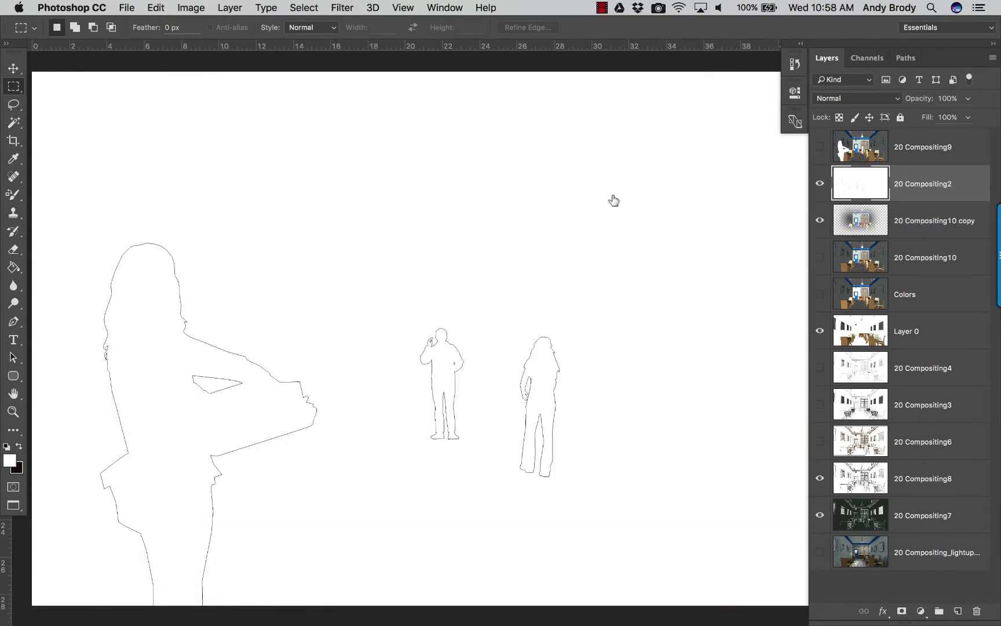
click(896, 102)
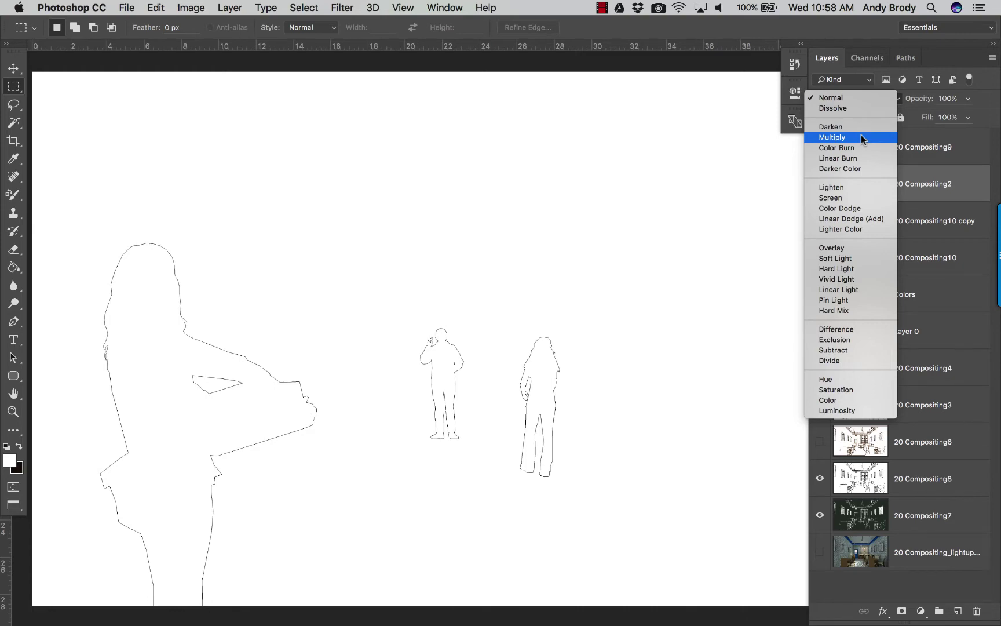
click(861, 136)
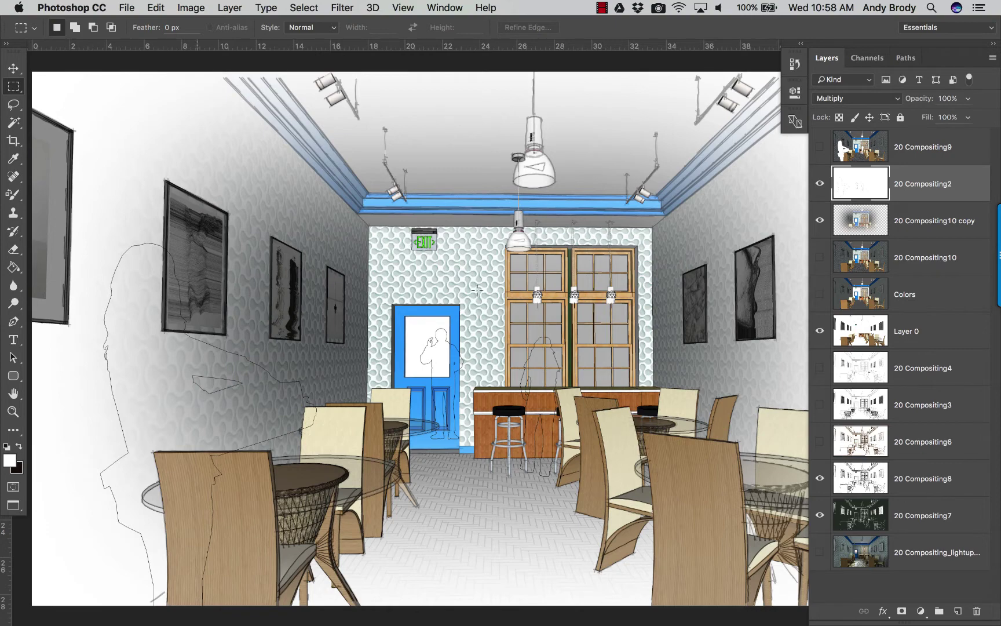
click(886, 104)
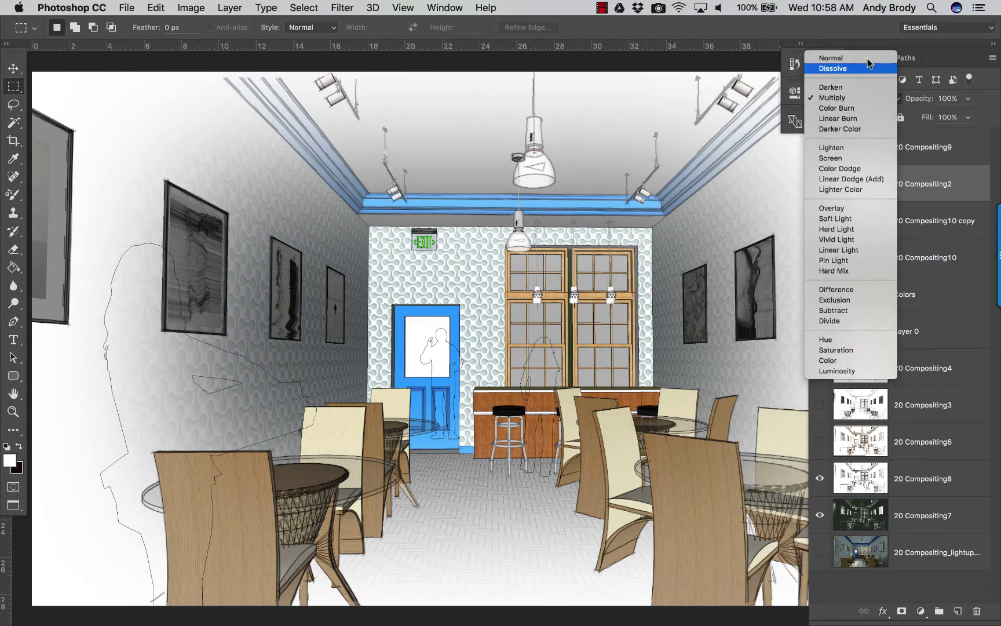
key(Return)
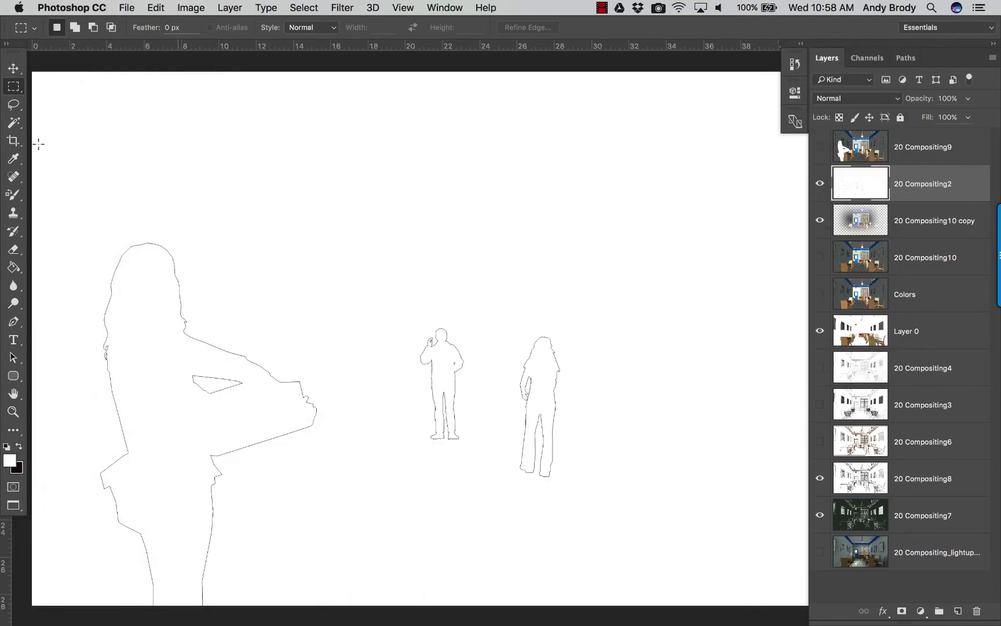
With the Magic Wand sampling only this layer, select and delete the white background around the figures
click(13, 123)
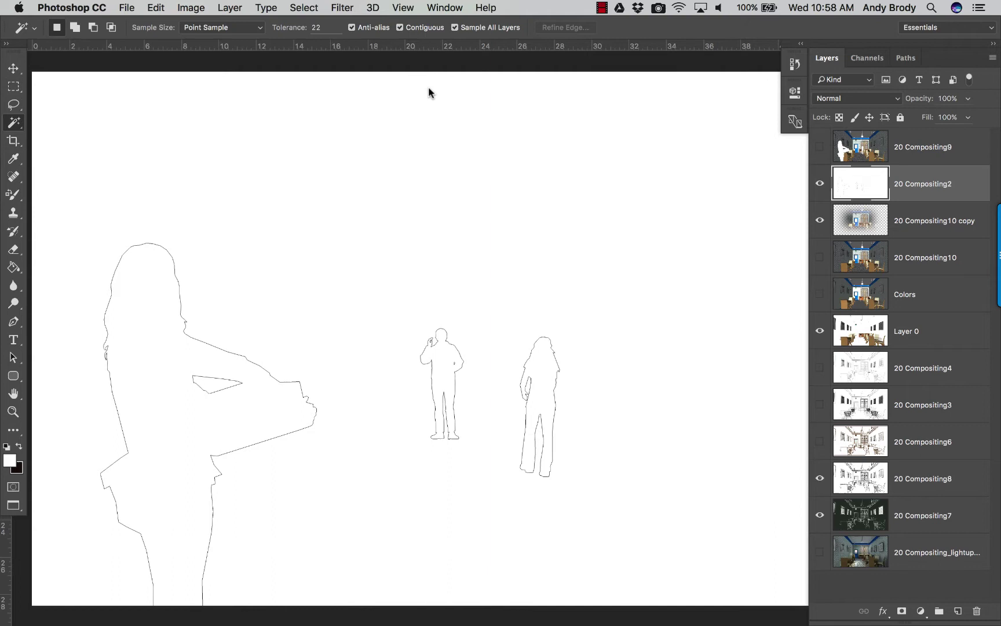
click(399, 27)
click(357, 225)
key(Delete)
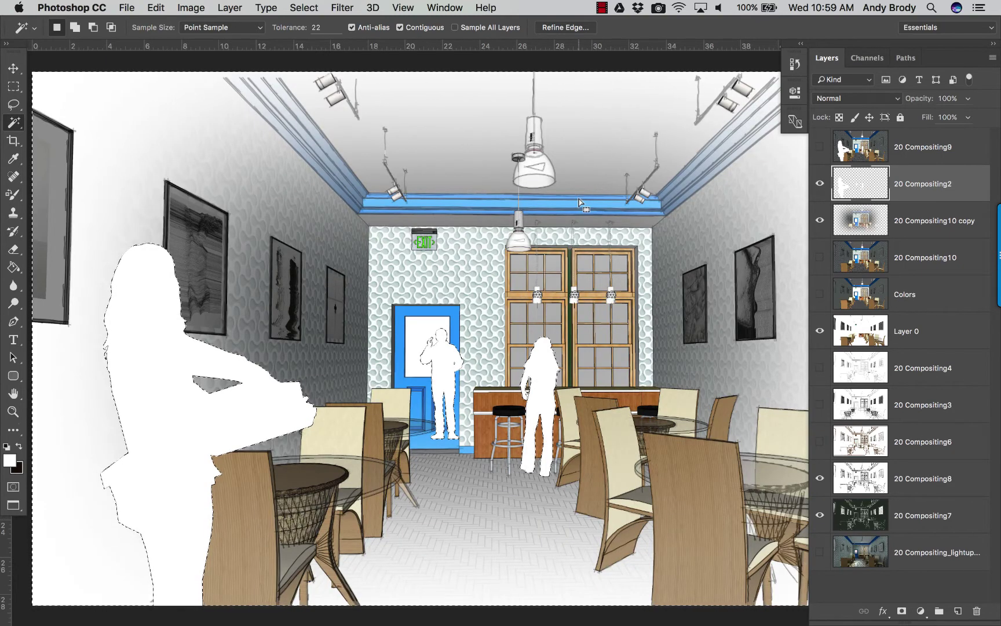
Undo the background deletion and invert the selection onto the three figures
key(super+z)
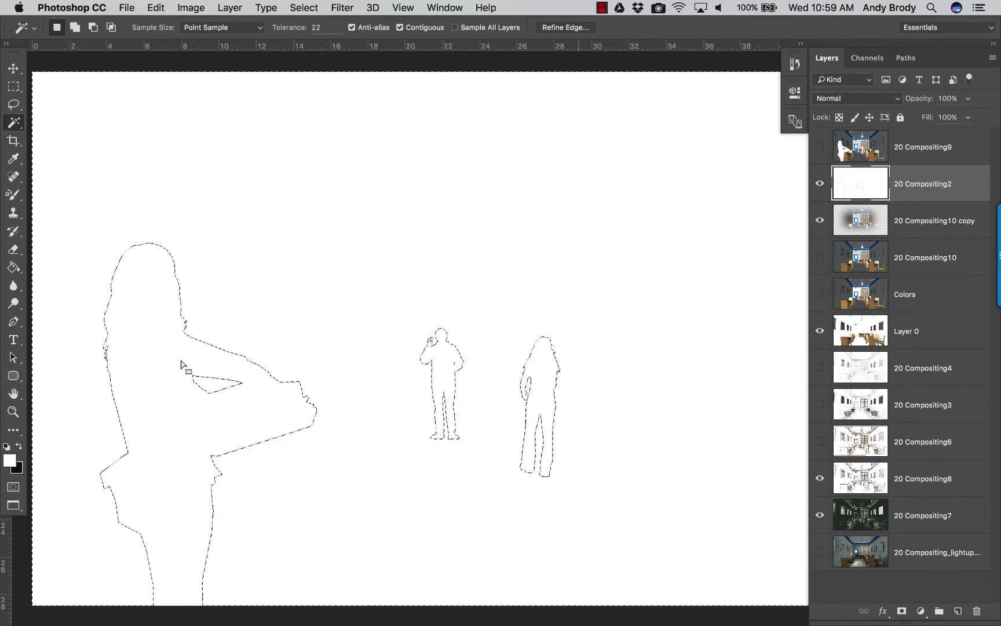
right_click(290, 322)
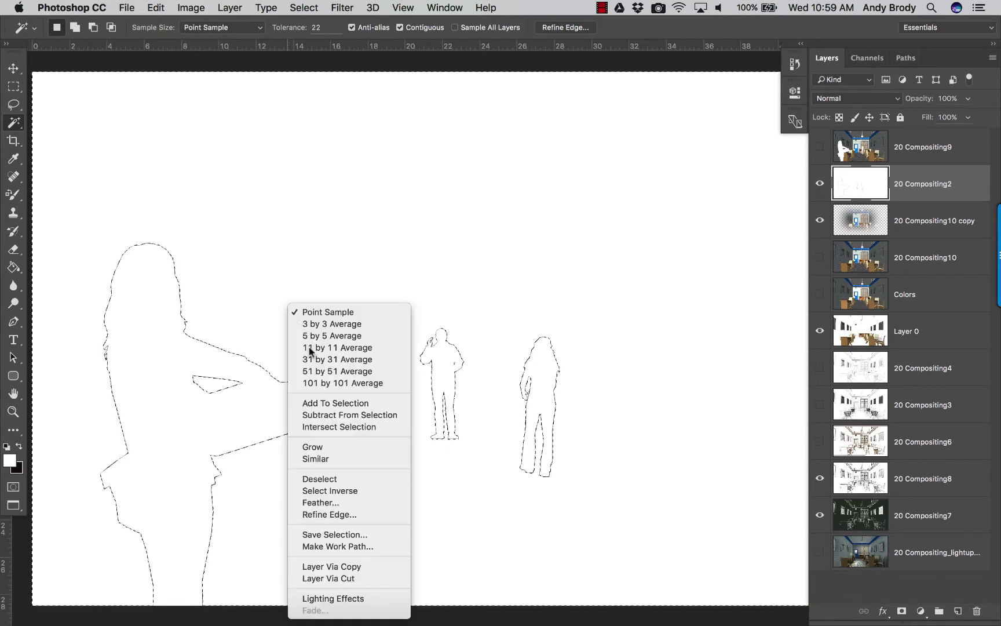
click(14, 86)
click(14, 86)
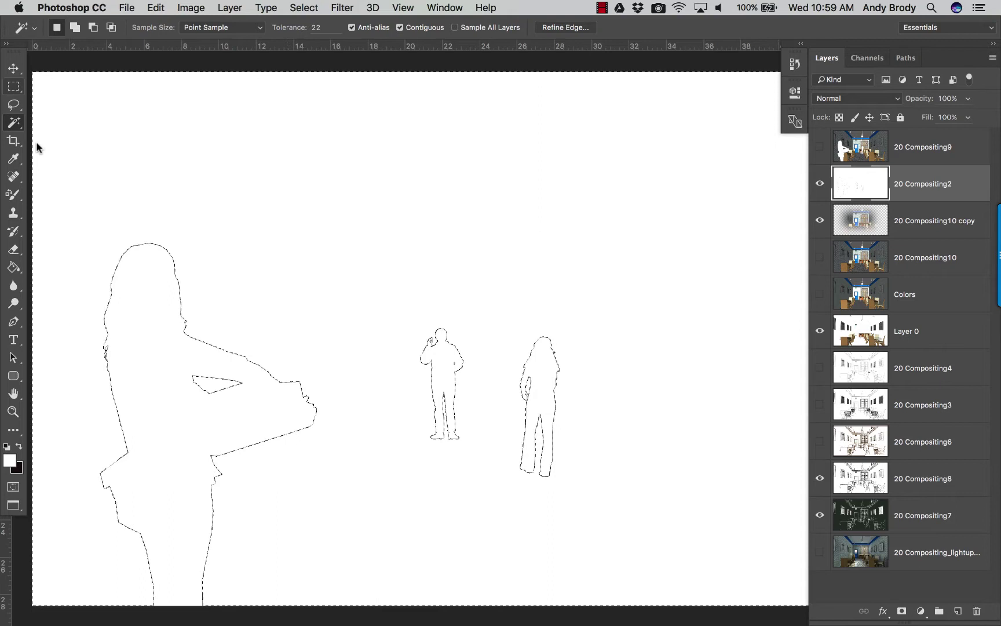
right_click(230, 310)
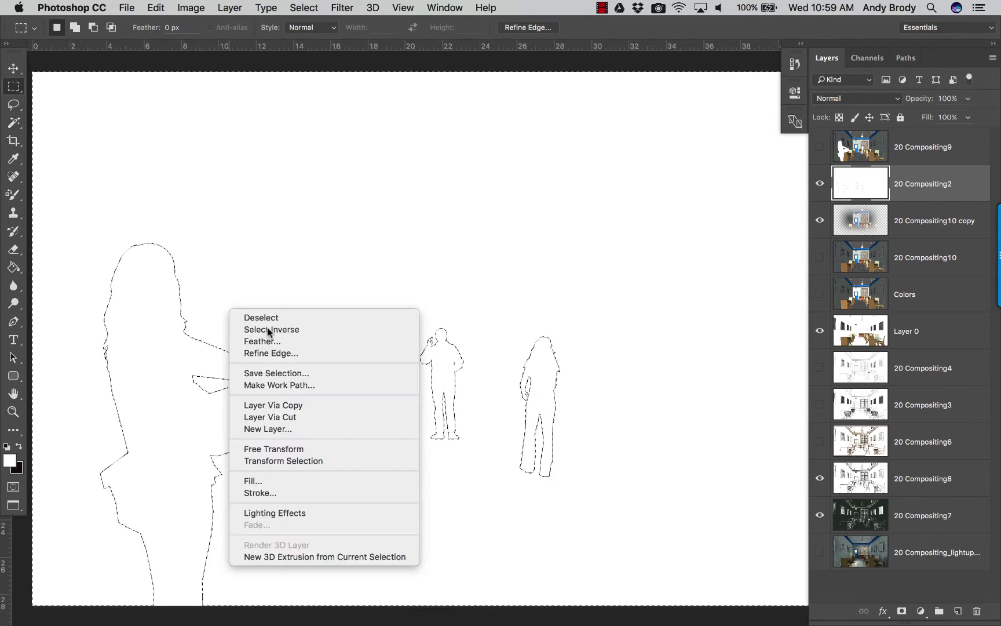
key(Return)
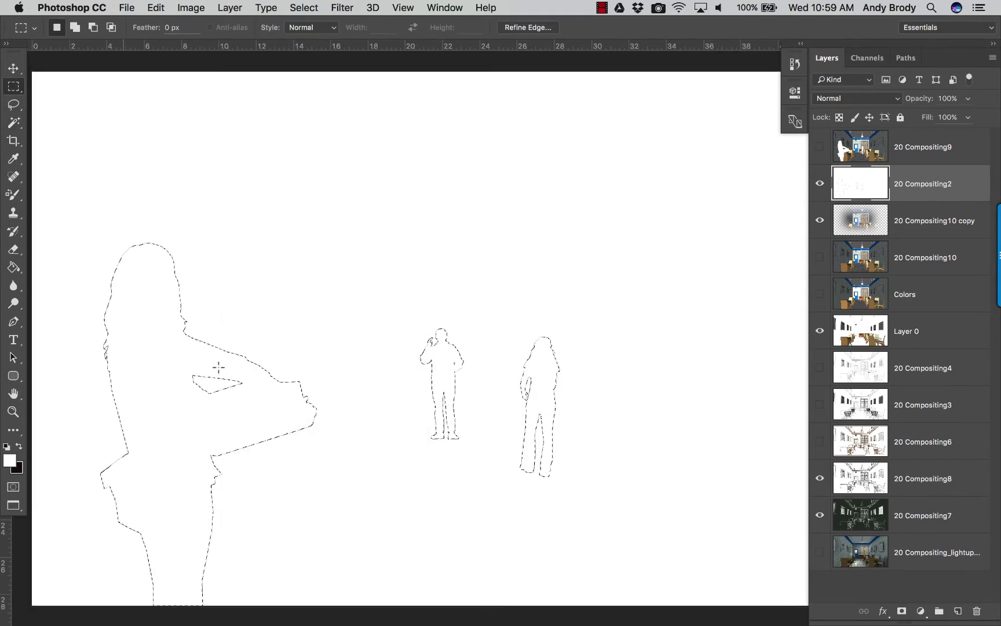
Copy the figures to a new Layer 1 and hide 20 Compositing2
right_click(162, 355)
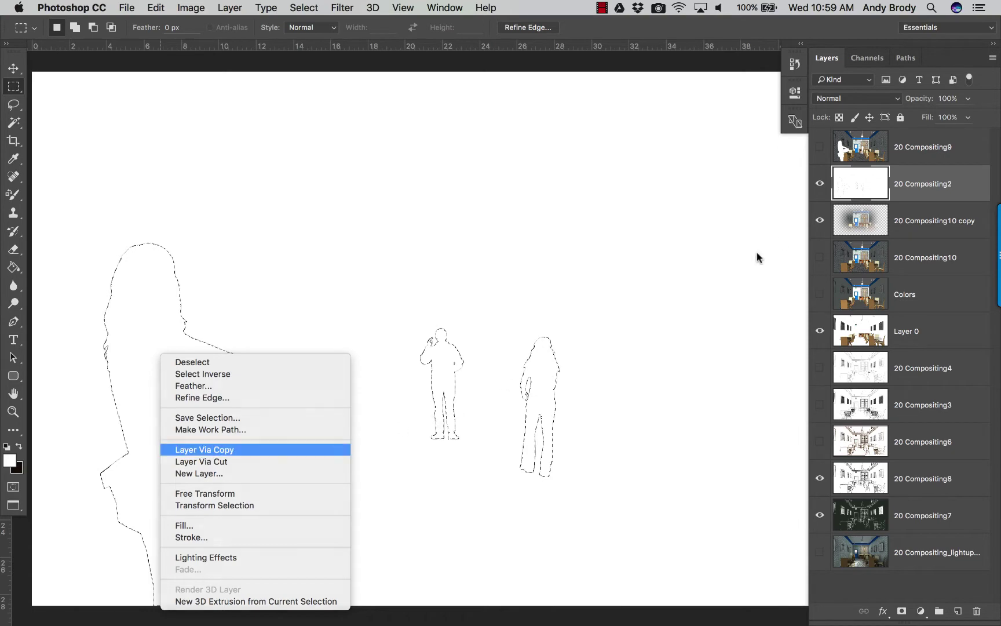
key(Return)
click(820, 224)
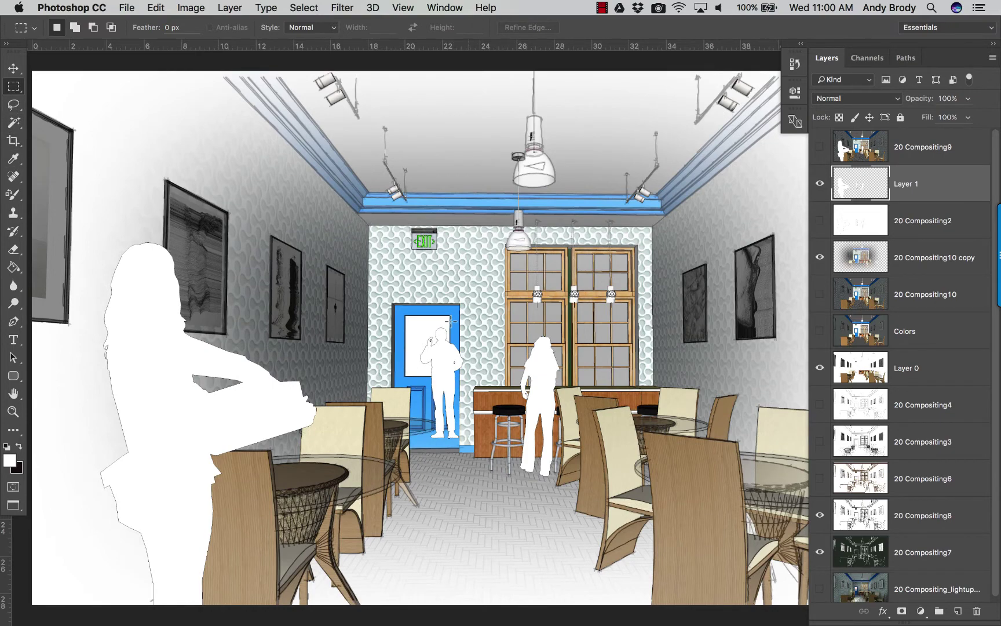
Erase the doorway silhouette in two marquee sections, deselect, and hide Layer 0
mouse_move(450, 322)
mouse_down()
mouse_move(469, 325)
mouse_move(493, 430)
mouse_up()
key(Delete)
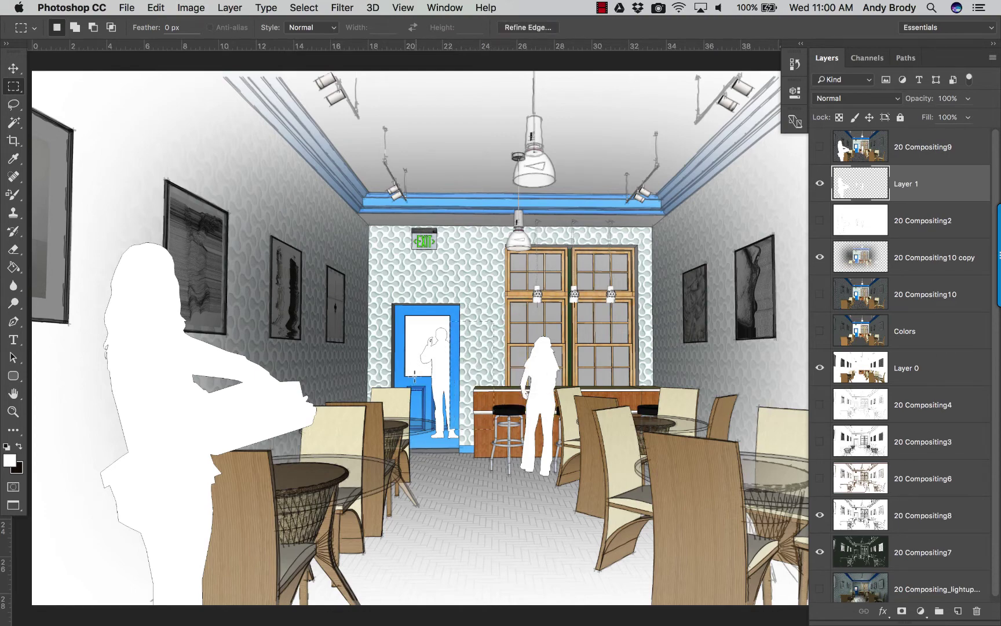
drag(485, 473, 415, 375)
key(Delete)
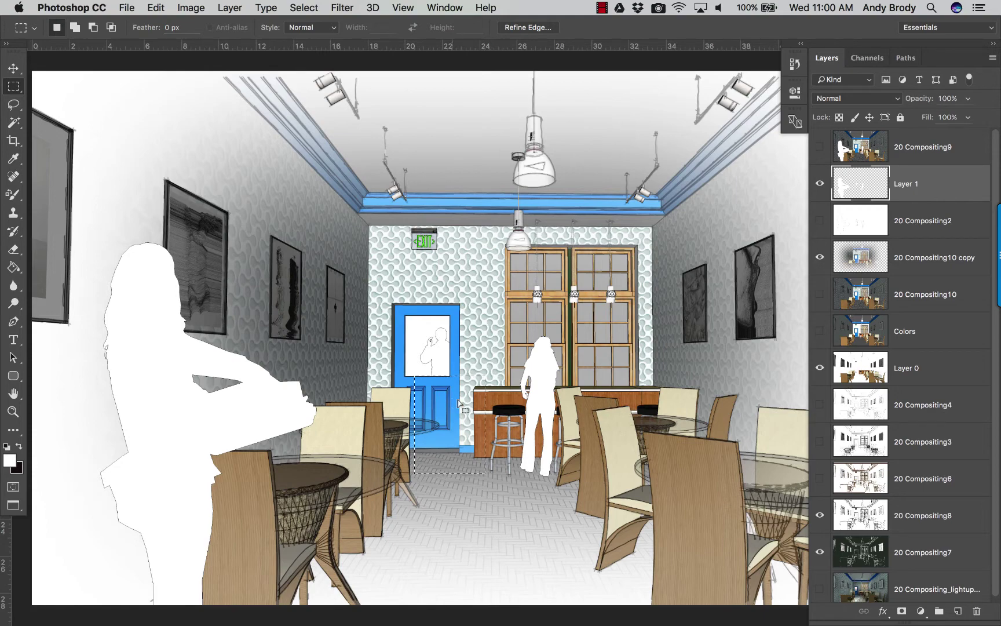
click(565, 418)
click(819, 367)
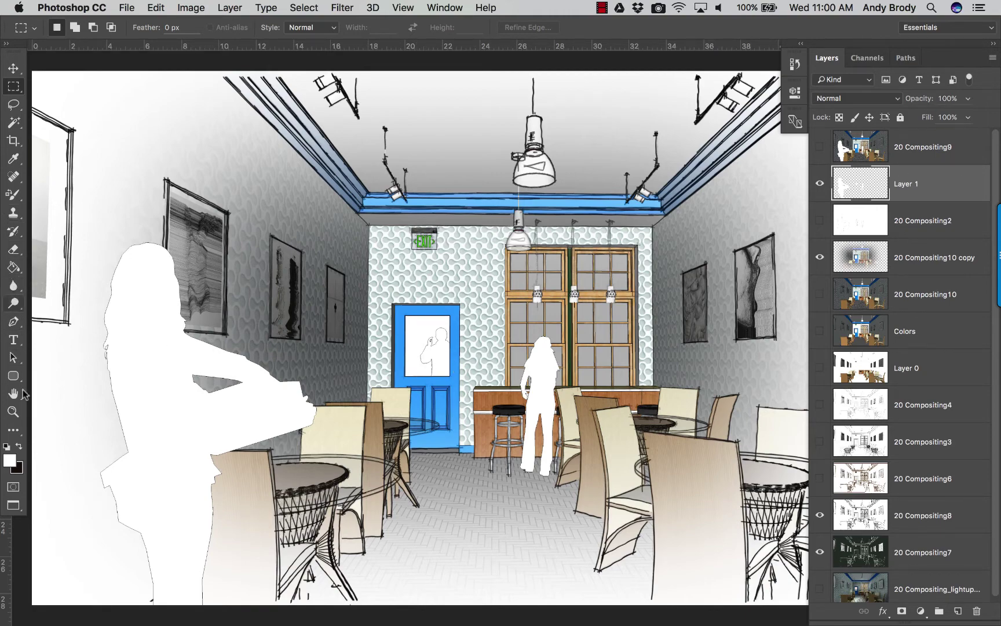
Set the Paint Bucket to fill with foreground colour dark red #9c1111
key(g)
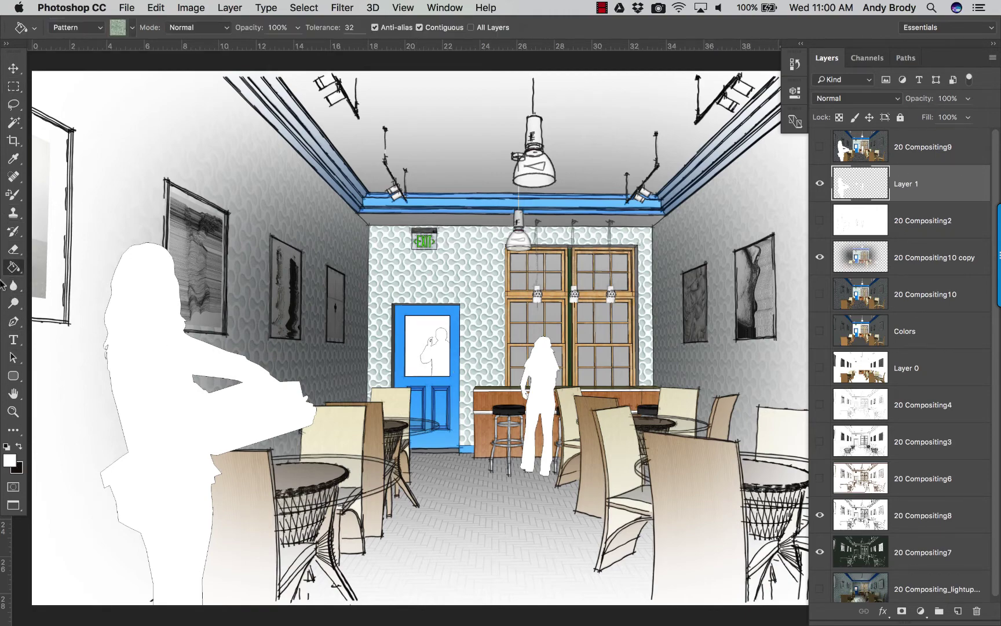
click(97, 28)
click(74, 17)
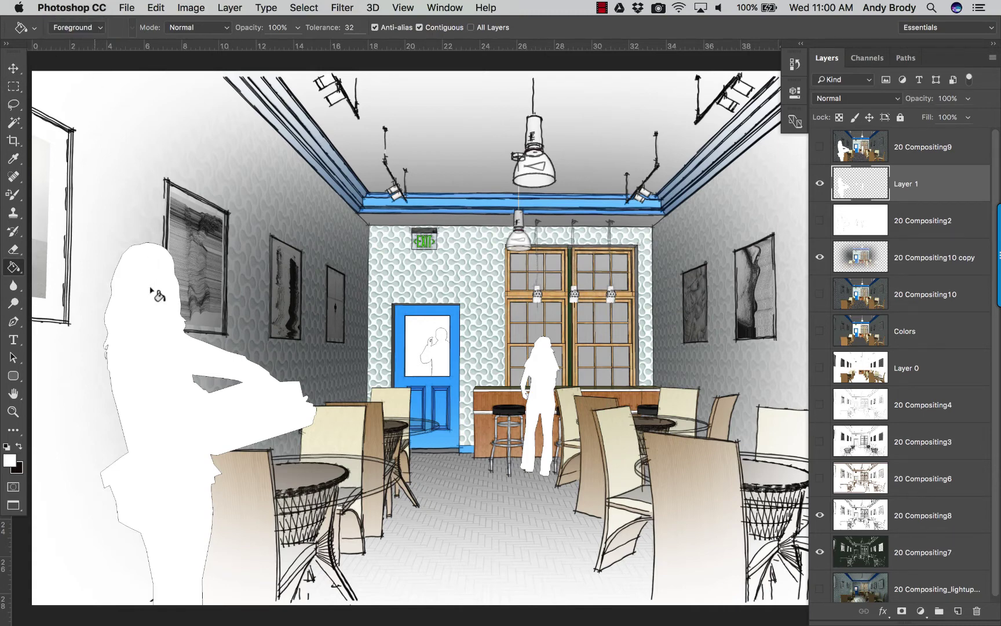
click(9, 460)
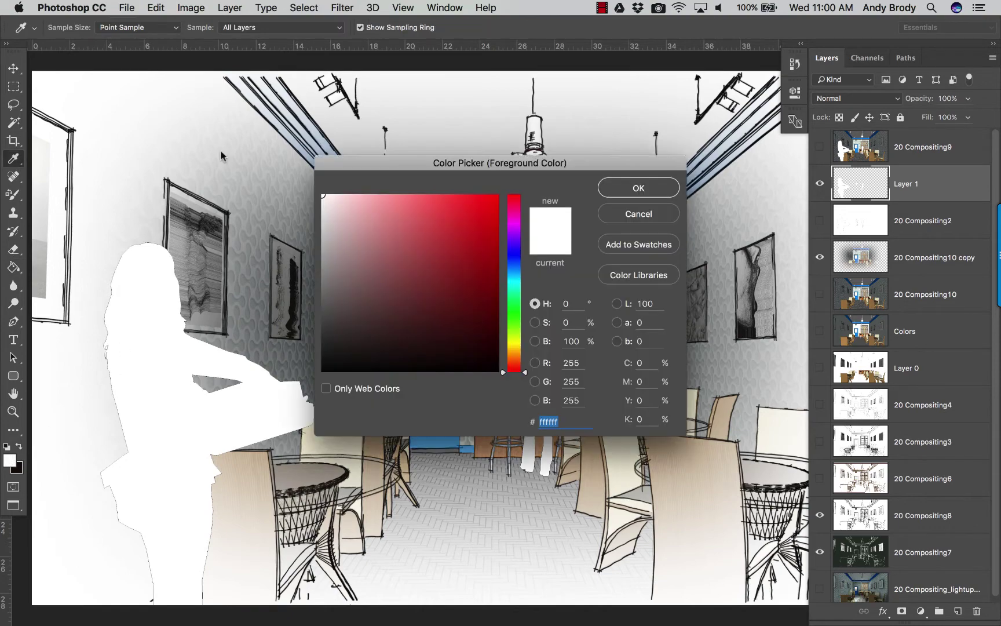
click(479, 263)
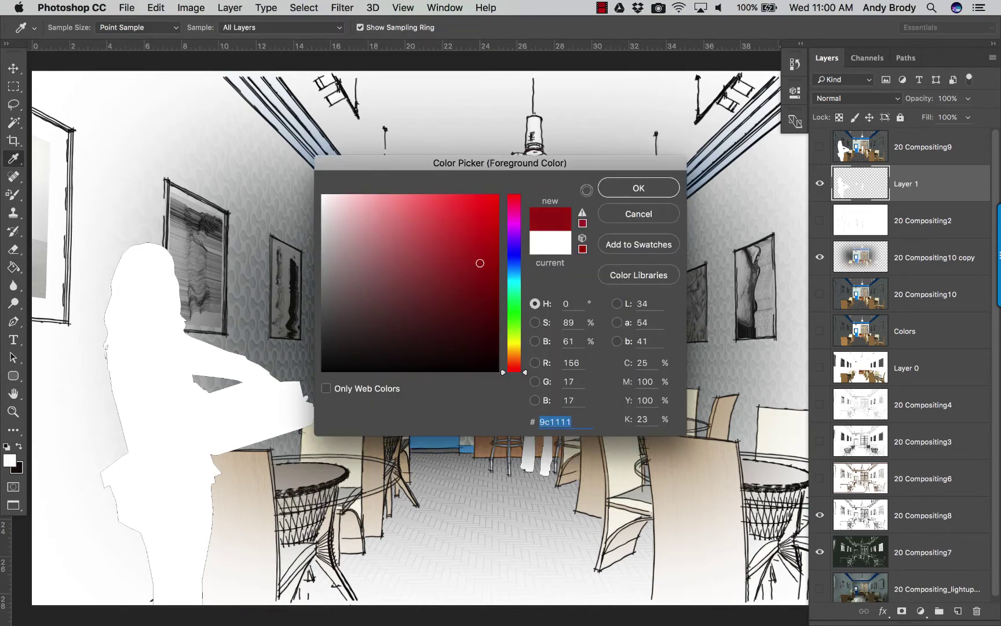
key(Return)
Fill the left, door-window and bar silhouettes with dark red
key(alt+shift+BackSpace)
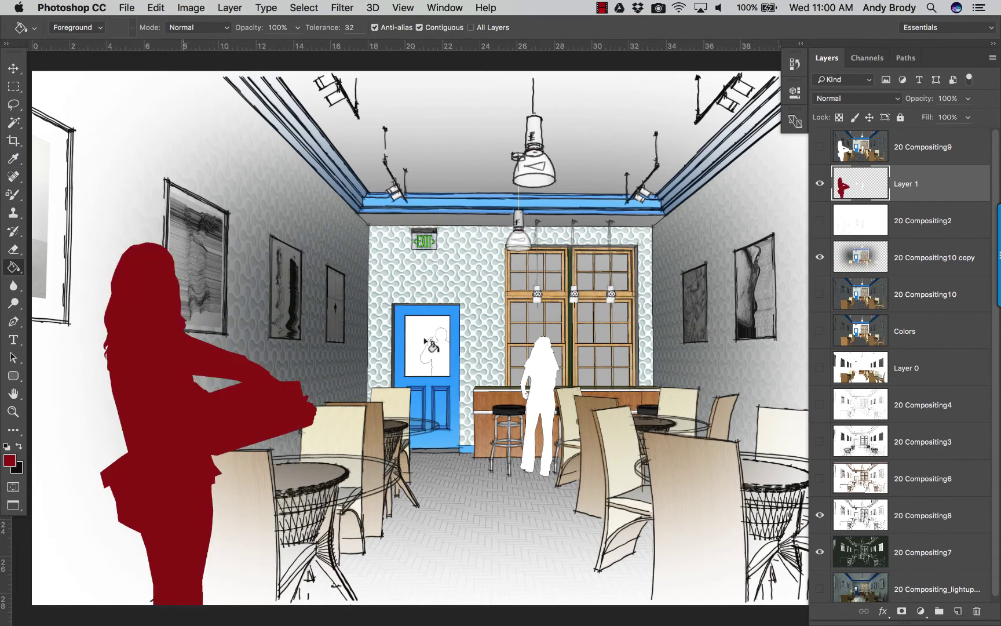
key(alt+BackSpace)
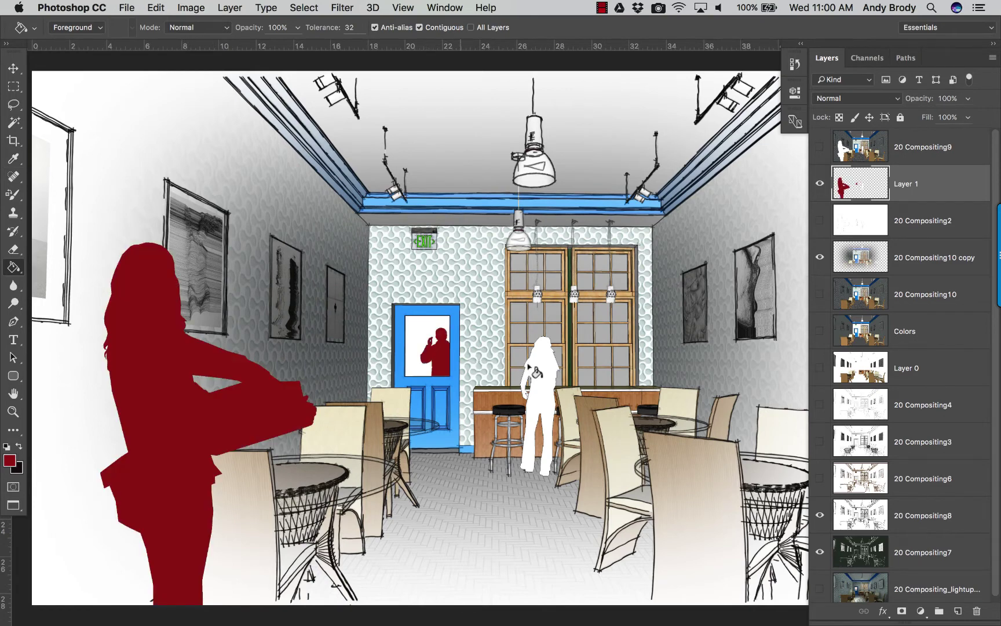
key(alt+shift+BackSpace)
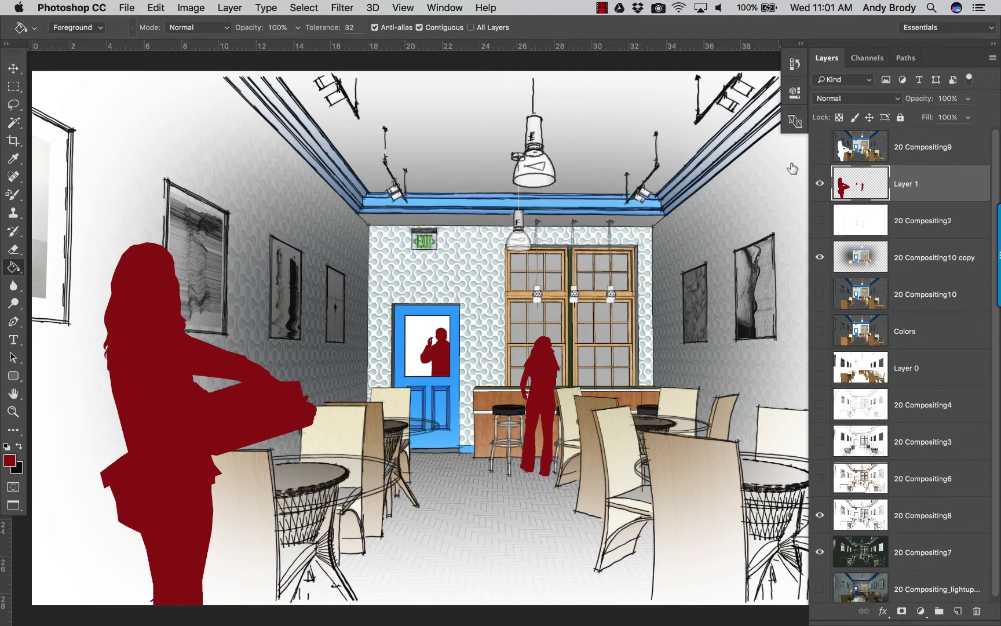
Adjust layer visibility so only the 20 Compositing10 colour render shows
click(820, 147)
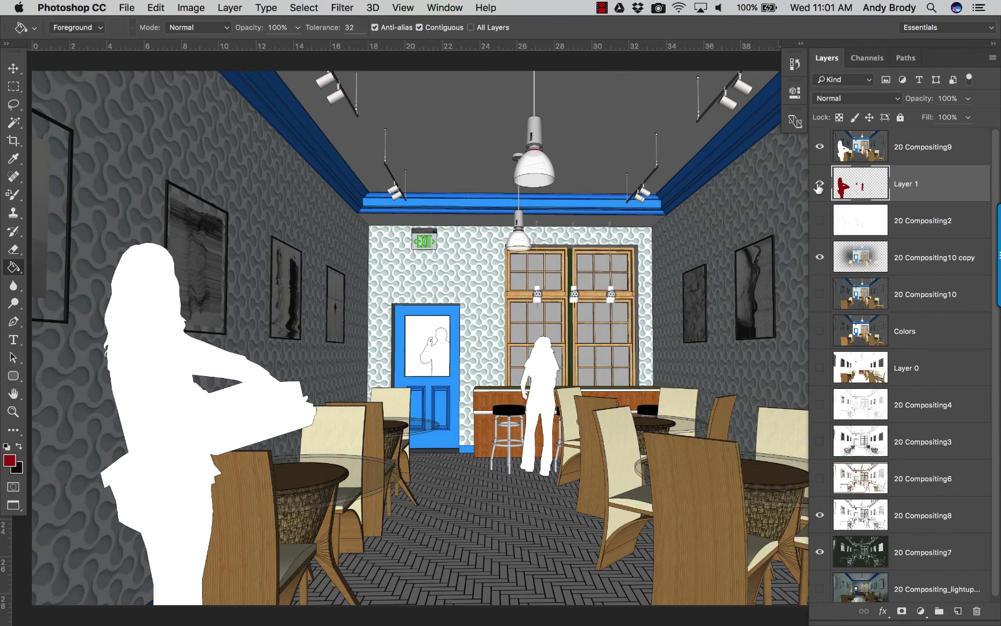
drag(820, 183, 822, 259)
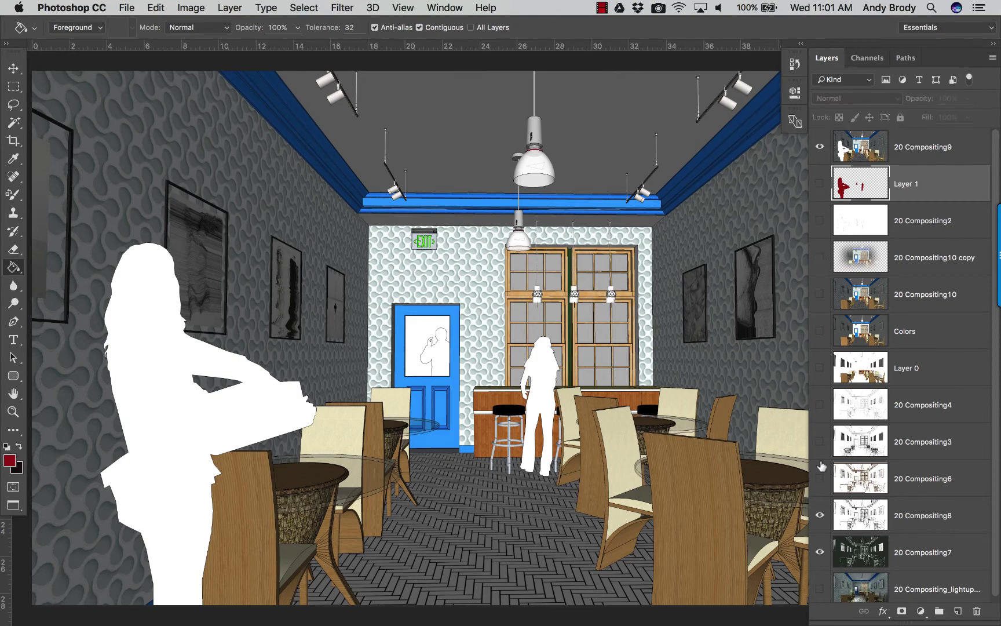
click(821, 552)
click(819, 148)
click(818, 294)
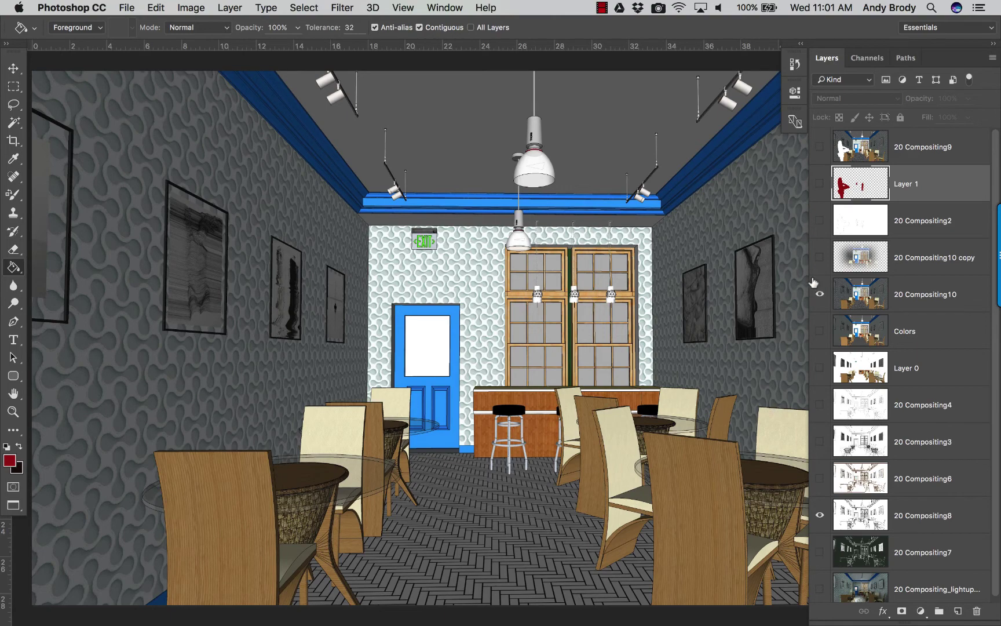
Duplicate 20 Compositing10 as 20 Compositing10 copy 2
click(943, 296)
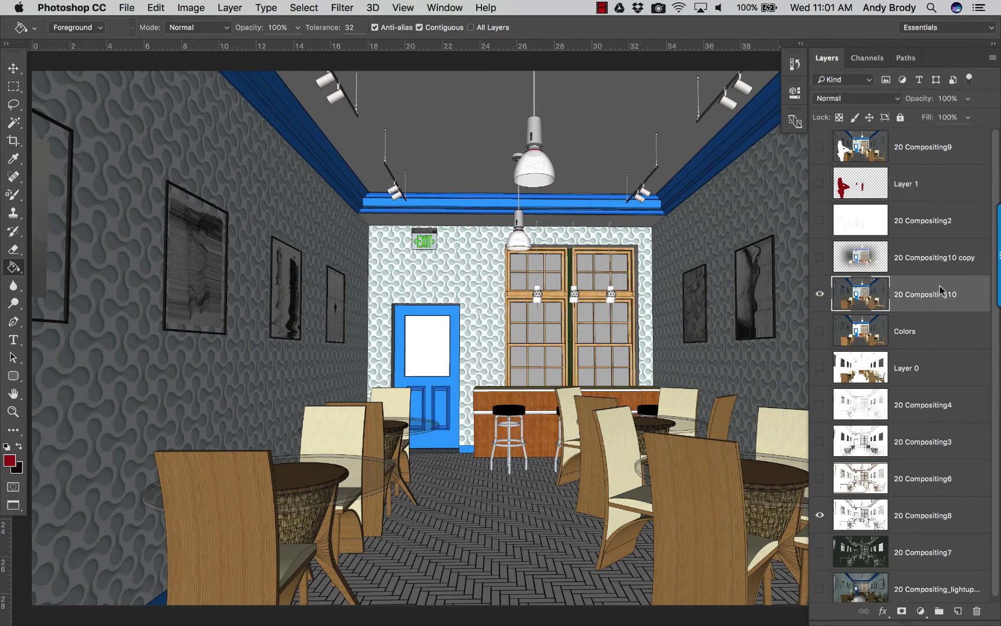
right_click(943, 296)
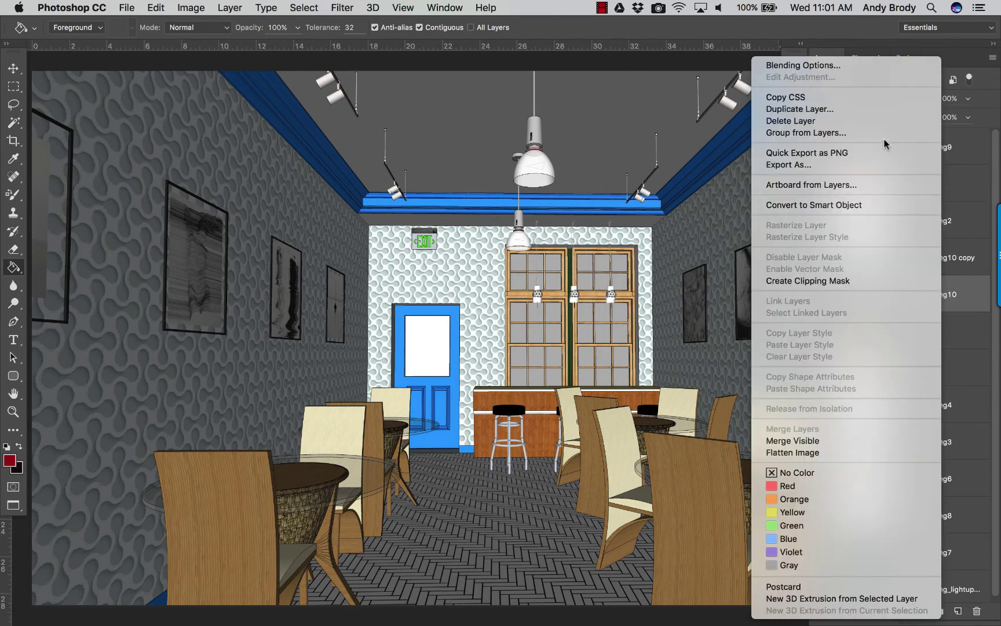
click(855, 112)
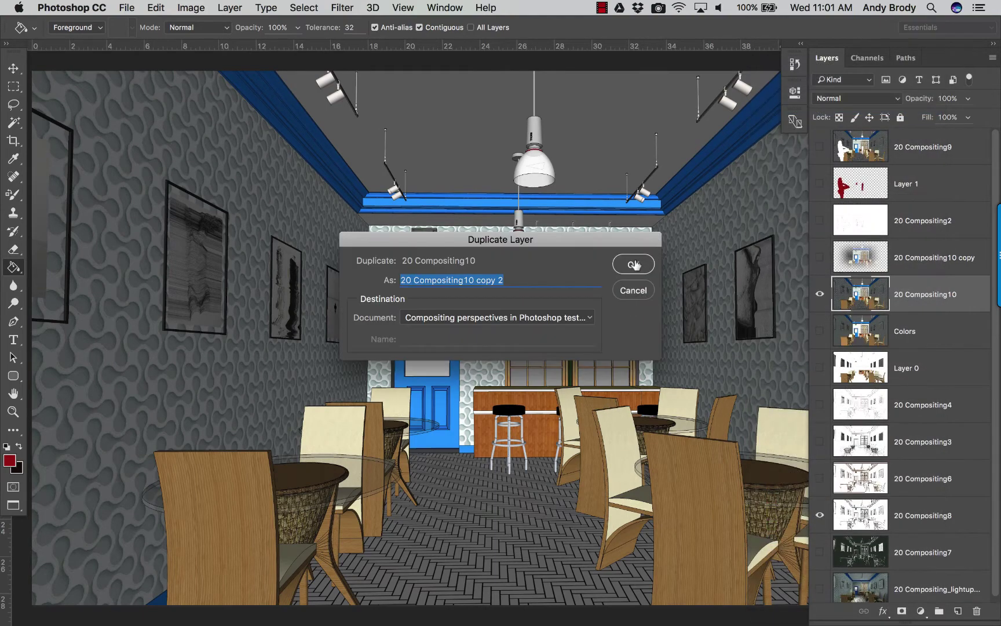
click(646, 267)
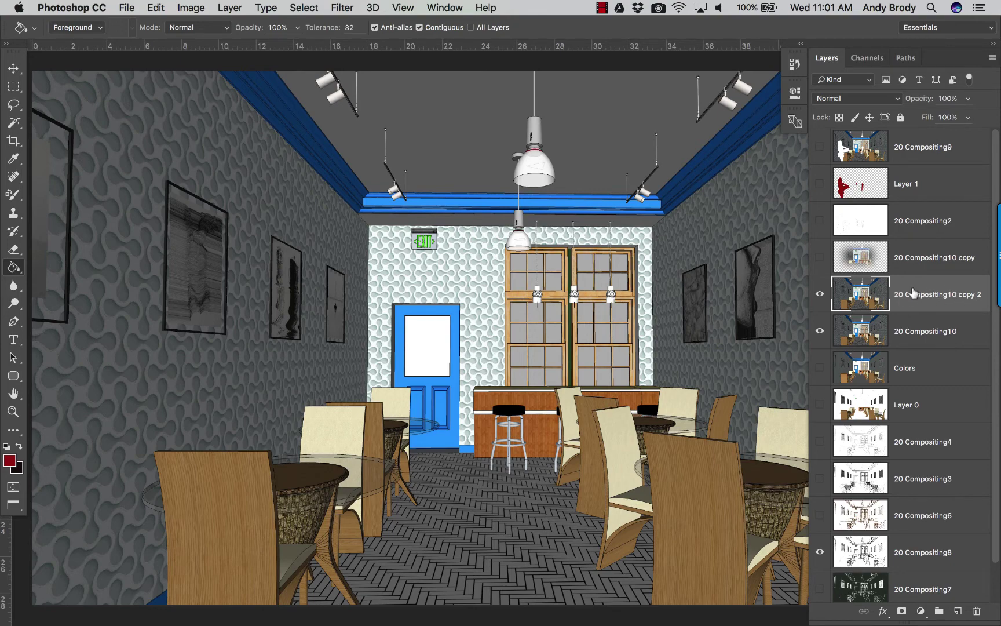
Open the Filter Gallery and choose the Artistic Film Grain effect
click(348, 7)
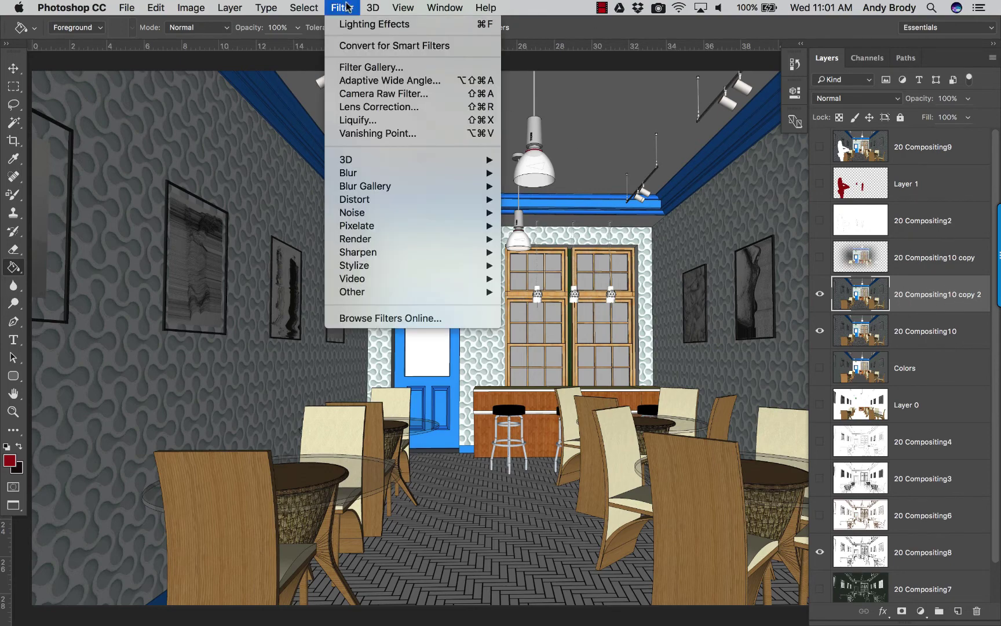
click(363, 69)
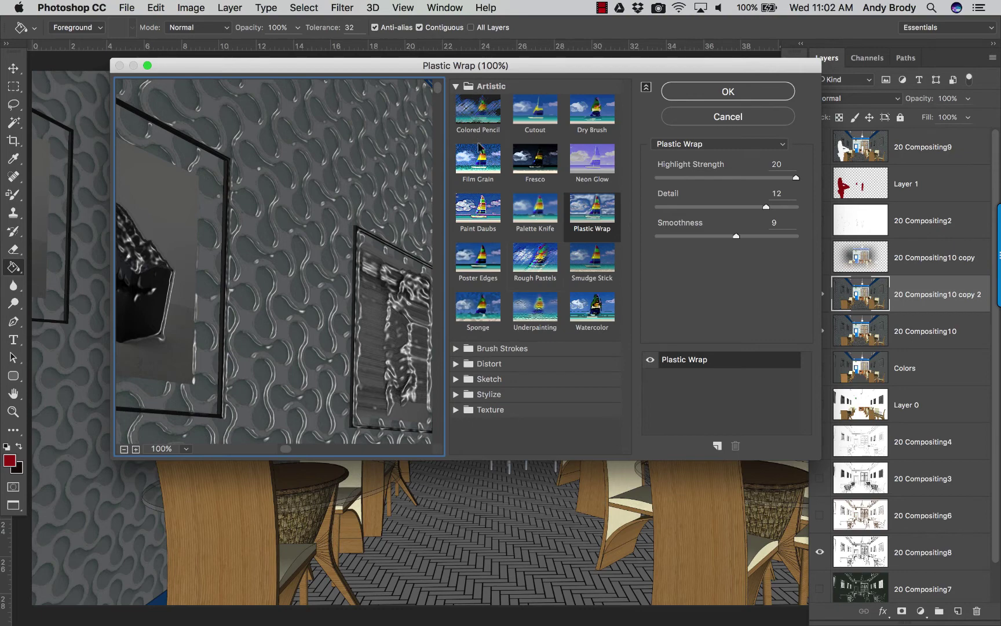
click(484, 118)
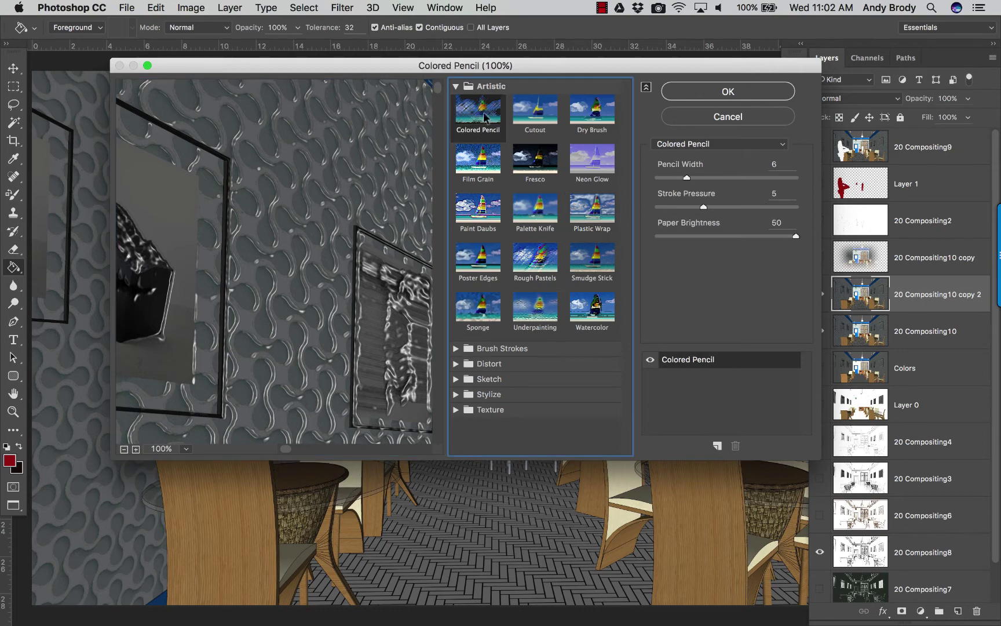
click(480, 165)
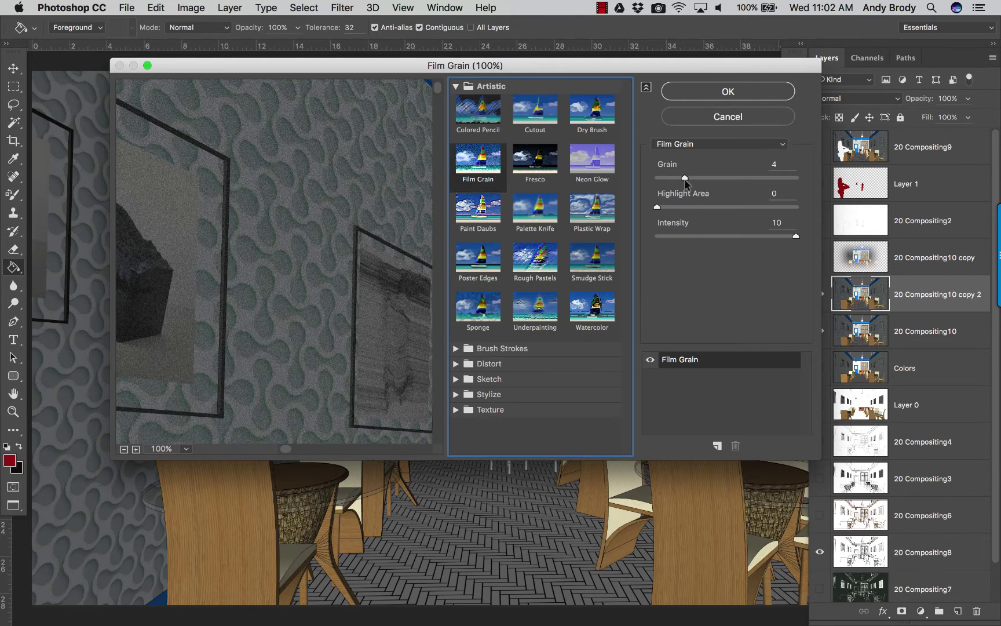
Set Film Grain to Grain 11, Highlight Area 0, Intensity 7 and apply it
click(706, 177)
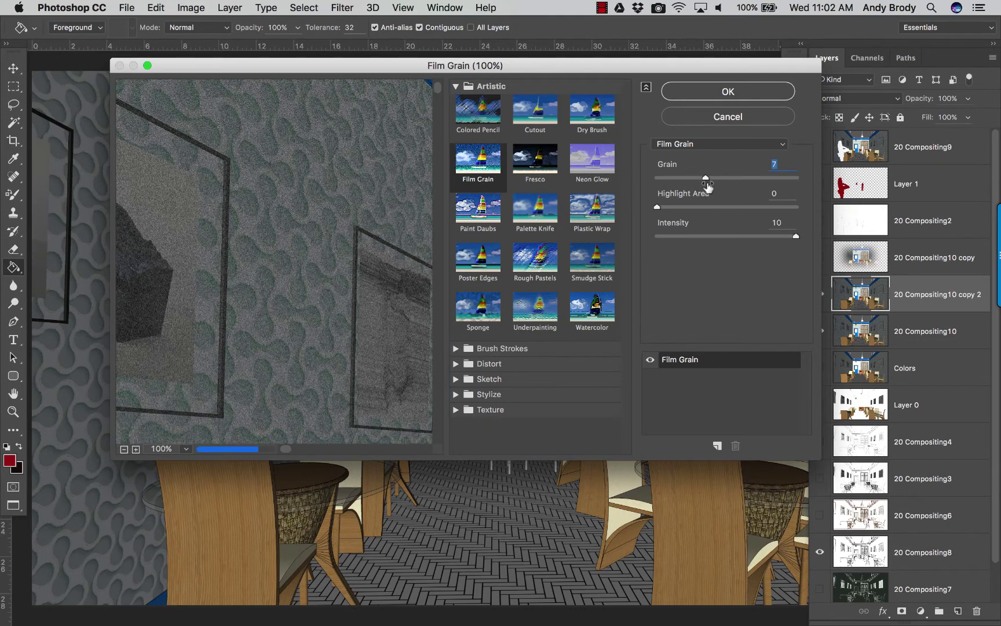
click(710, 178)
click(756, 236)
drag(302, 340, 280, 212)
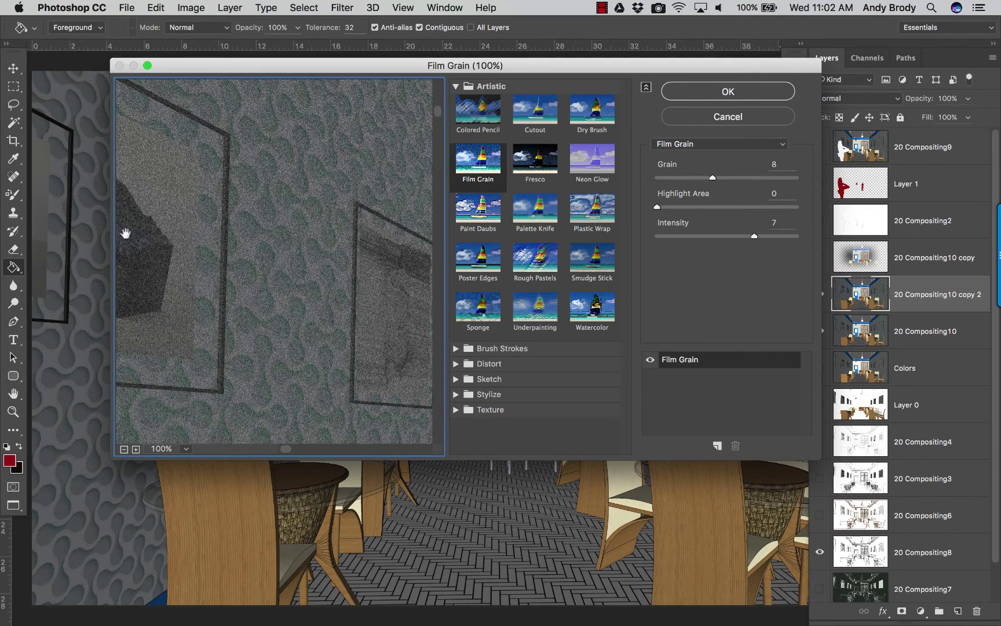
drag(125, 233, 174, 273)
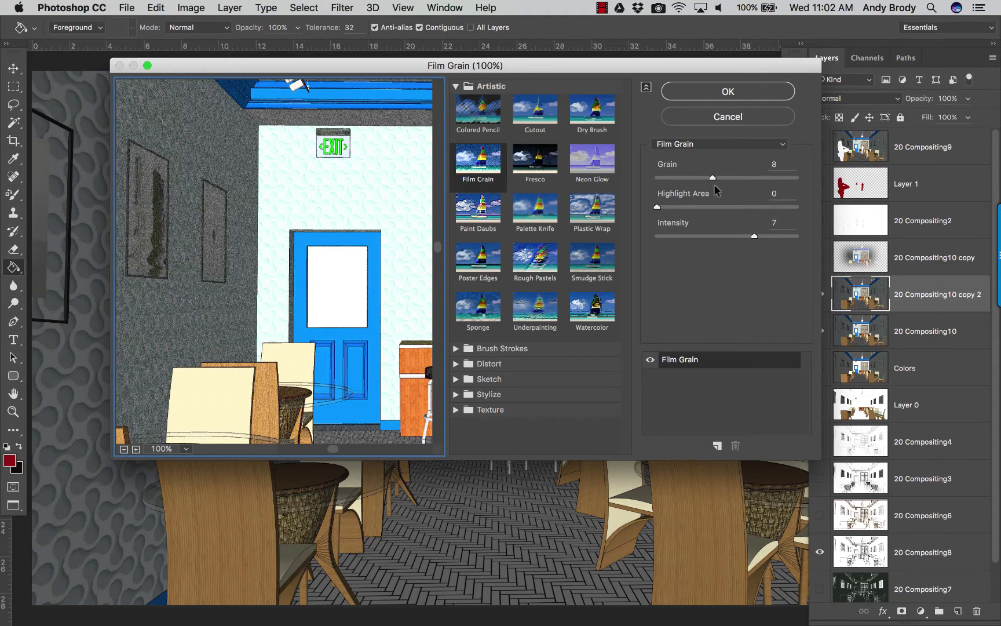
drag(728, 178, 734, 178)
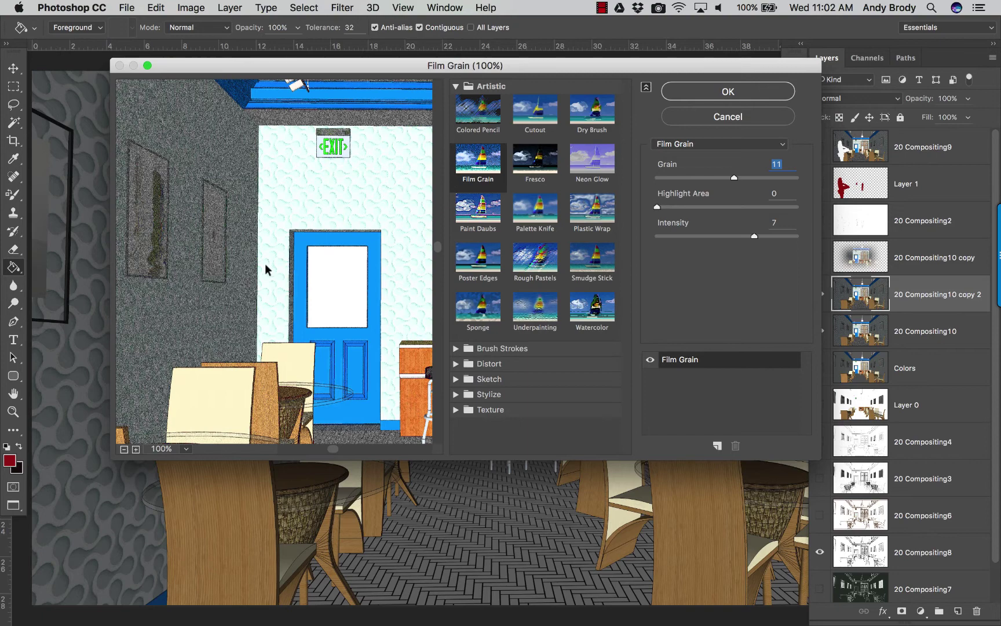
drag(273, 254, 283, 256)
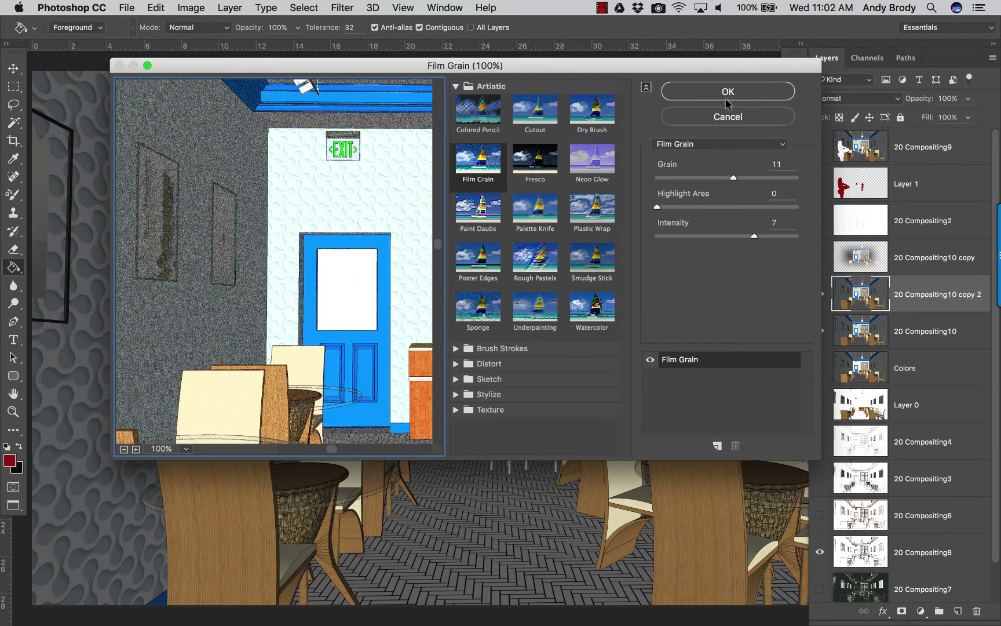
click(701, 91)
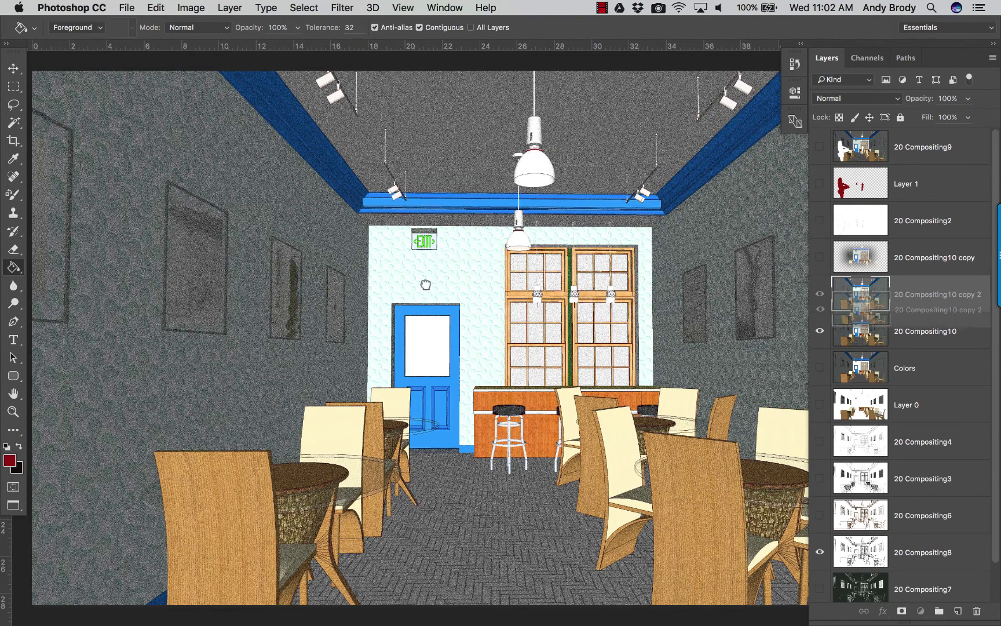
click(967, 121)
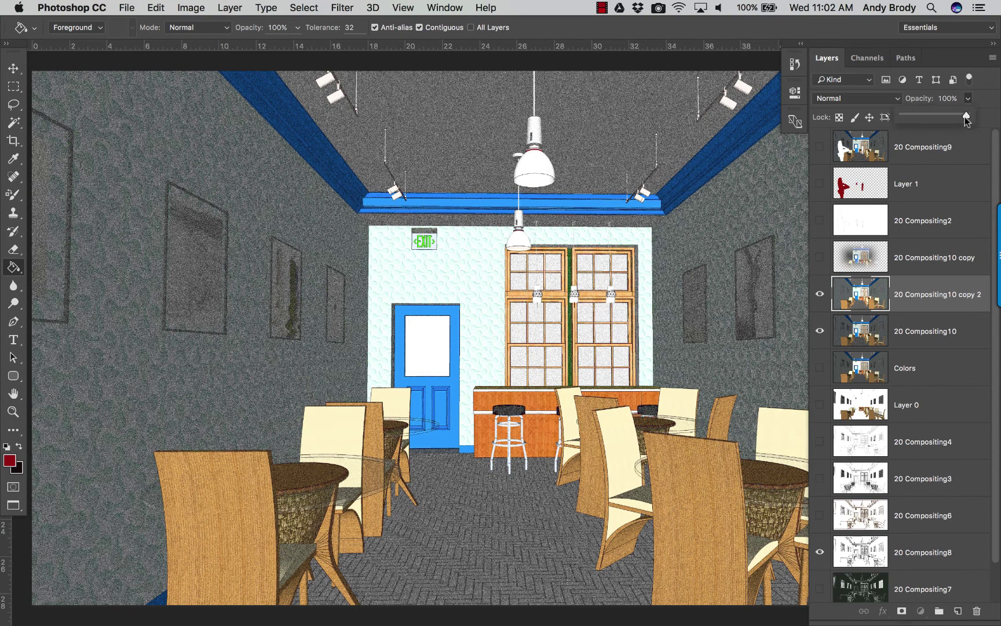
drag(965, 116, 915, 122)
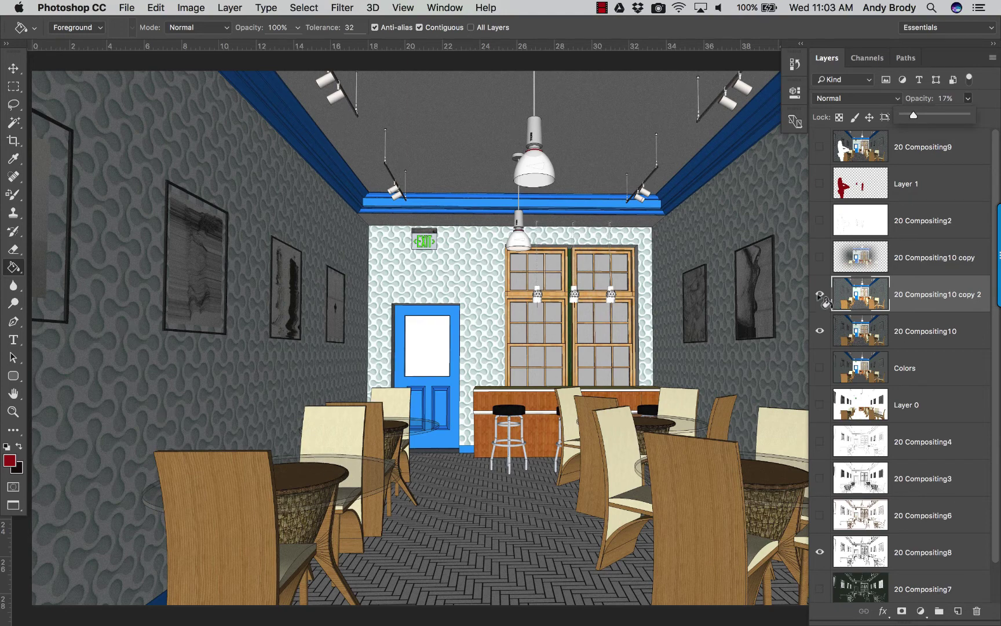
click(819, 294)
drag(916, 117, 988, 124)
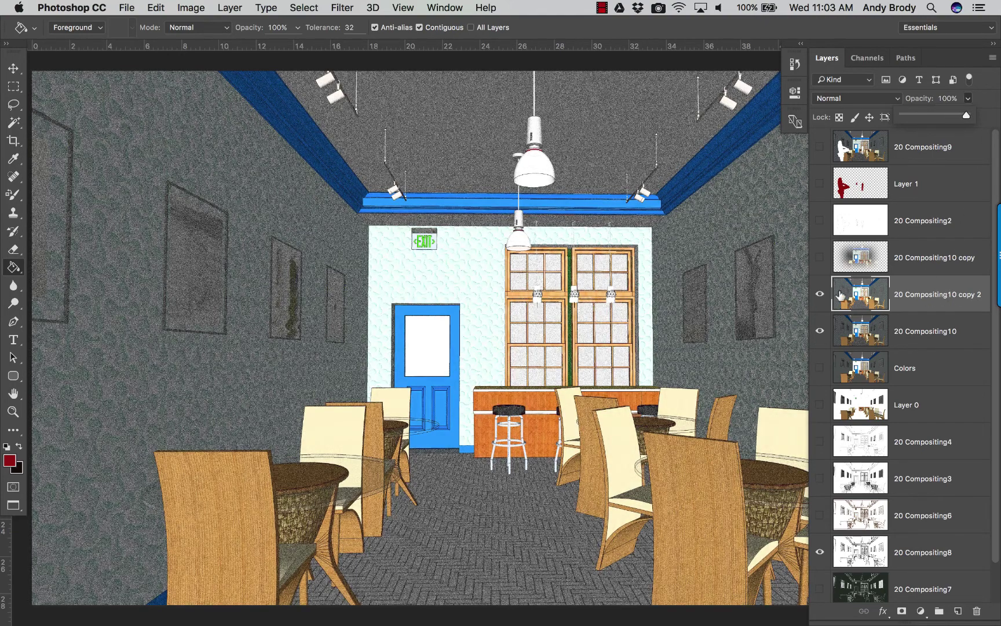
click(921, 313)
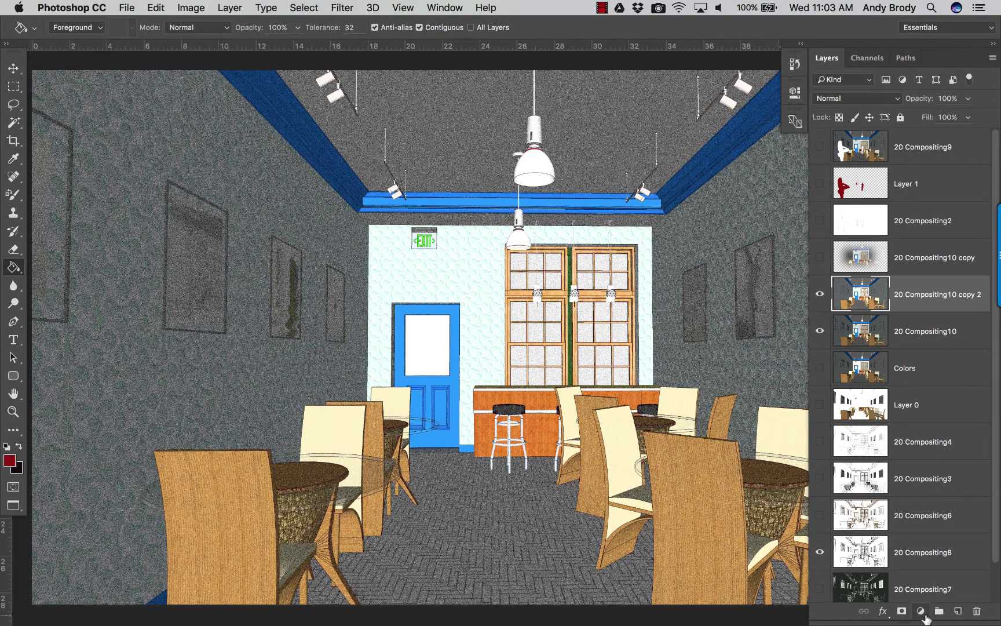
Add a Black & White adjustment layer and hide the grainy copy to compare
click(922, 611)
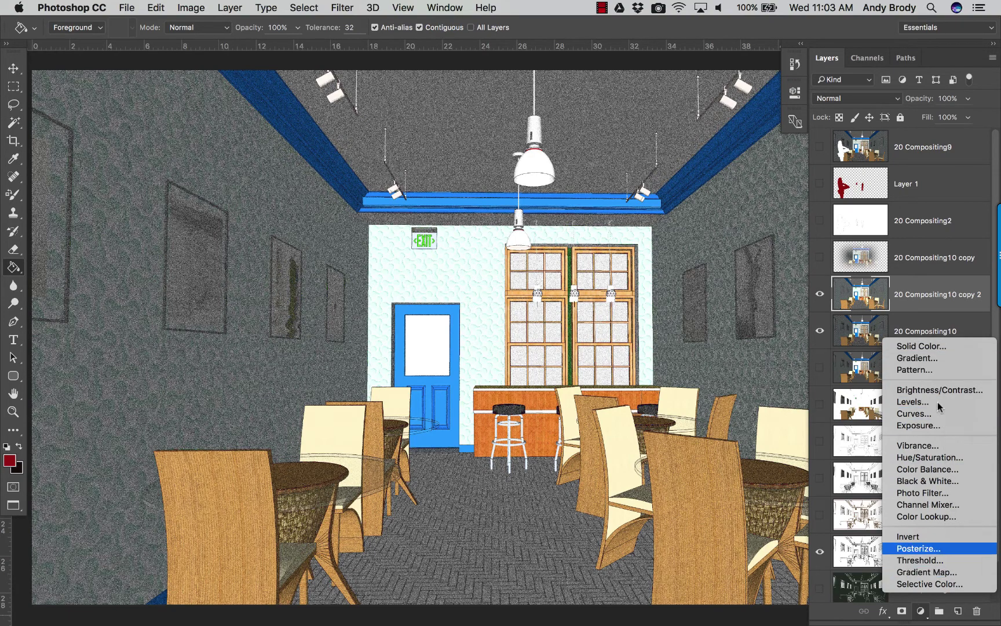
click(944, 484)
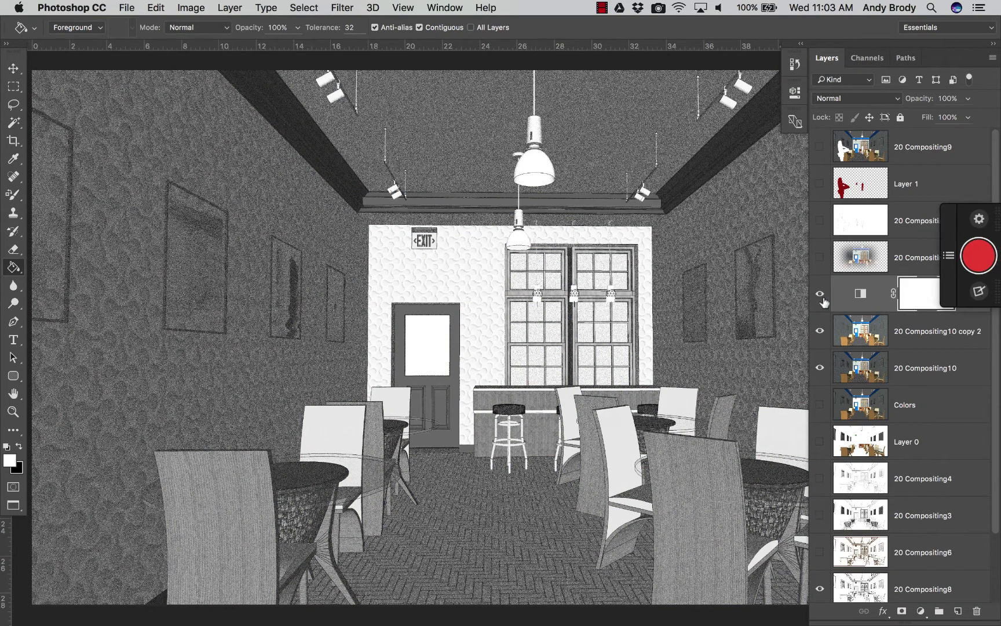
click(821, 333)
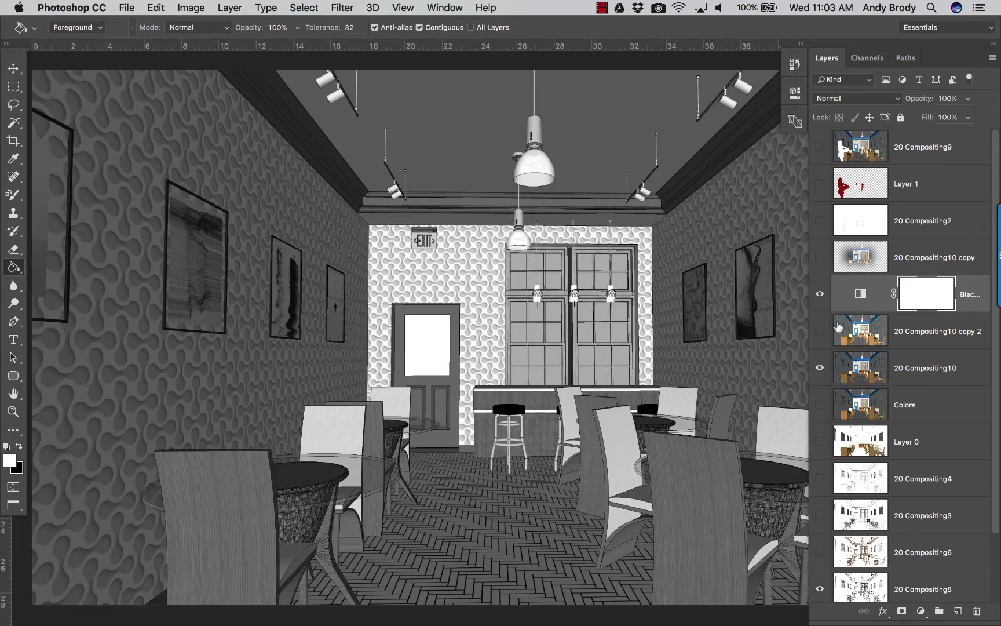
Show the grainy copy again and clip the Black & White adjustment to it
key(ctrl+z)
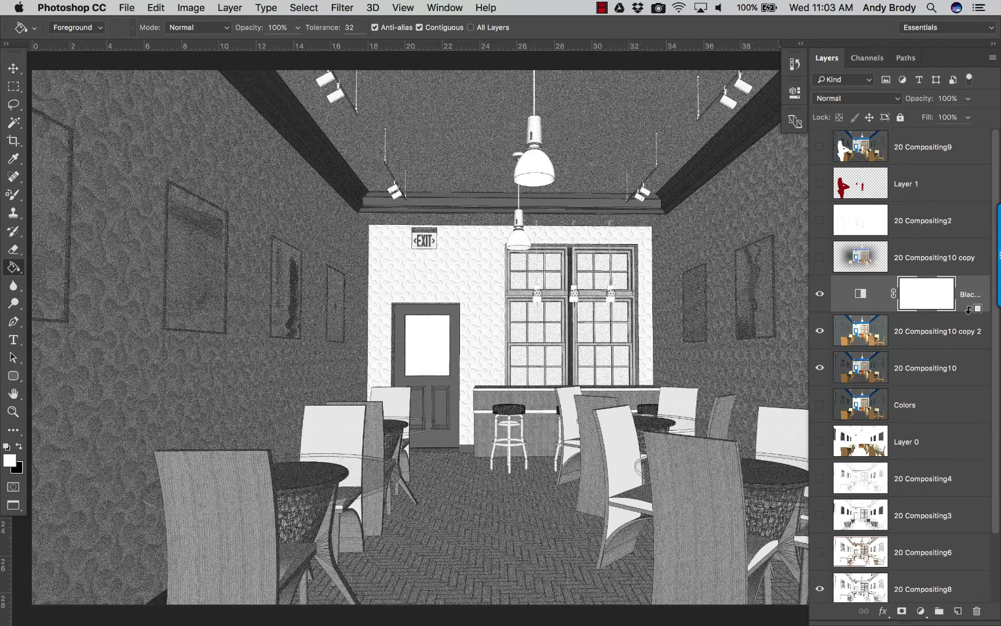
alt+click(969, 310)
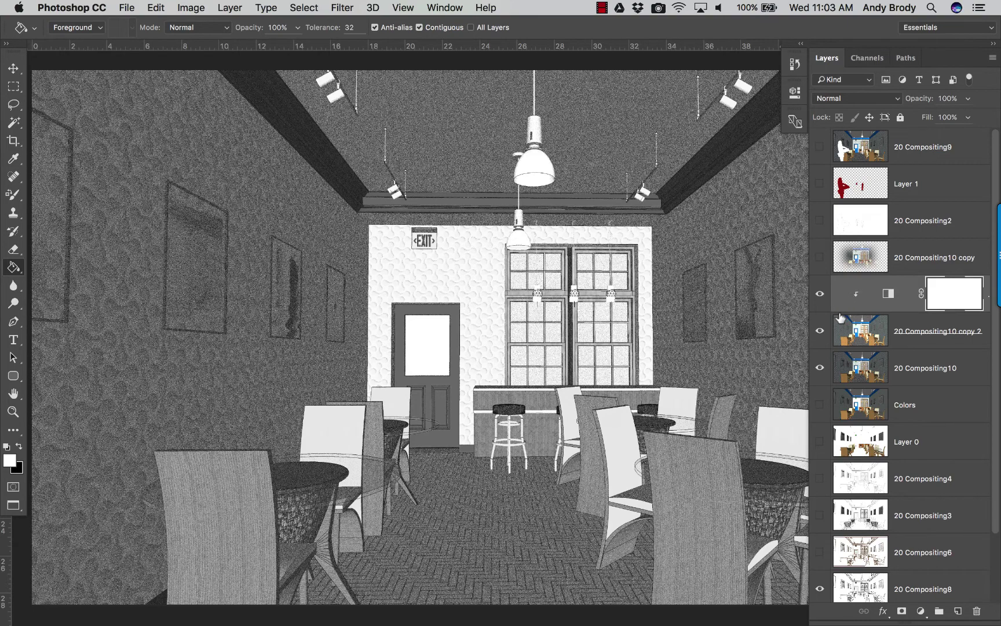
click(820, 332)
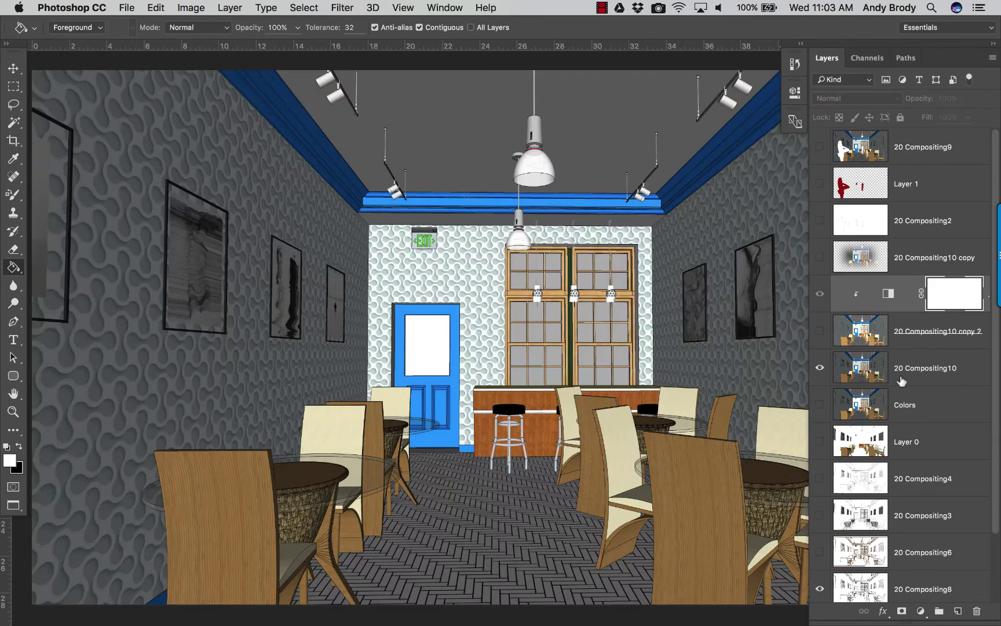
click(821, 332)
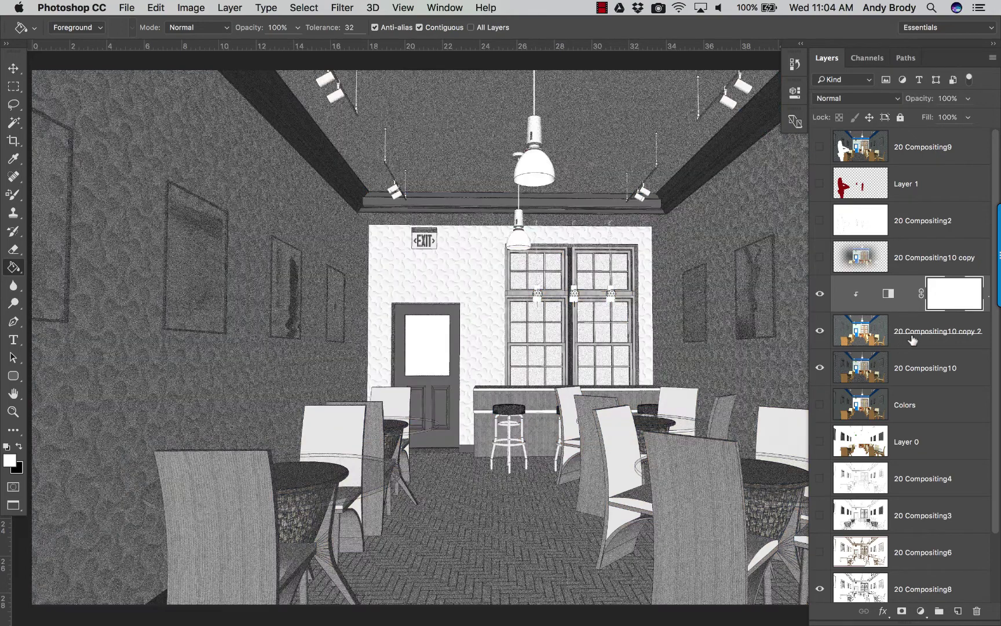
Try 20 Compositing10 copy 2 at 50% opacity, restore 100%, and set Multiply
key(alt+bracketleft)
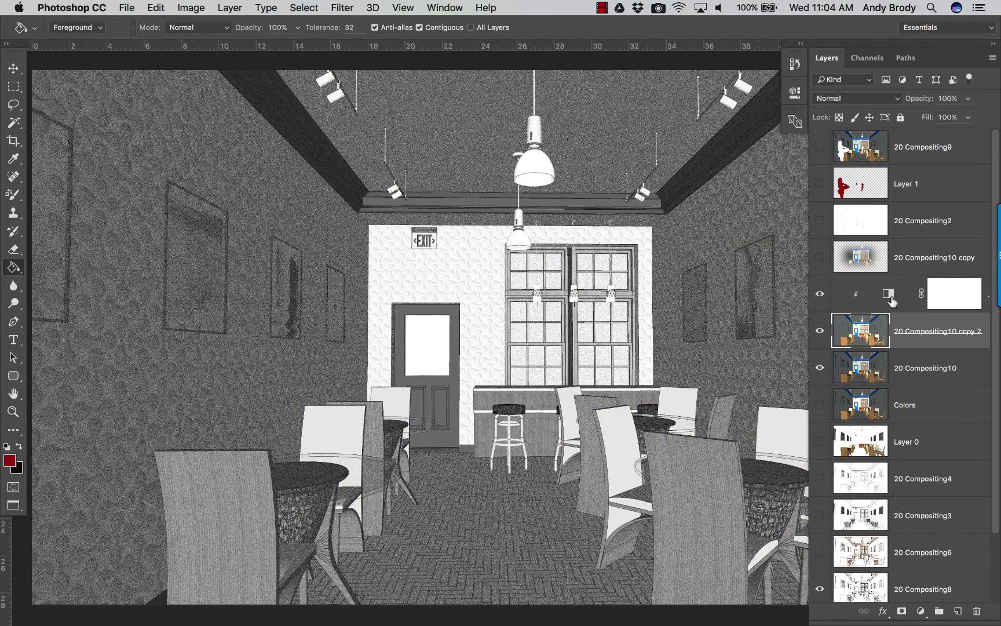
click(968, 99)
click(934, 114)
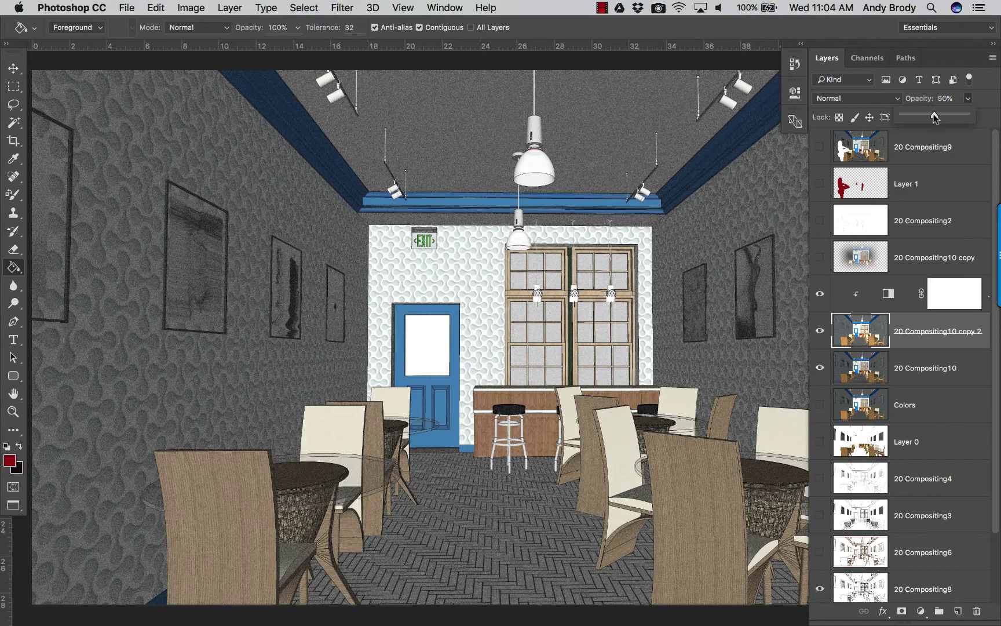
click(980, 115)
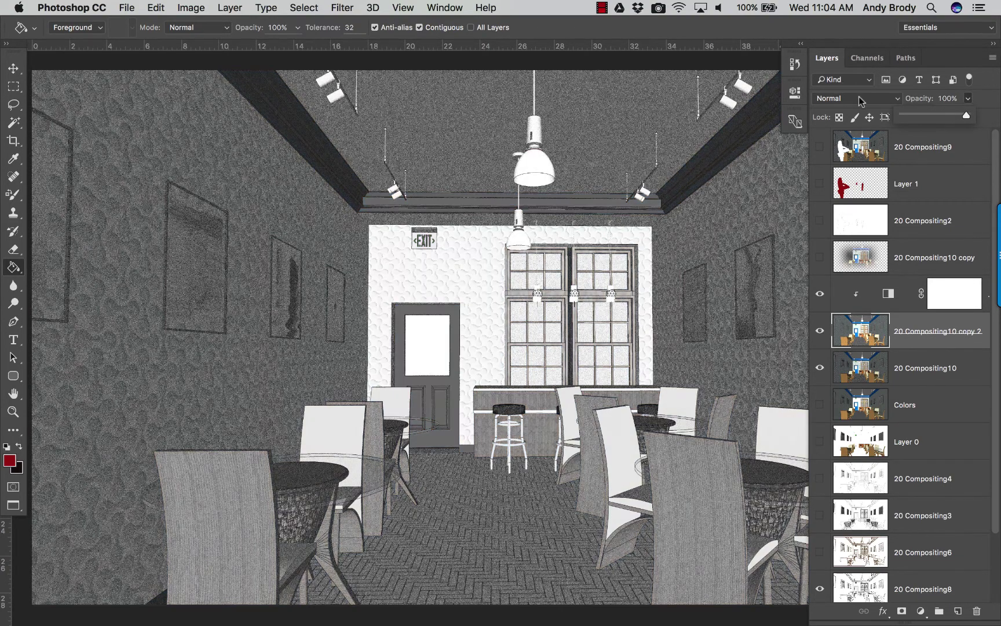
click(860, 99)
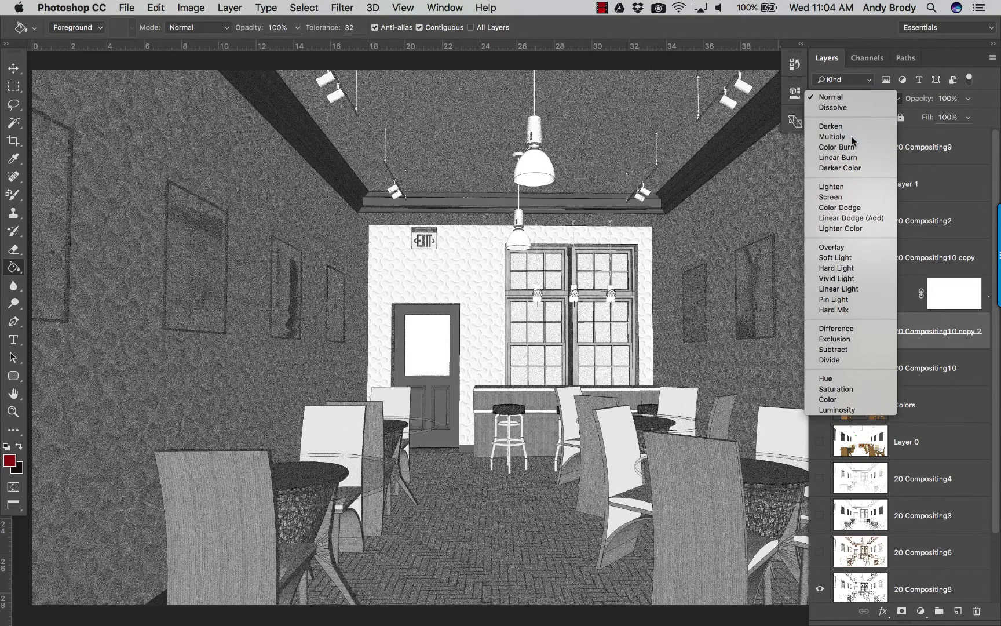
click(851, 136)
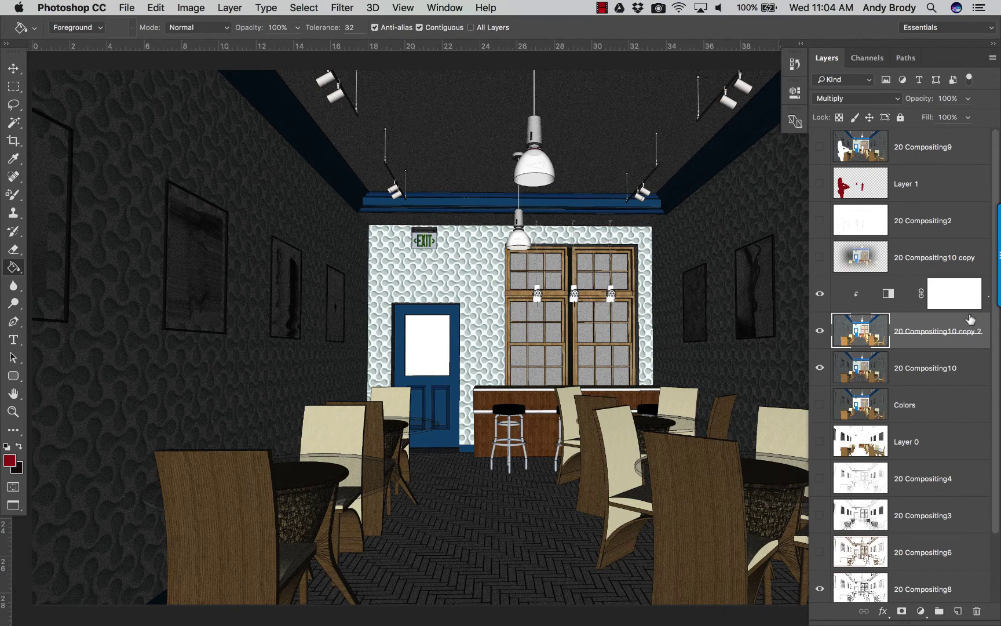
Select the Black & White adjustment with 20 Compositing10 copy 2 and merge them
click(946, 306)
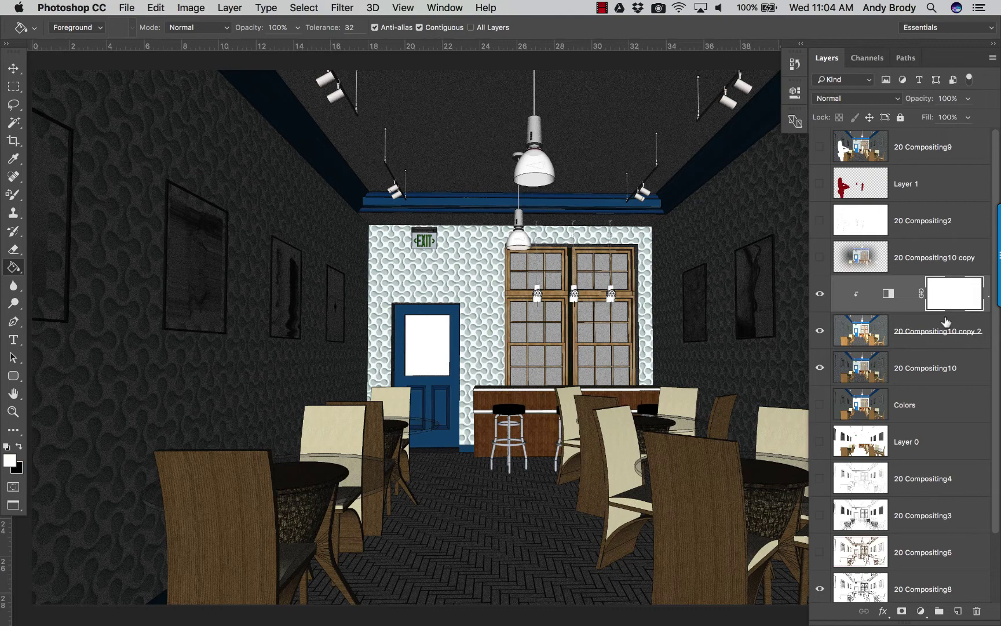
click(953, 329)
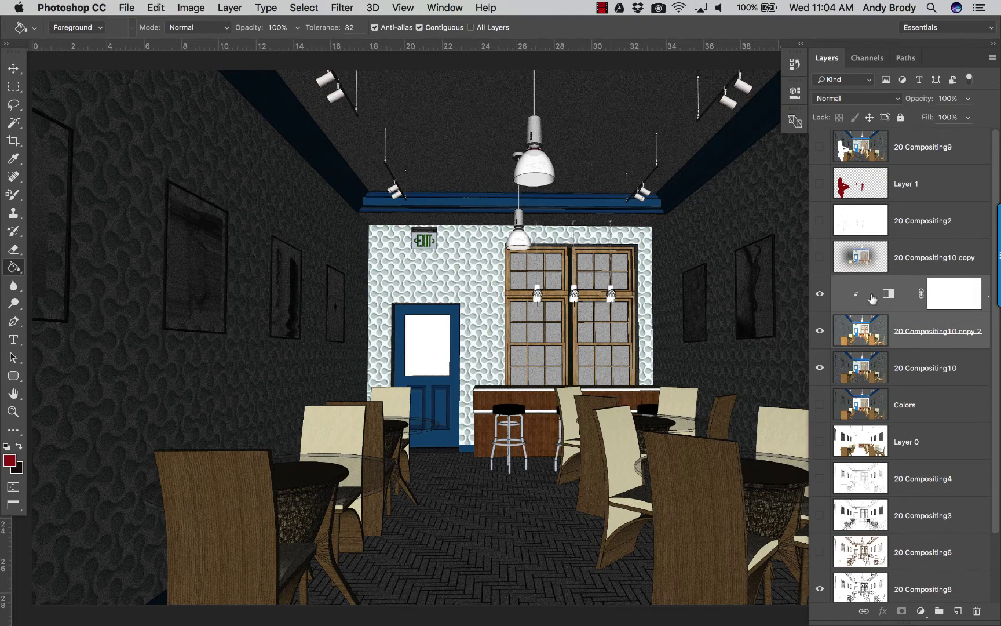
right_click(929, 314)
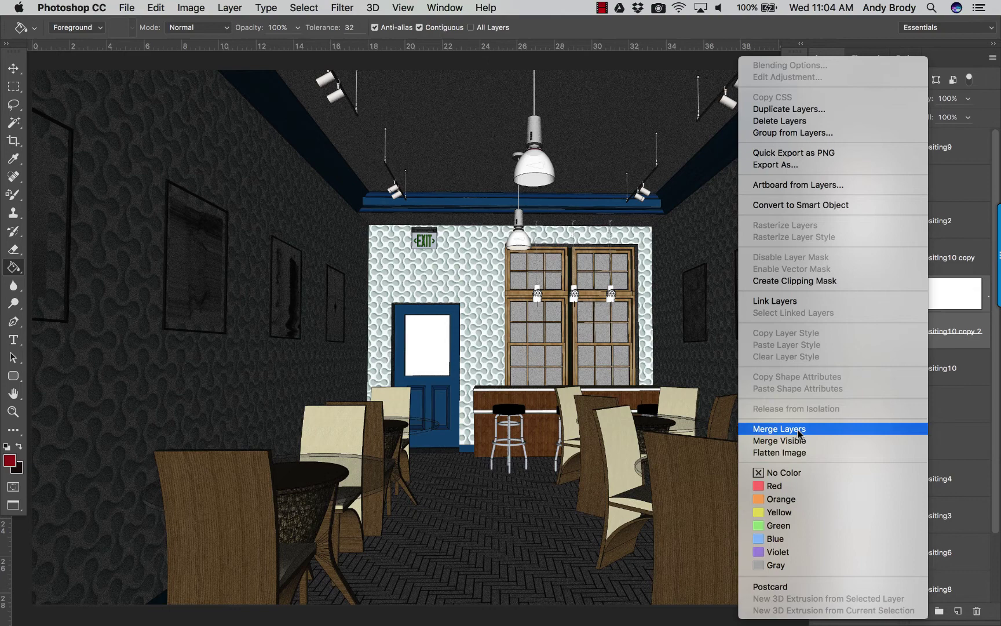
click(865, 431)
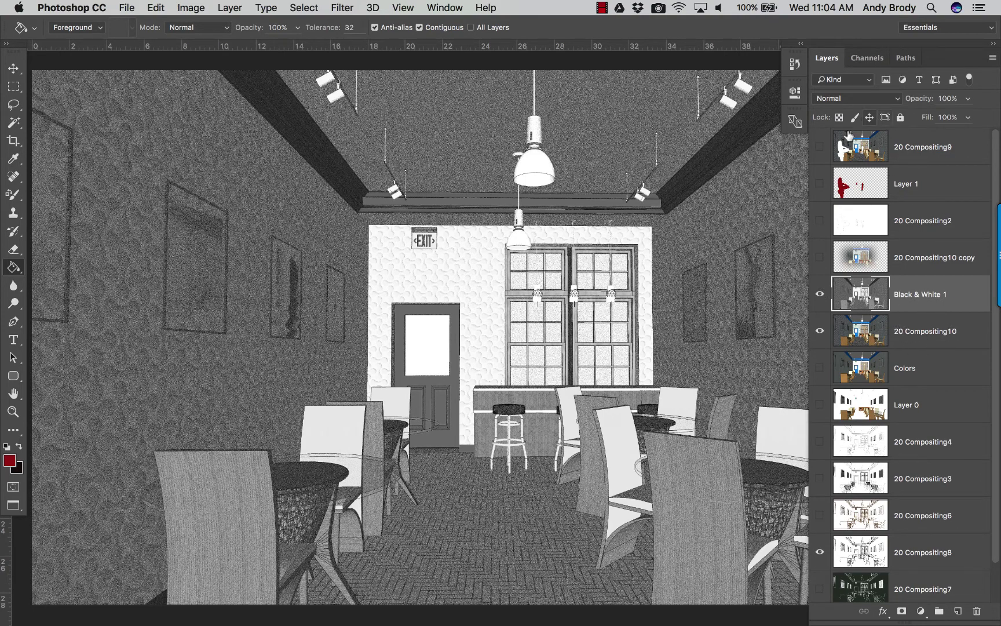
Set Black & White 1 to Multiply and delete its effect from the room's central rectangle
click(859, 100)
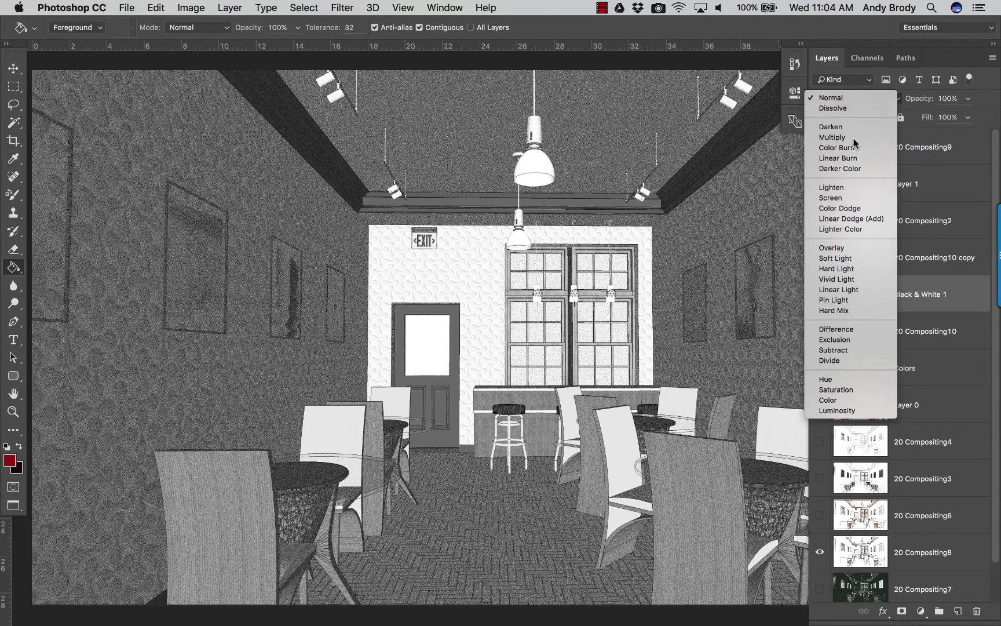
key(Return)
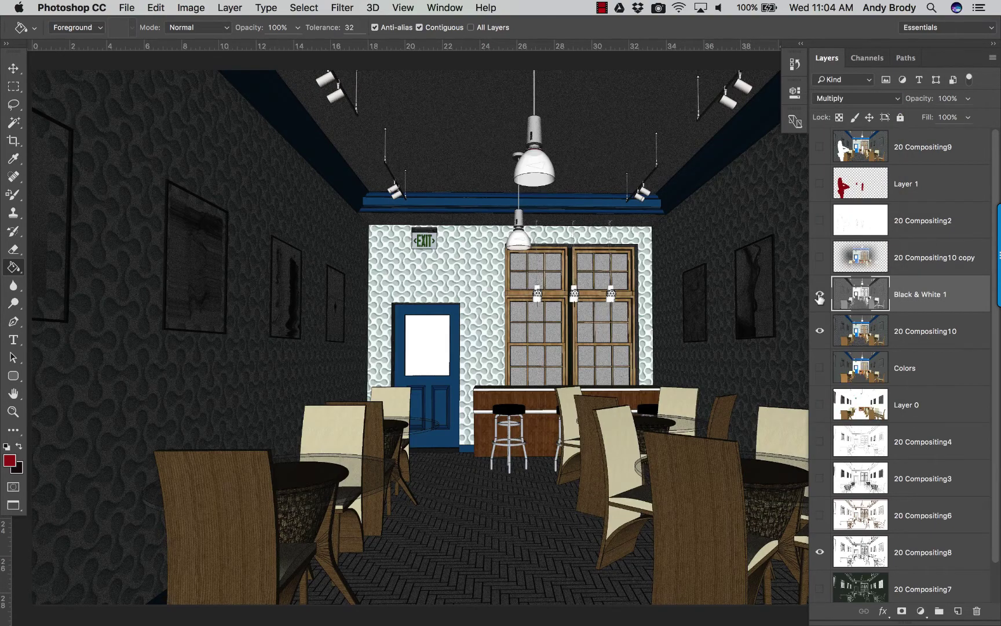
click(13, 86)
drag(215, 141, 722, 529)
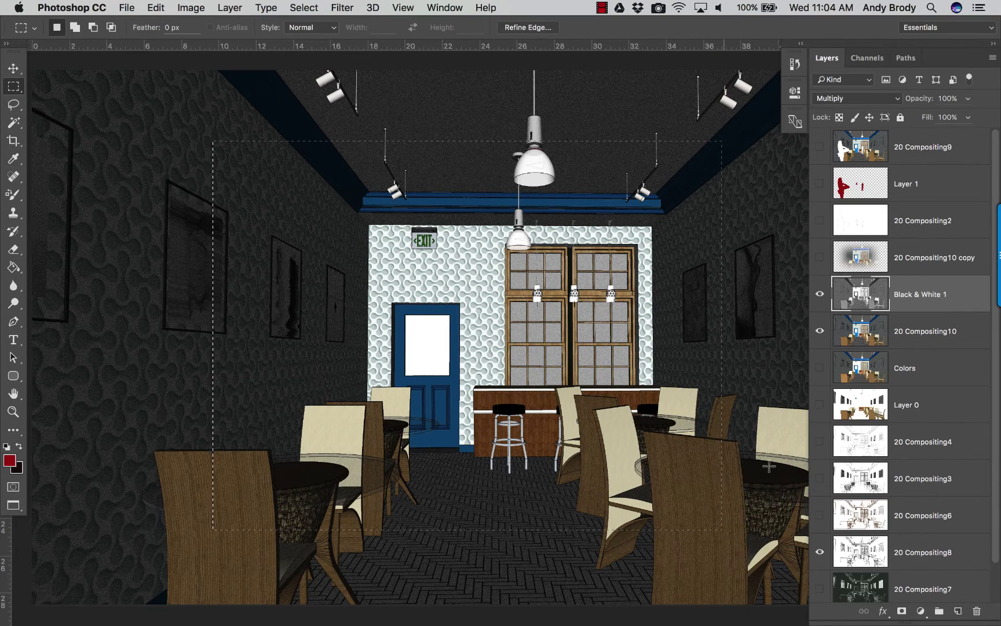
key(BackSpace)
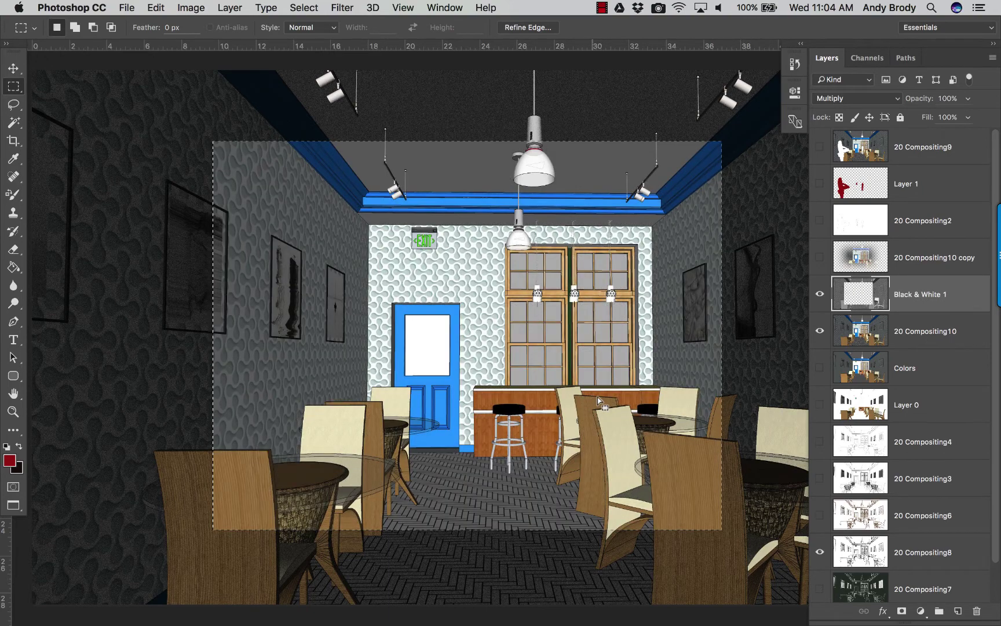
key(super+d)
Hide Black & White 1 and select the visible 20 Compositing10 layer
click(819, 294)
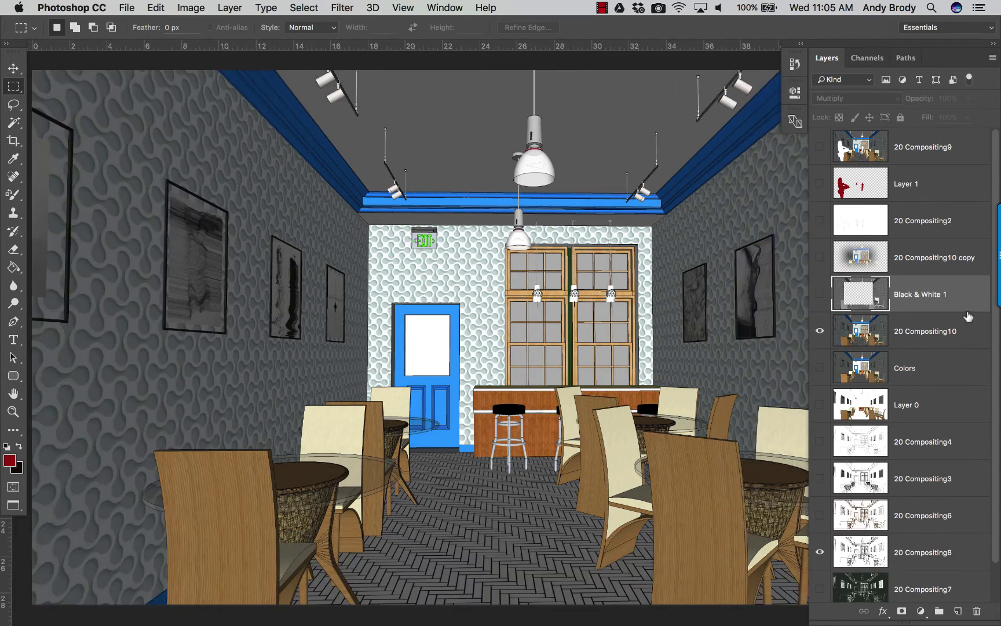
click(923, 334)
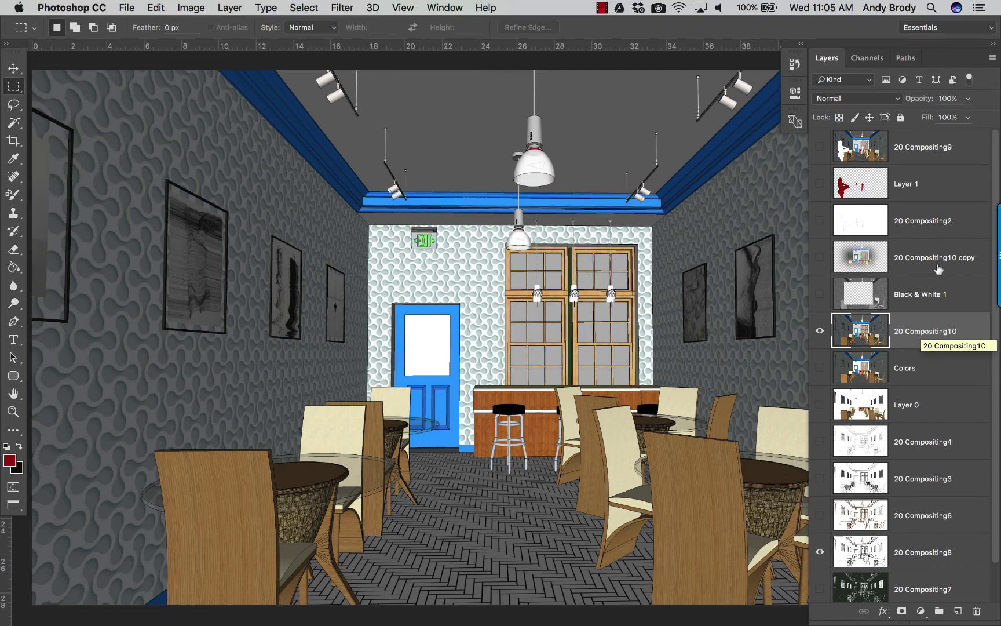
click(820, 331)
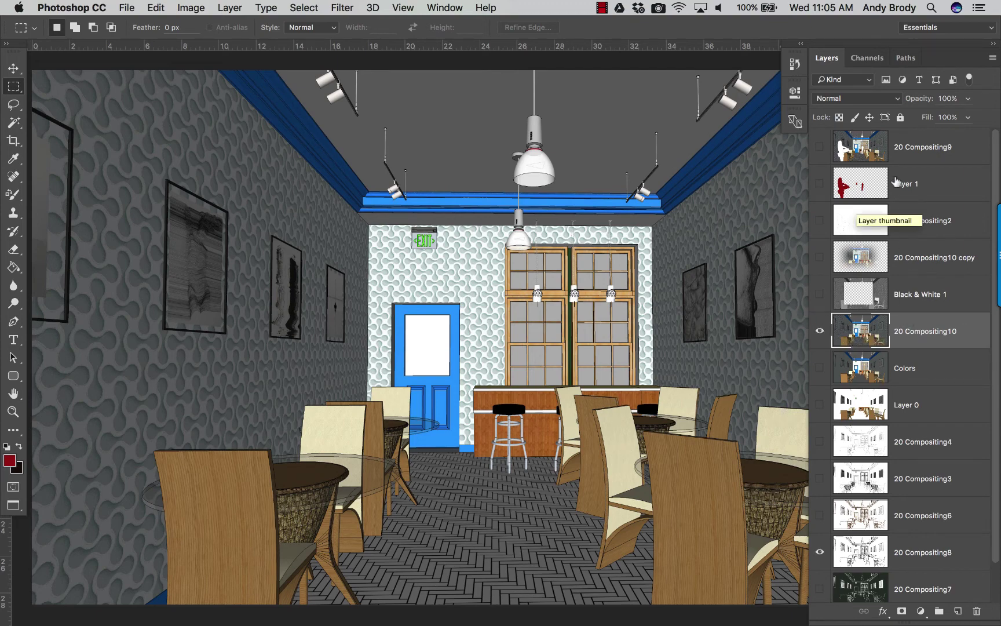
click(343, 8)
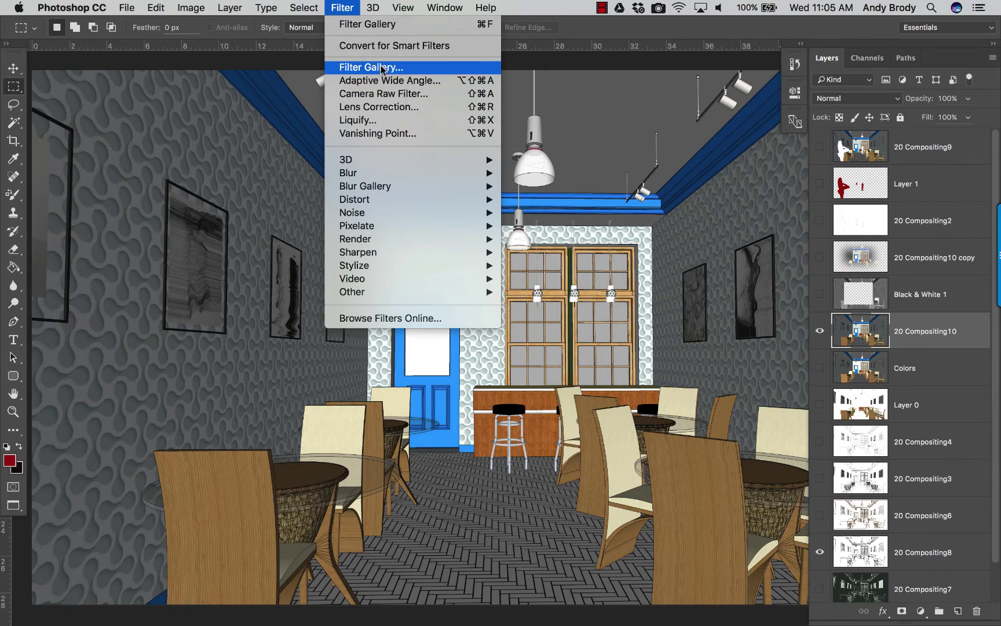
key(Return)
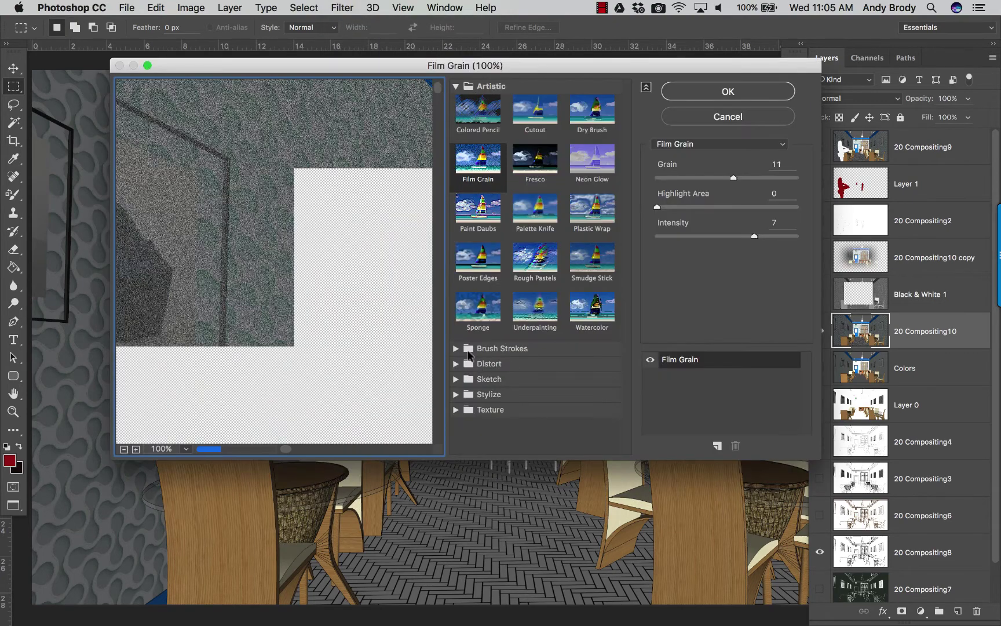
click(456, 86)
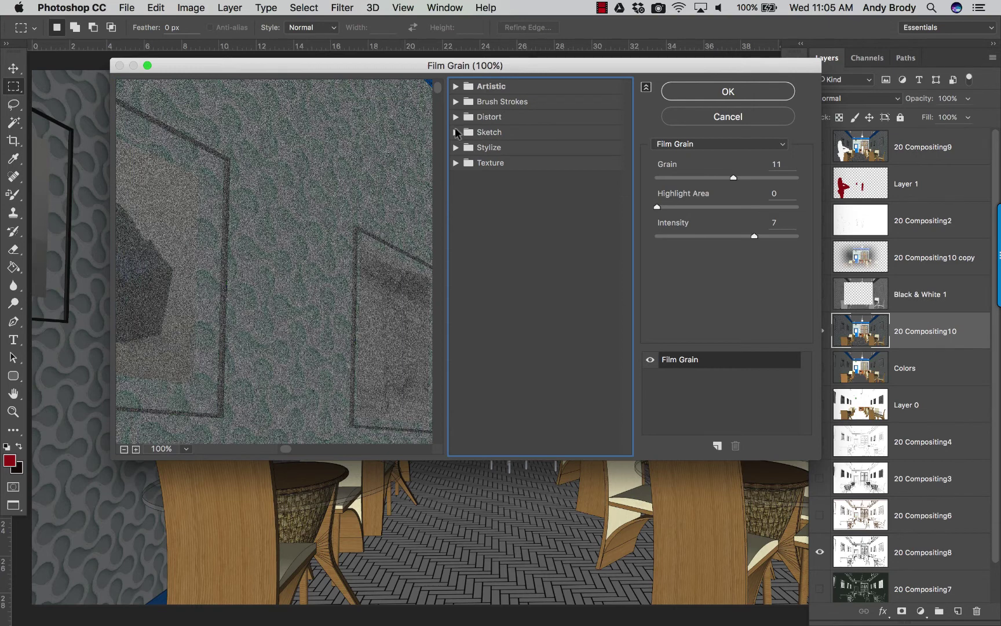
click(456, 132)
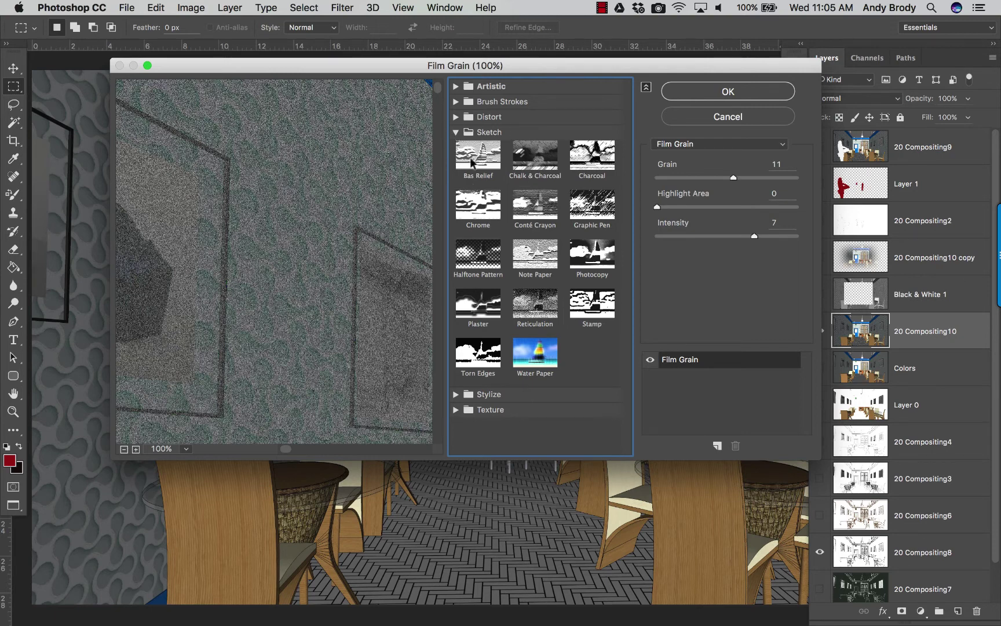
click(456, 132)
click(456, 148)
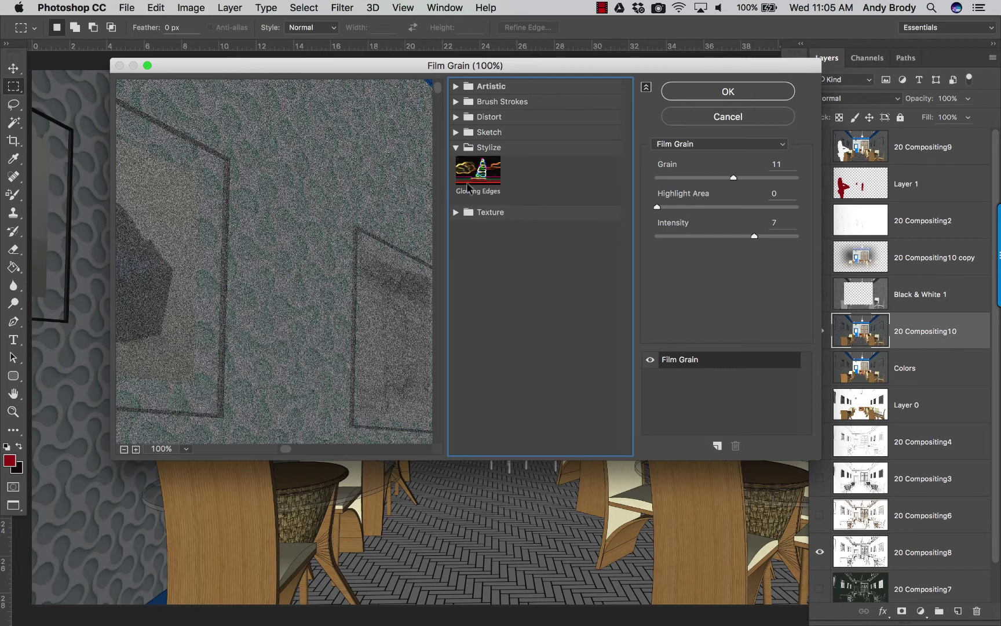
click(456, 148)
click(456, 163)
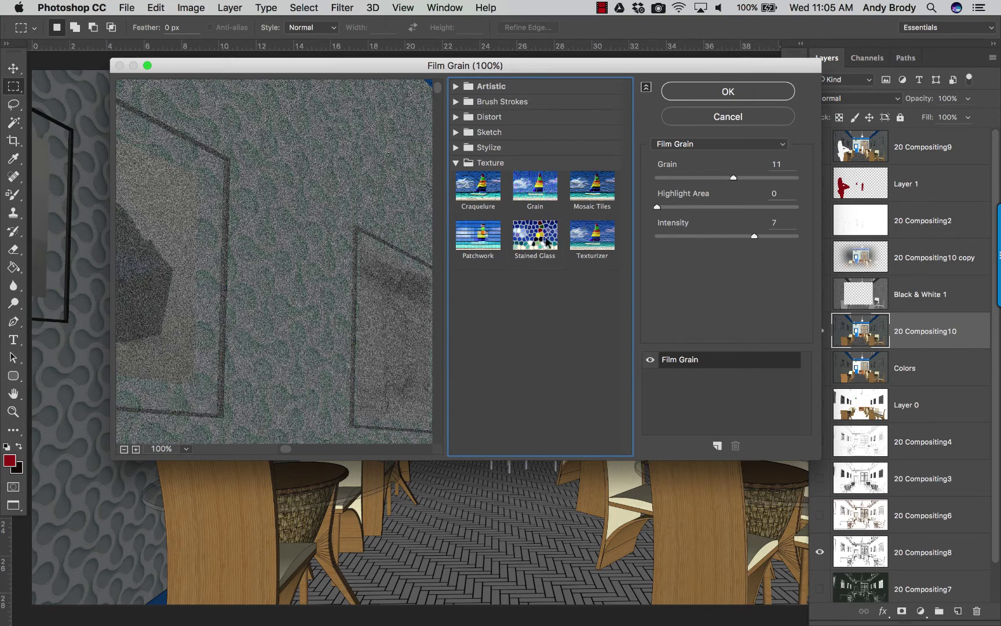
click(736, 117)
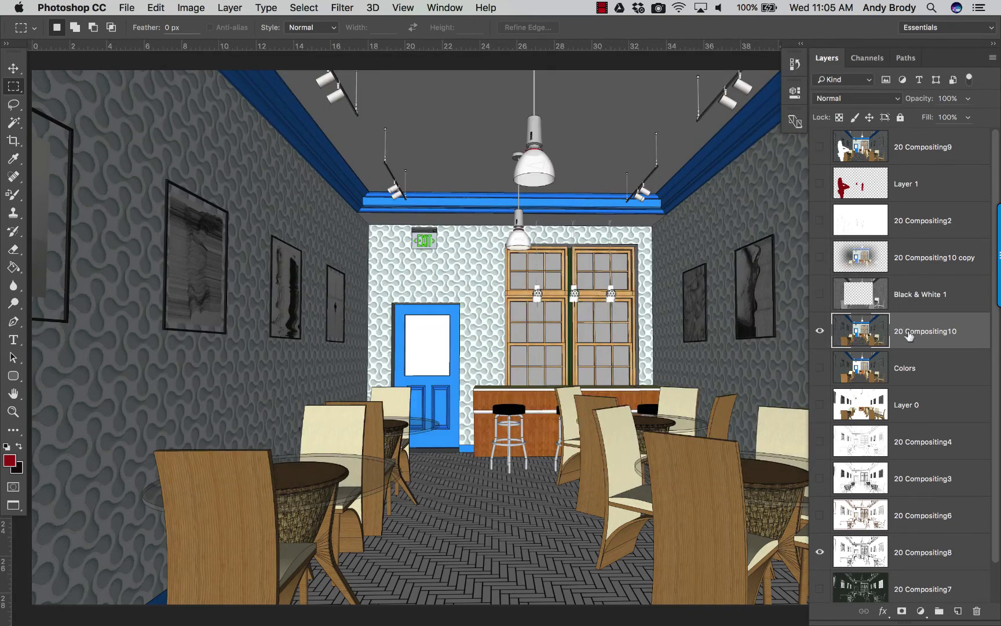
Hide 20 Compositing10, then show and select the 20 Compositing4 line drawing
click(822, 334)
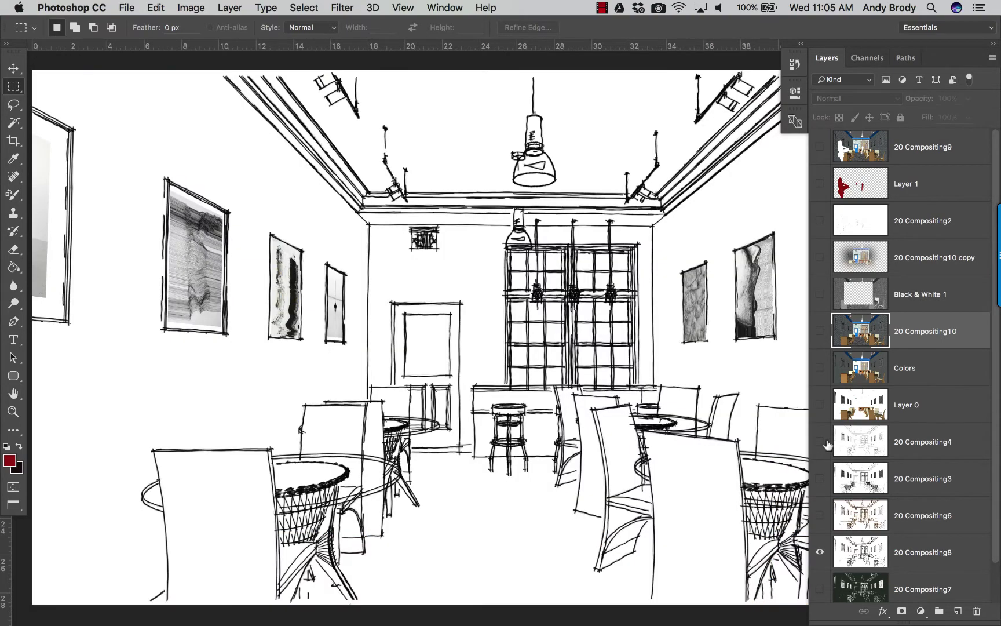
click(820, 441)
click(912, 452)
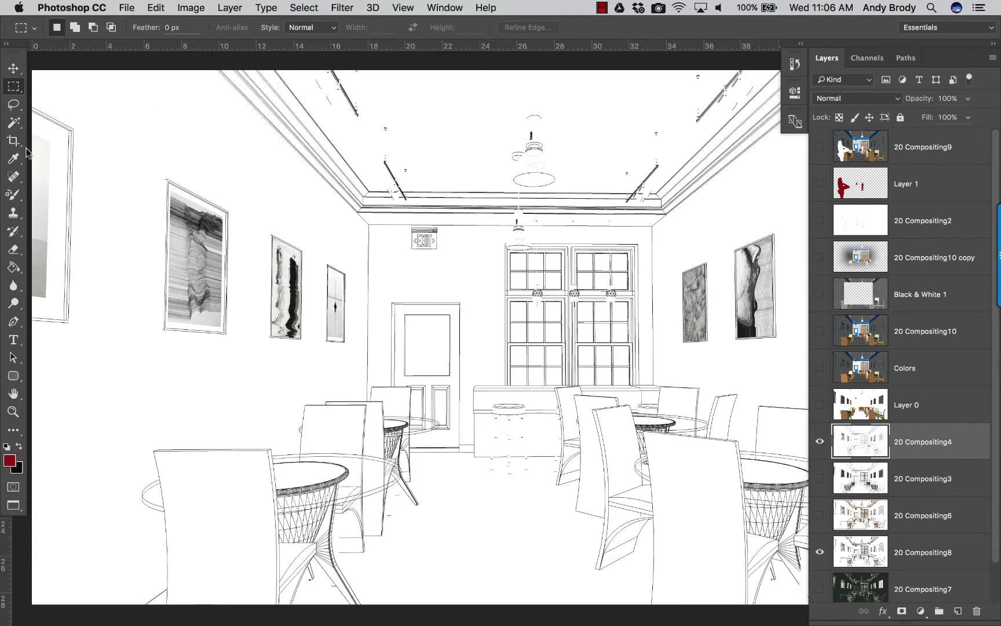
Select the café's back wall with the Magic Wand after trying a rectangular marquee
click(13, 122)
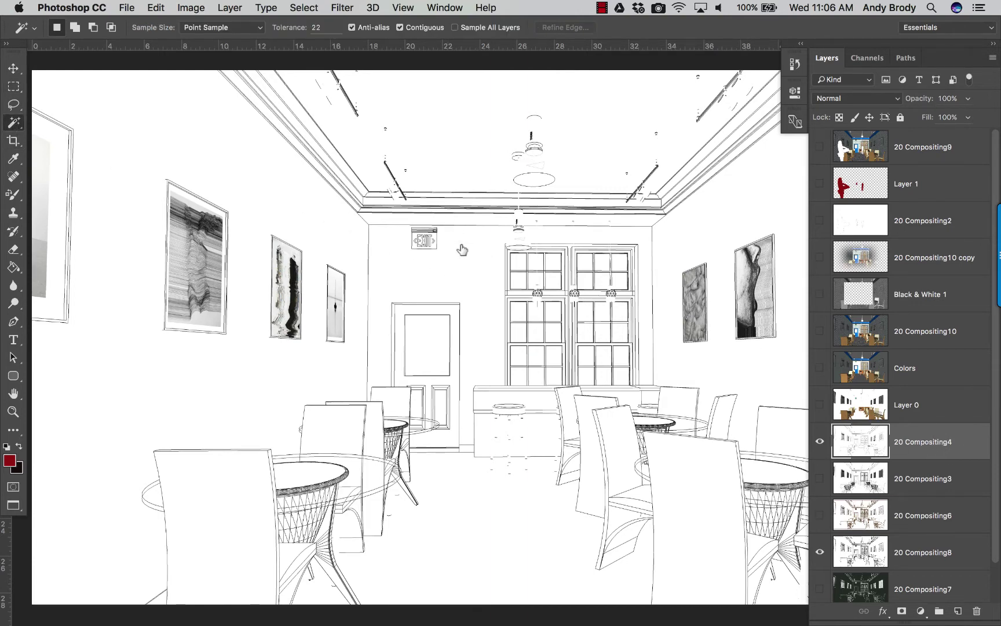
click(470, 262)
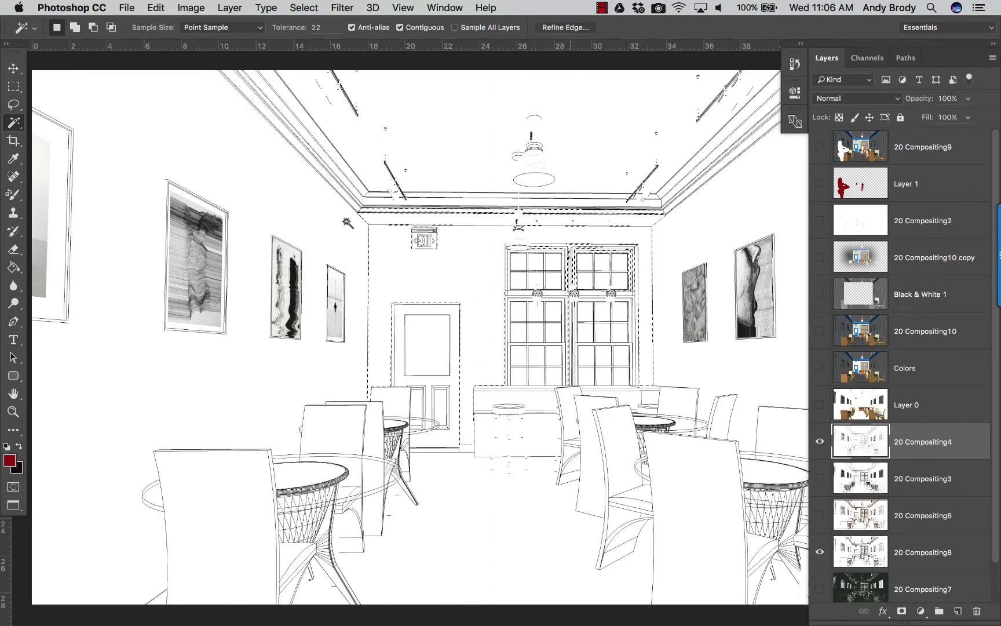
click(14, 86)
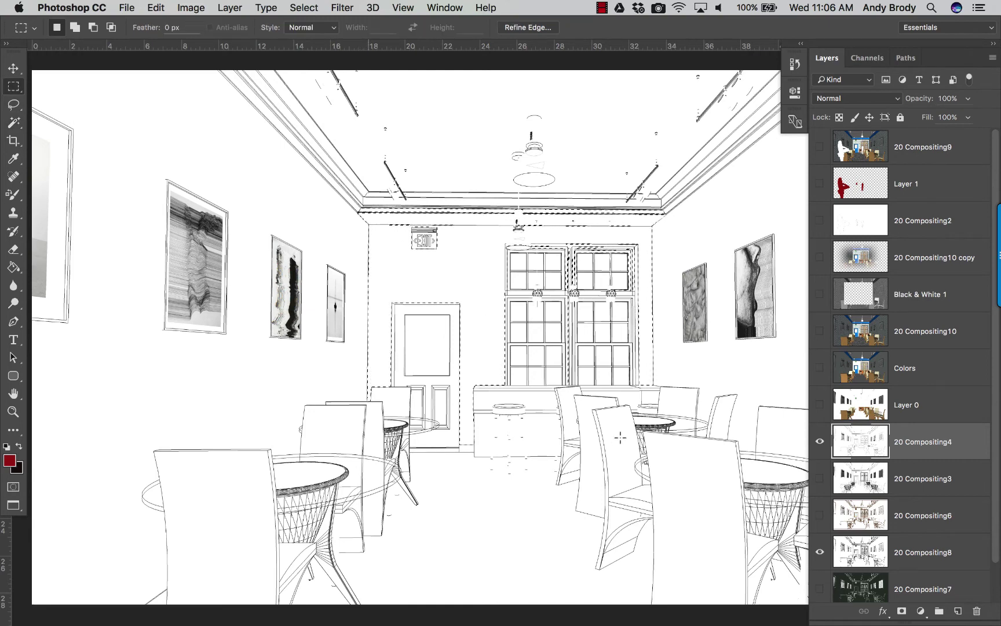
drag(369, 224, 653, 447)
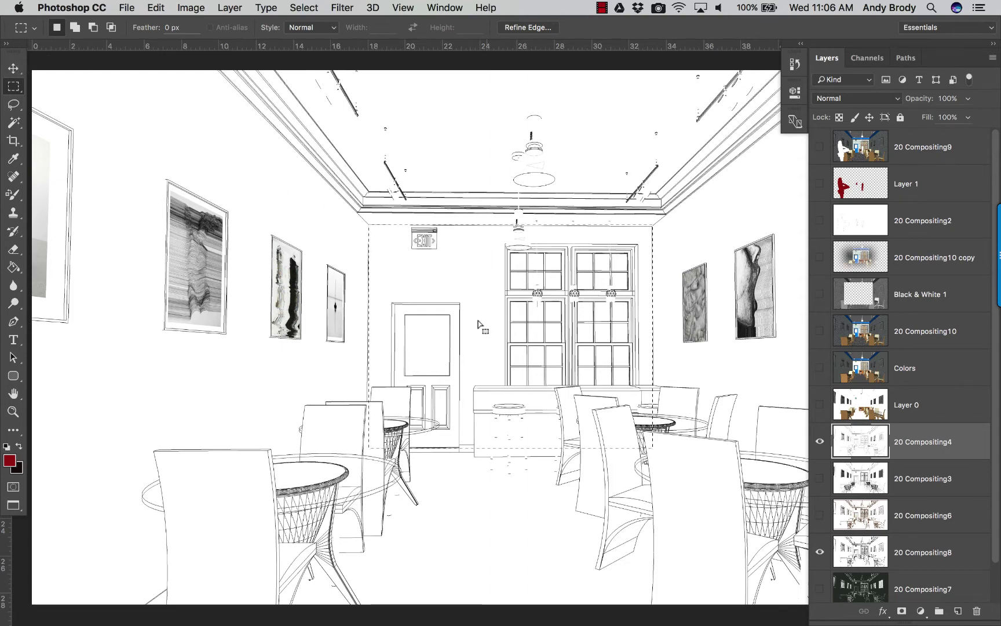
key(shift)
key(alt)
key(alt)
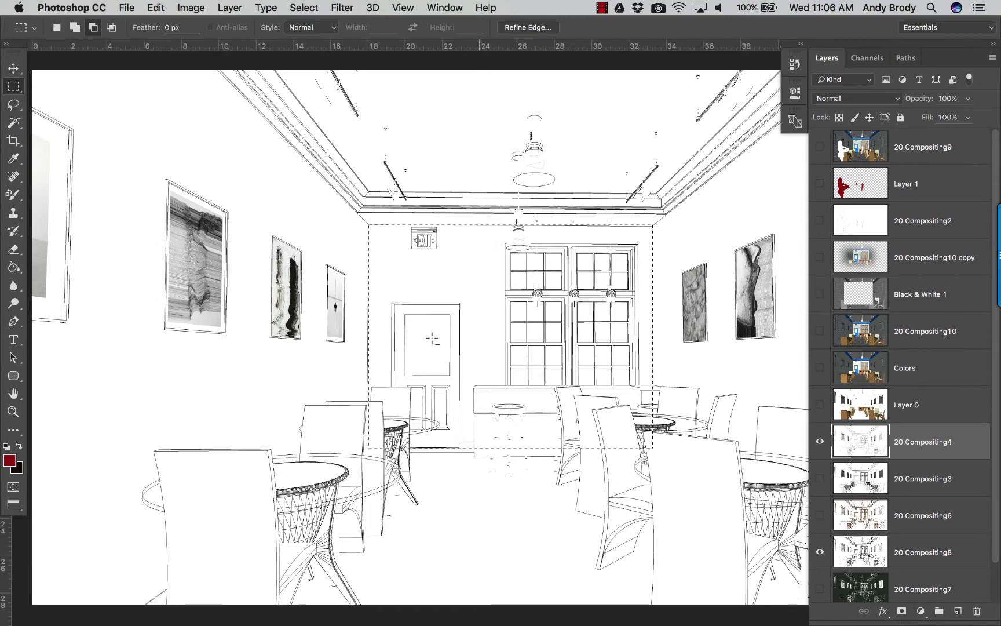
key(super+d)
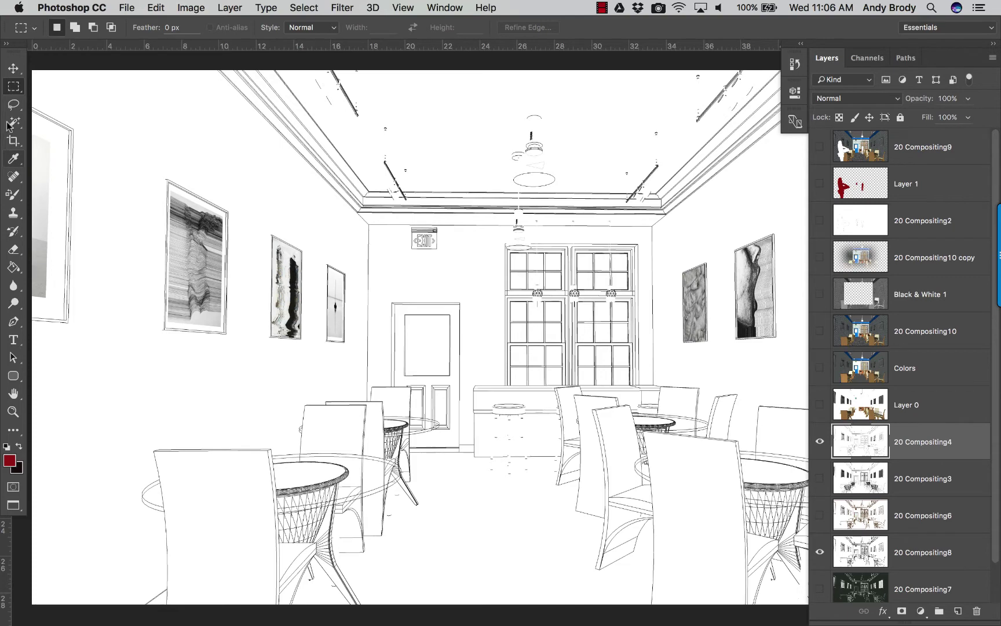
key(w)
click(519, 220)
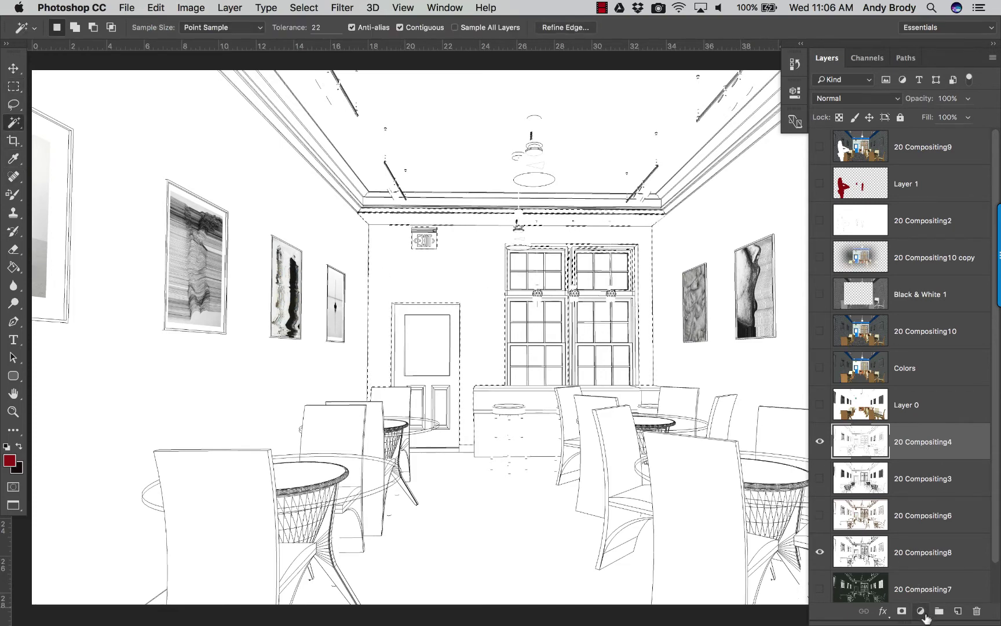
Add a Pattern Fill layer to the selected back wall and try enlarging its scale
click(921, 611)
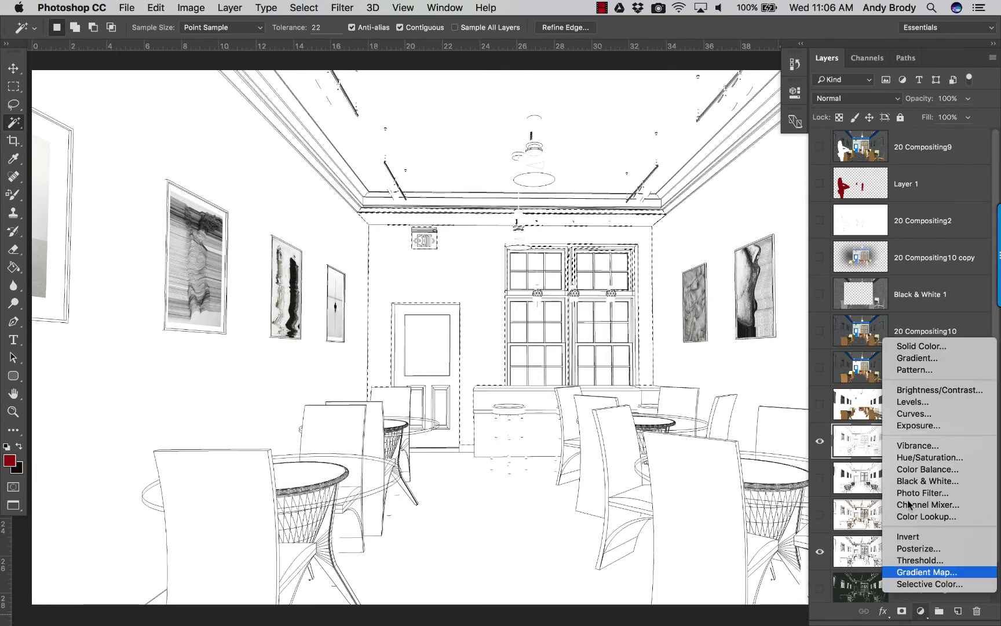
click(922, 371)
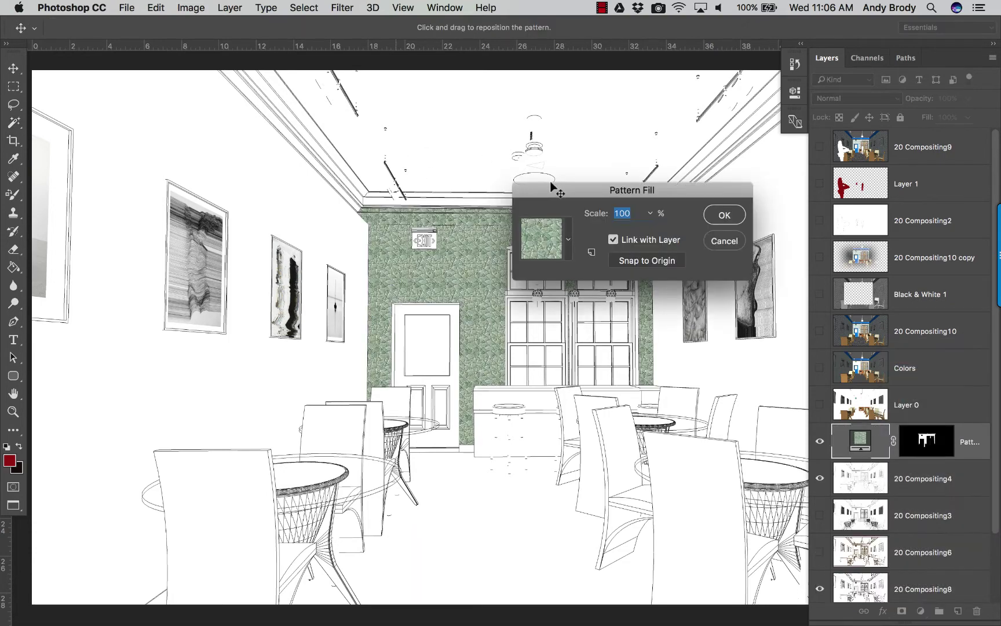
drag(555, 184, 613, 119)
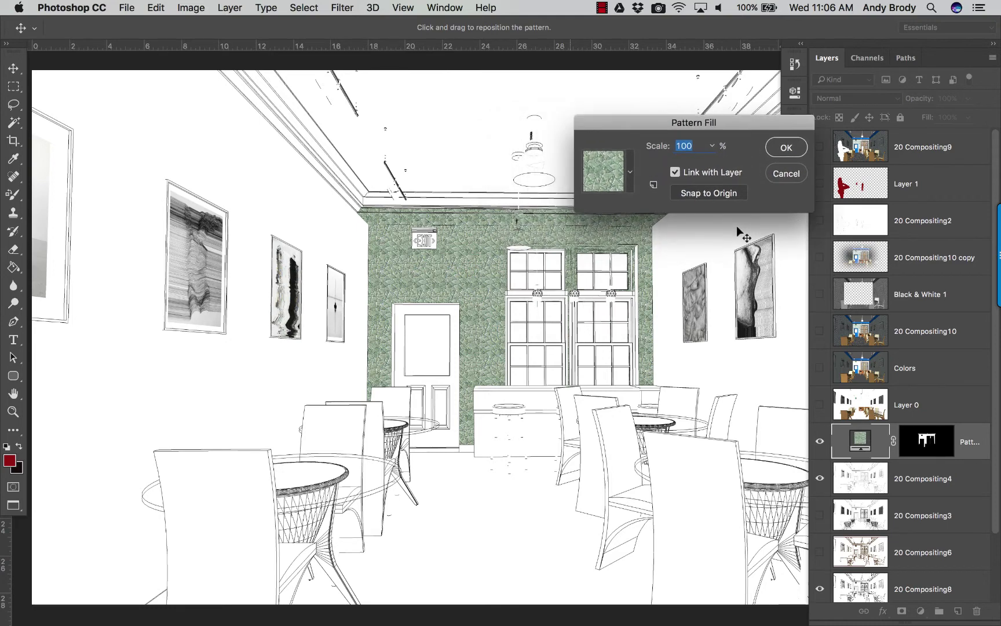
click(631, 172)
click(762, 207)
click(712, 145)
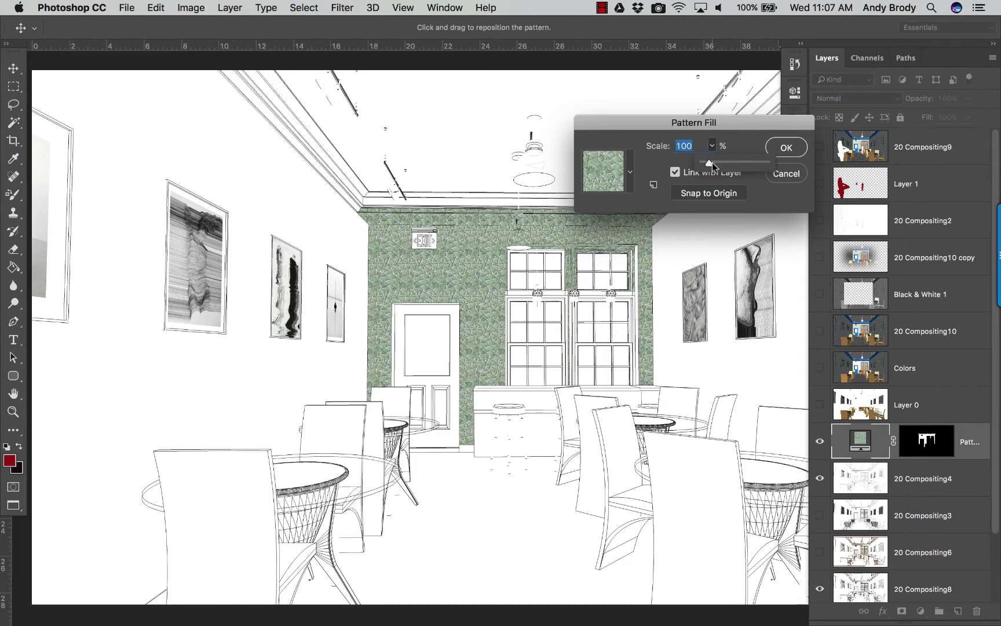
mouse_move(726, 168)
mouse_down()
mouse_move(740, 169)
mouse_move(725, 166)
mouse_up()
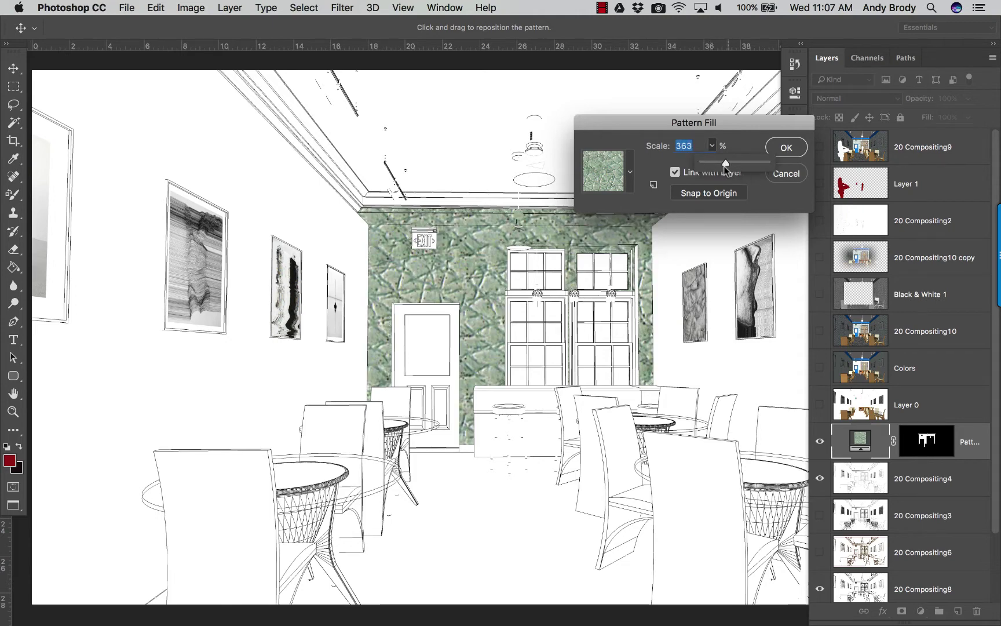
Choose the red leather pattern, set its scale to 199%, and confirm the fill
click(630, 174)
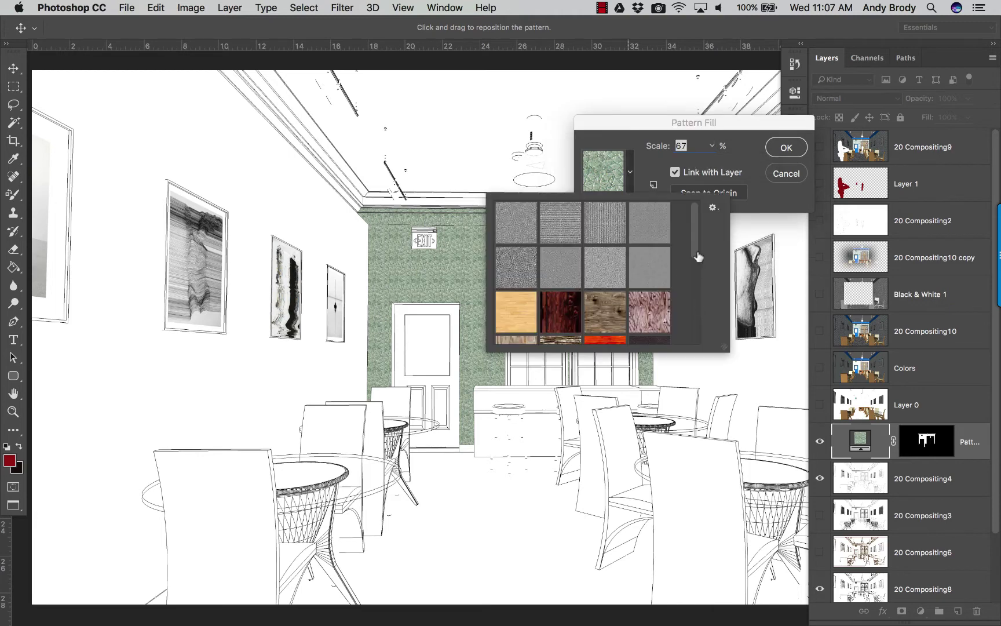
scroll(708, 310, down, 3)
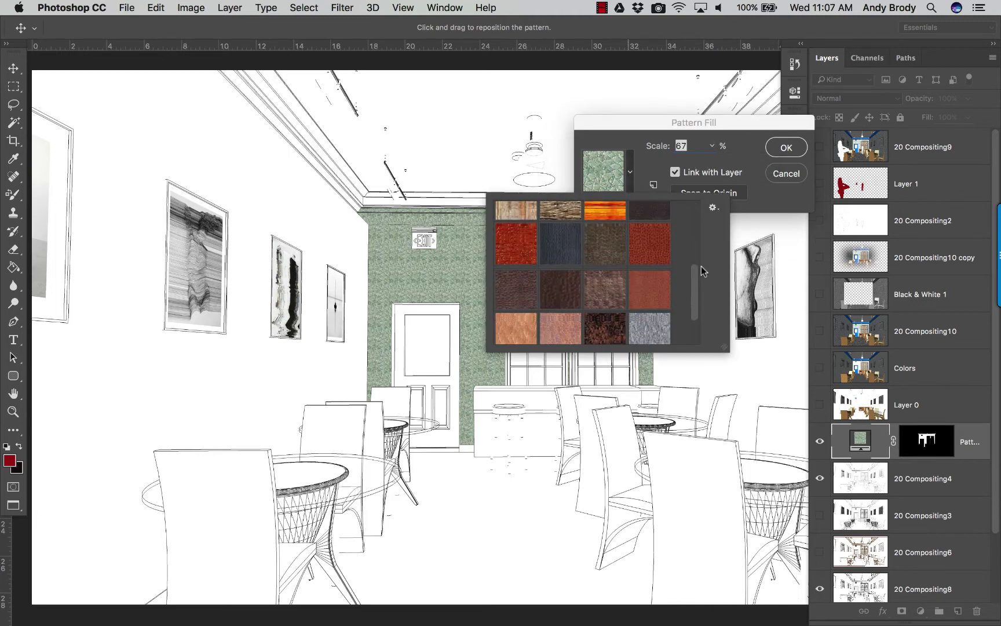
scroll(689, 310, up, 1)
click(667, 308)
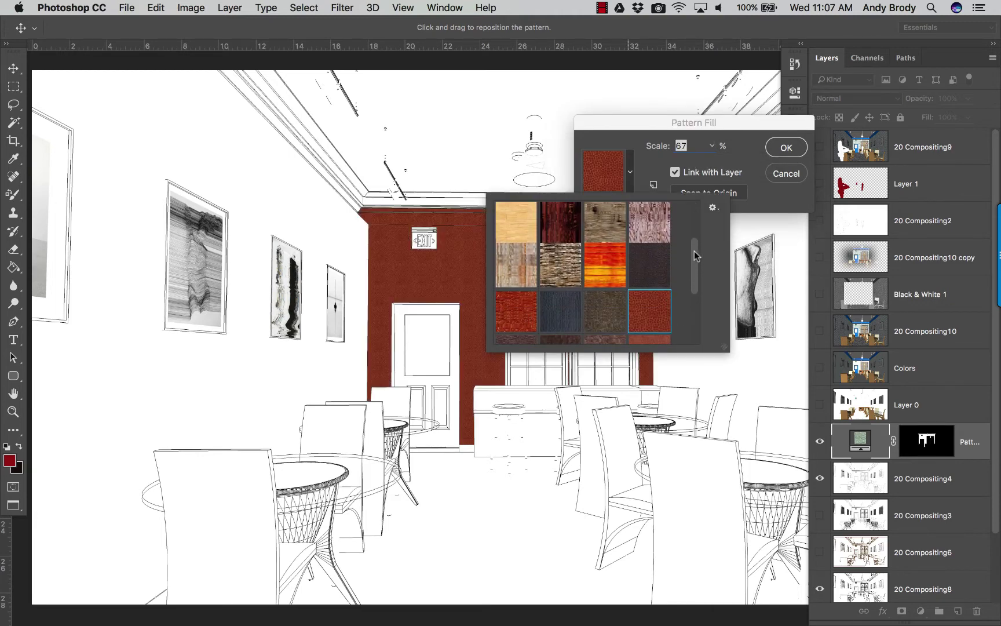
click(707, 148)
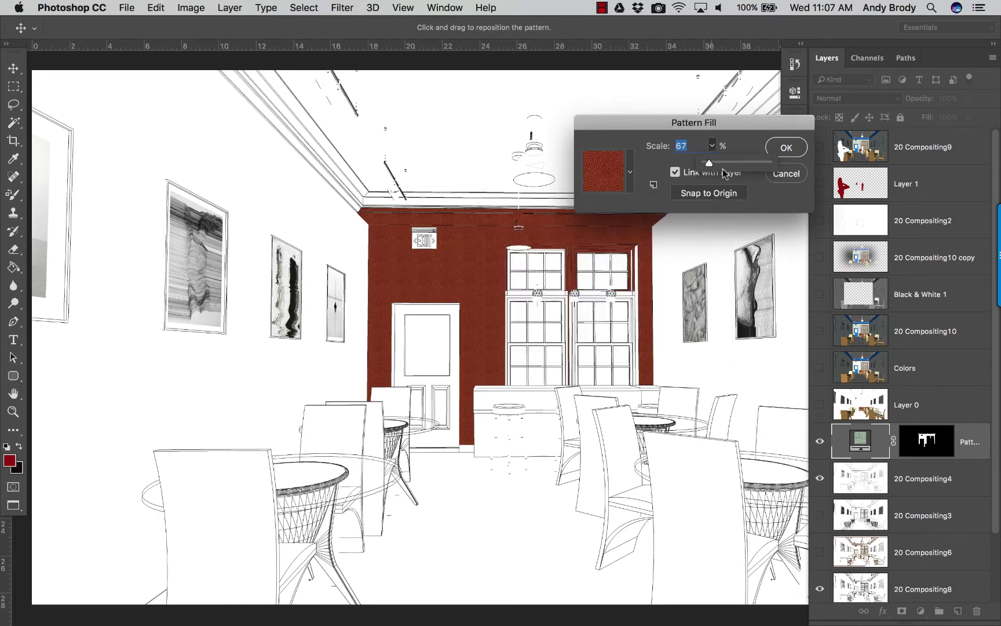
click(722, 164)
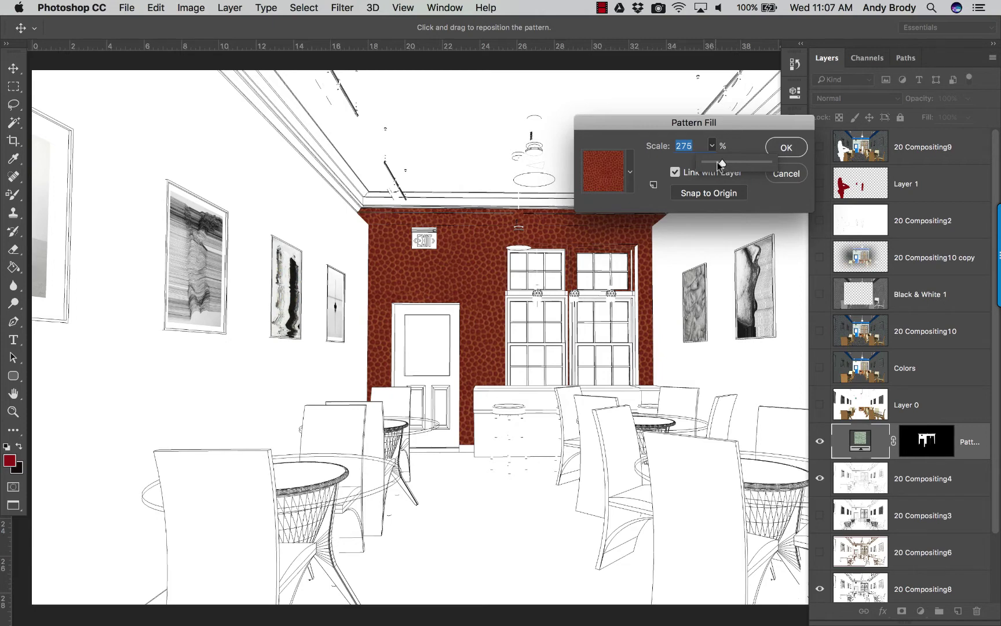
drag(718, 164, 717, 163)
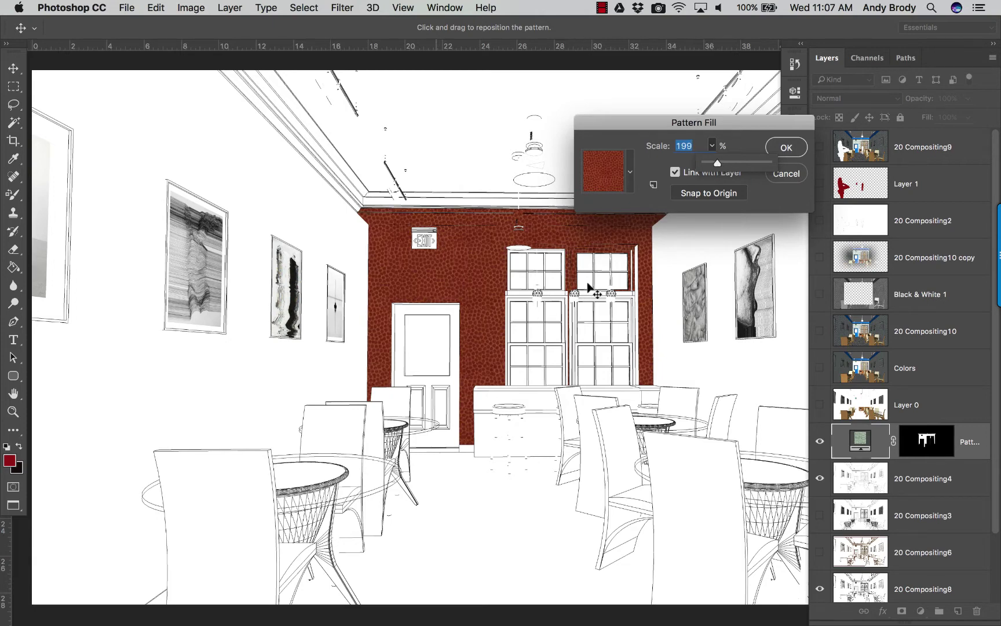
click(802, 154)
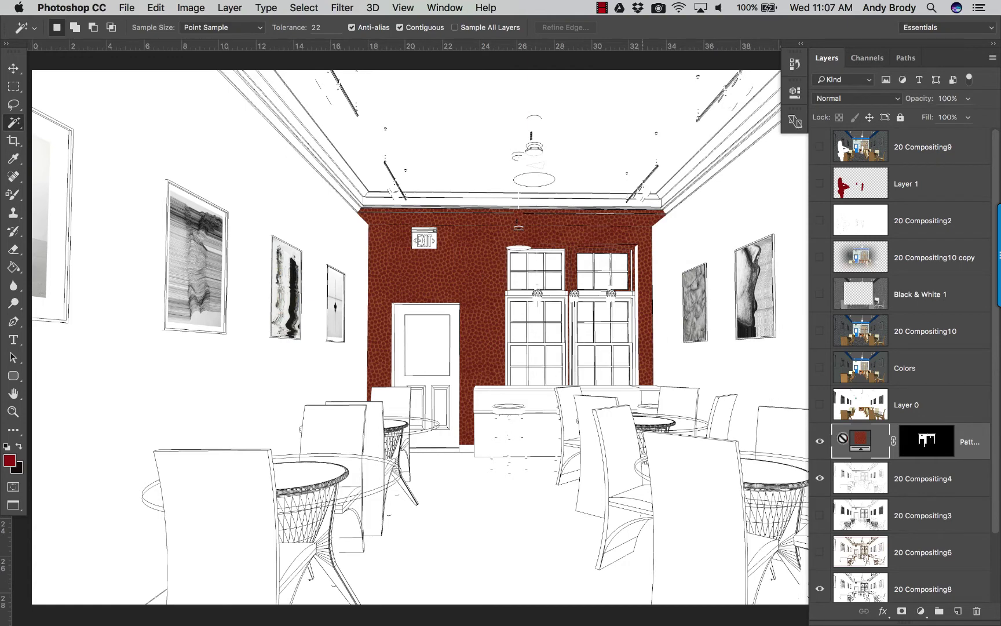
Lower the red leather Pattern Fill layer's opacity to 73%
double_click(862, 441)
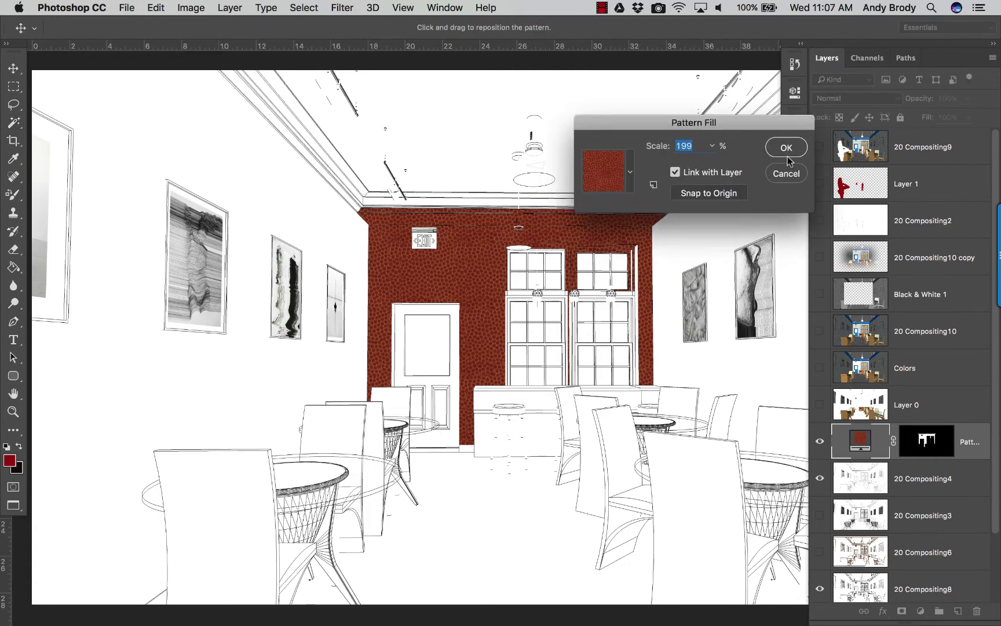
key(Return)
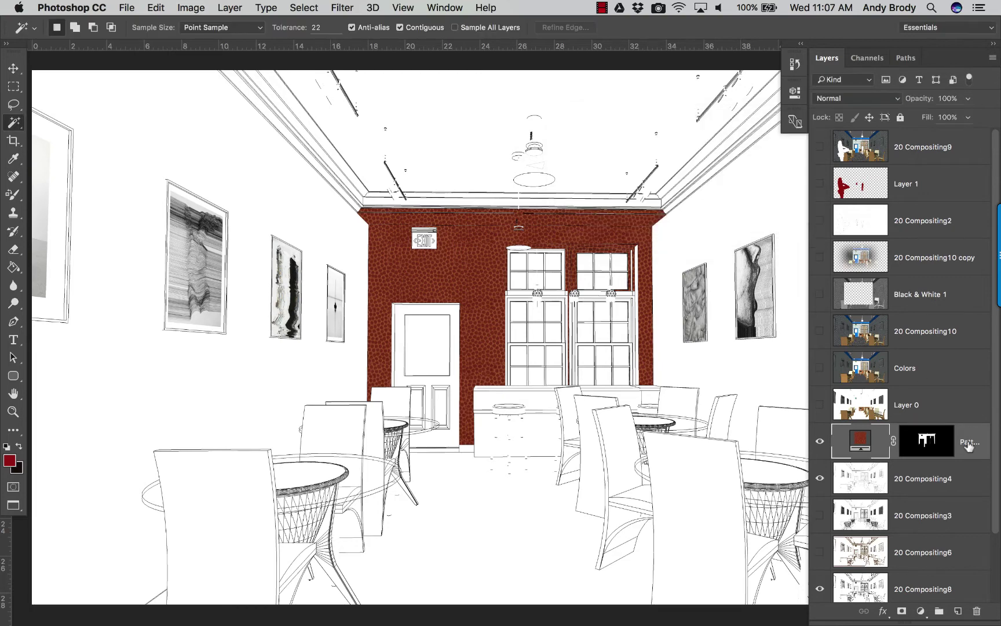
click(968, 98)
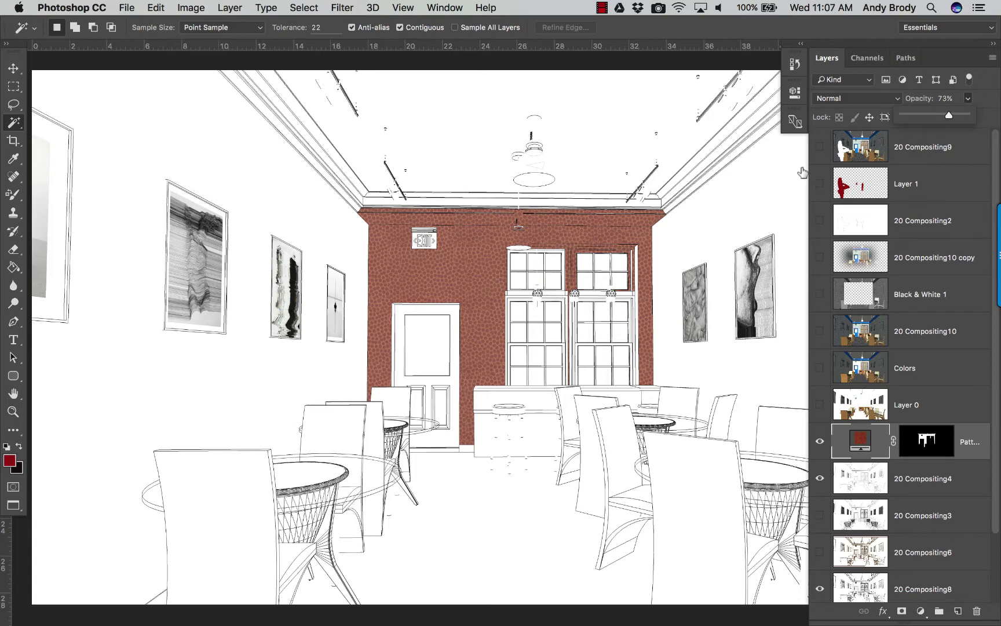
click(592, 203)
key(Return)
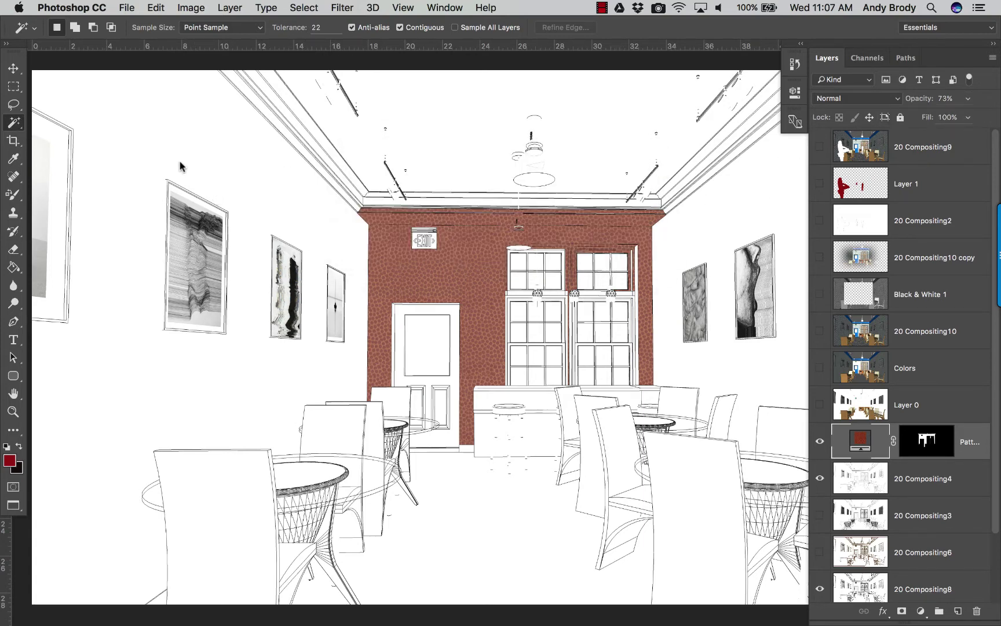
On 20 Compositing4, Magic Wand the wall, add a new Layer 2 and select all
click(601, 242)
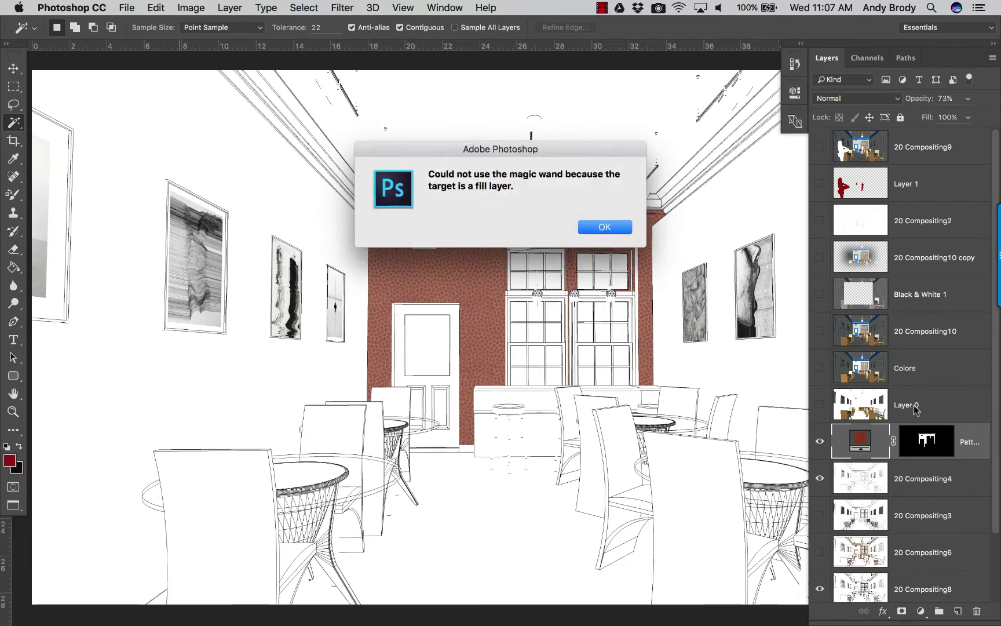
key(Return)
key(alt+bracketleft)
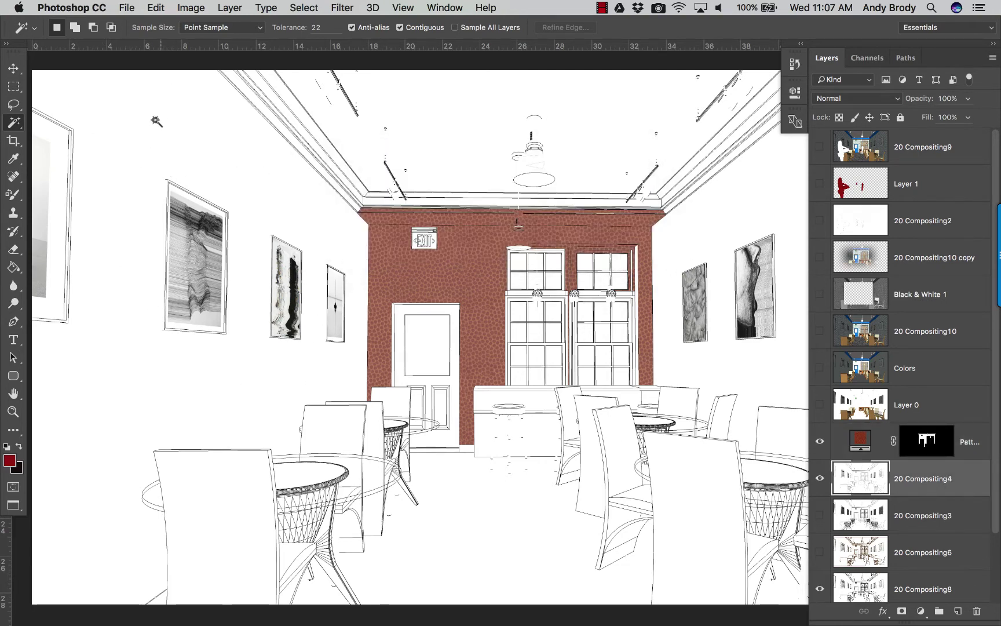
click(156, 120)
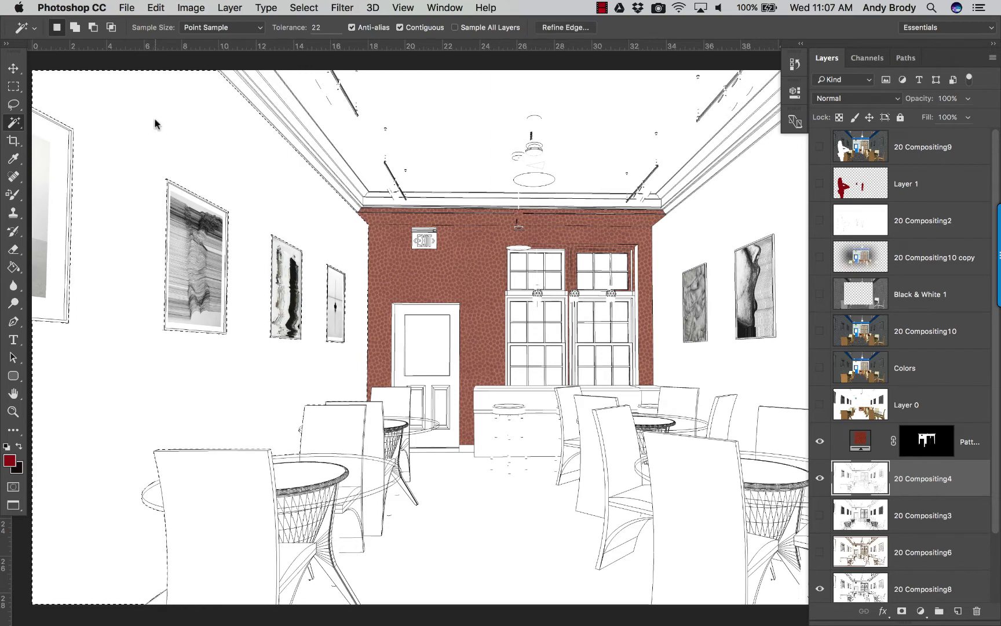
click(959, 611)
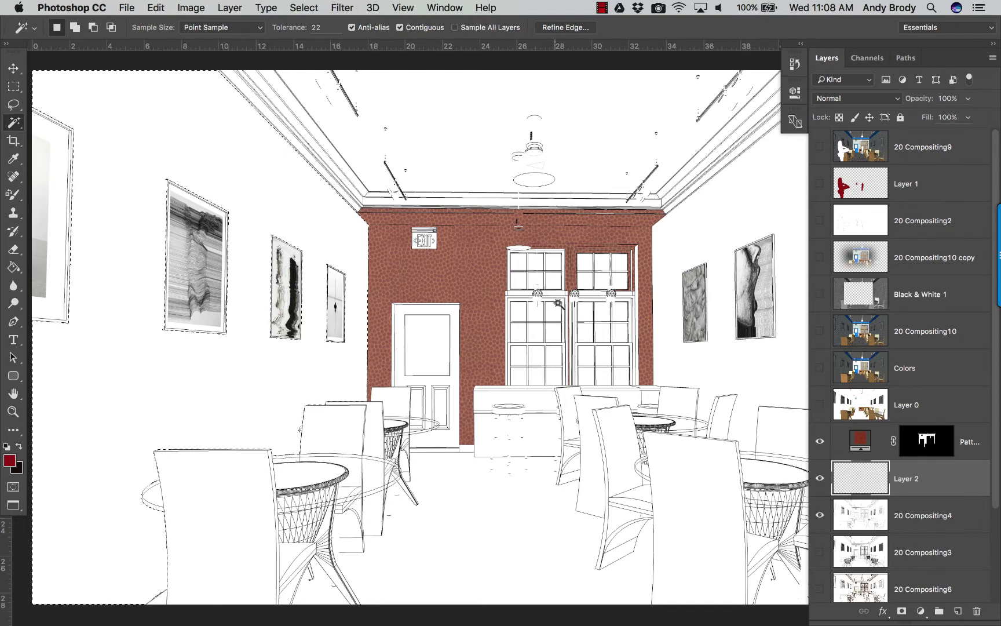
key(ctrl+a)
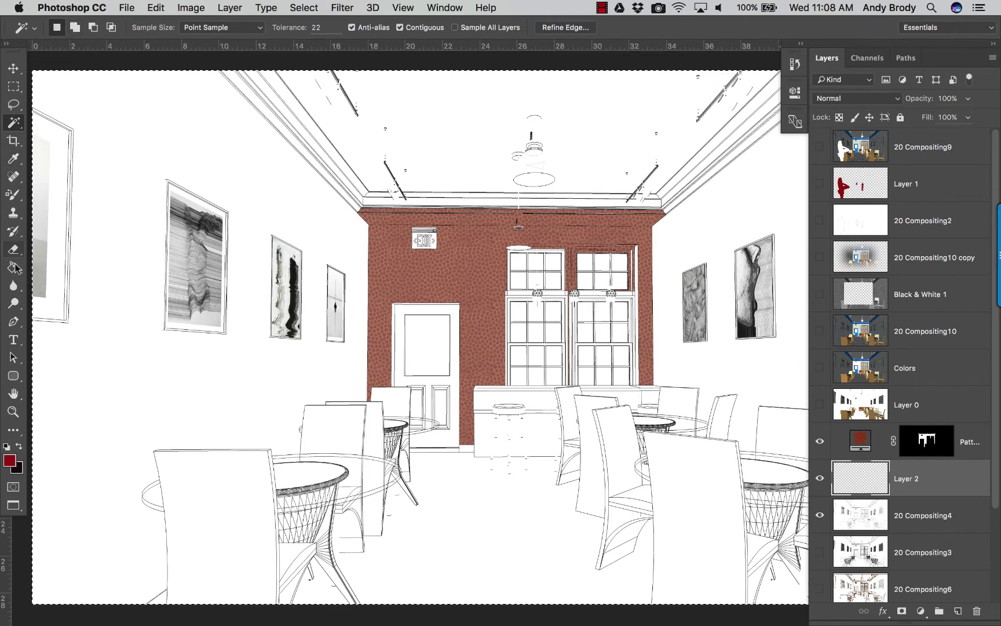
Paint-bucket fill Layer 2 with the red leather pattern, then hide Layer 2
click(14, 268)
click(93, 28)
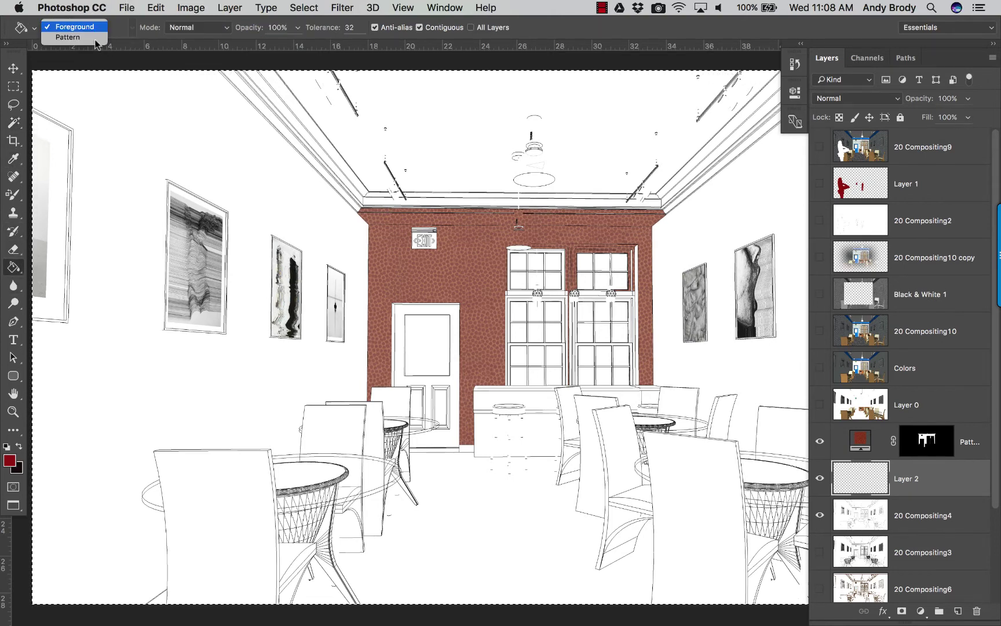
click(87, 36)
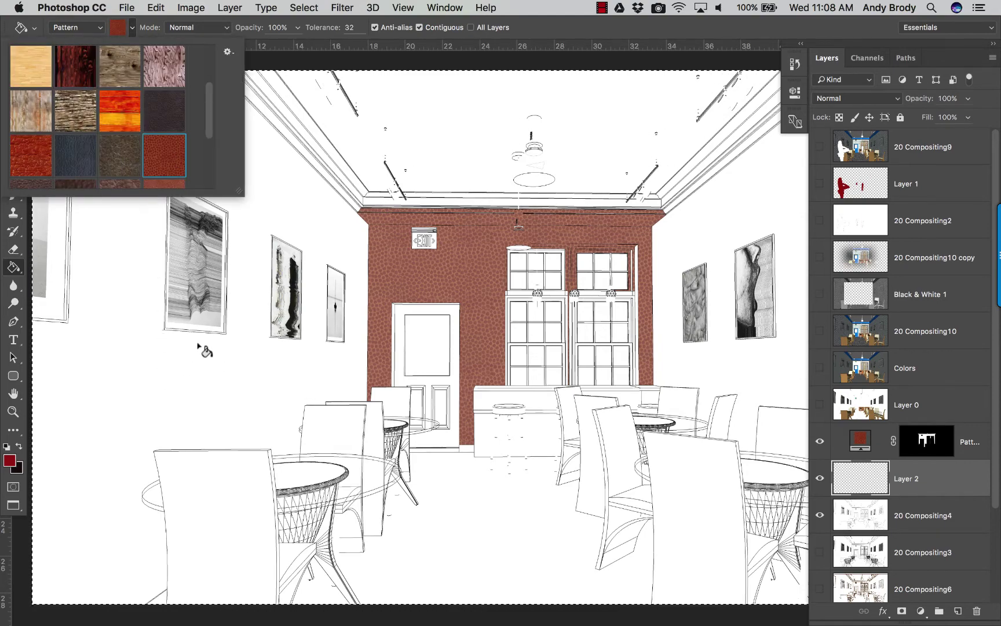
key(Return)
click(593, 381)
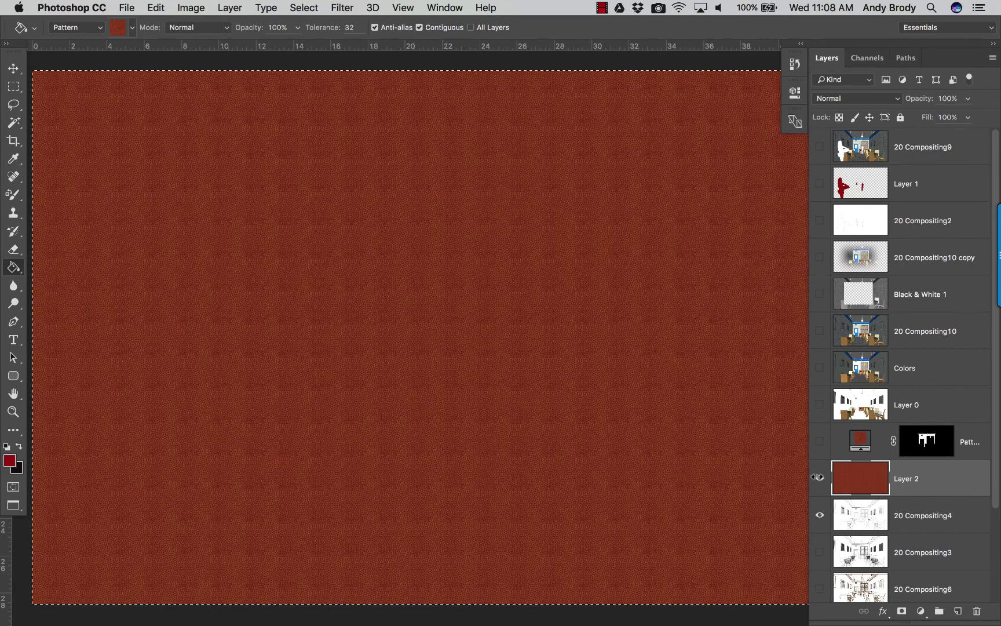
key(super+comma)
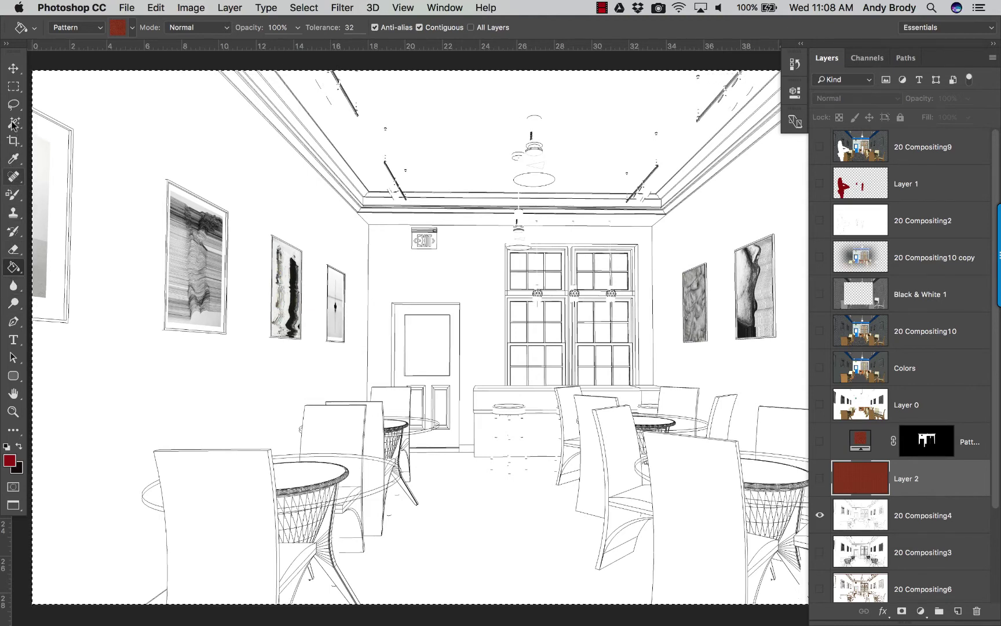
Magic Wand the left wall on 20 Compositing4 and mask the reshown Layer 2 to it
key(w)
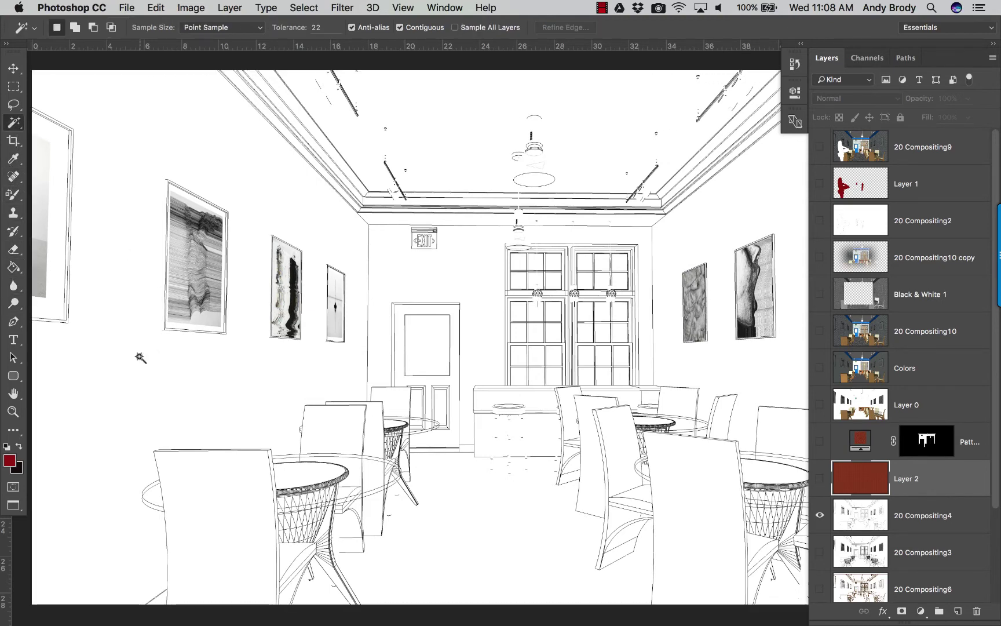
key(super+d)
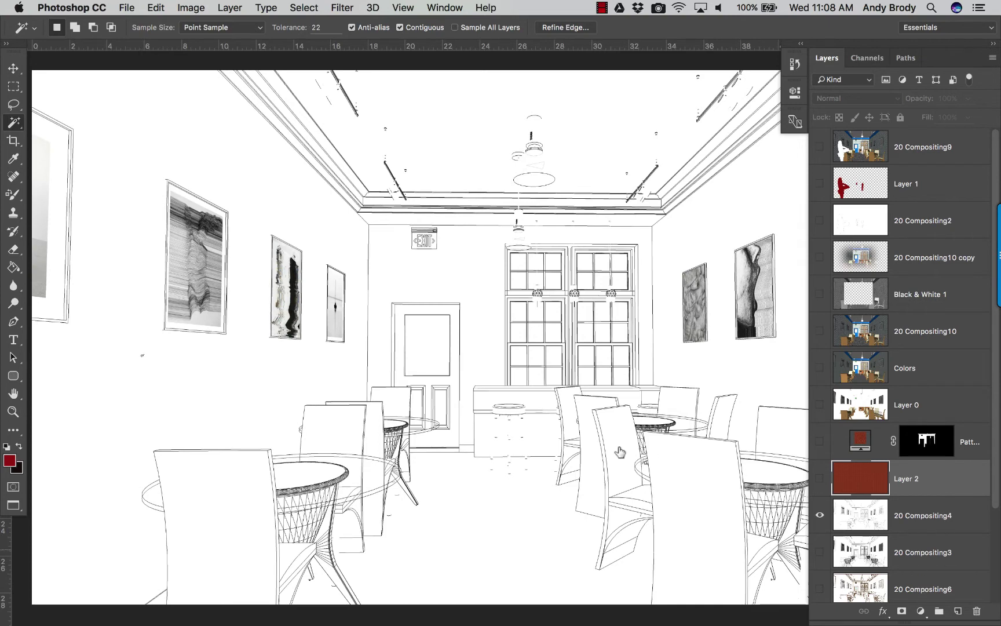
key(alt+bracketleft)
click(116, 403)
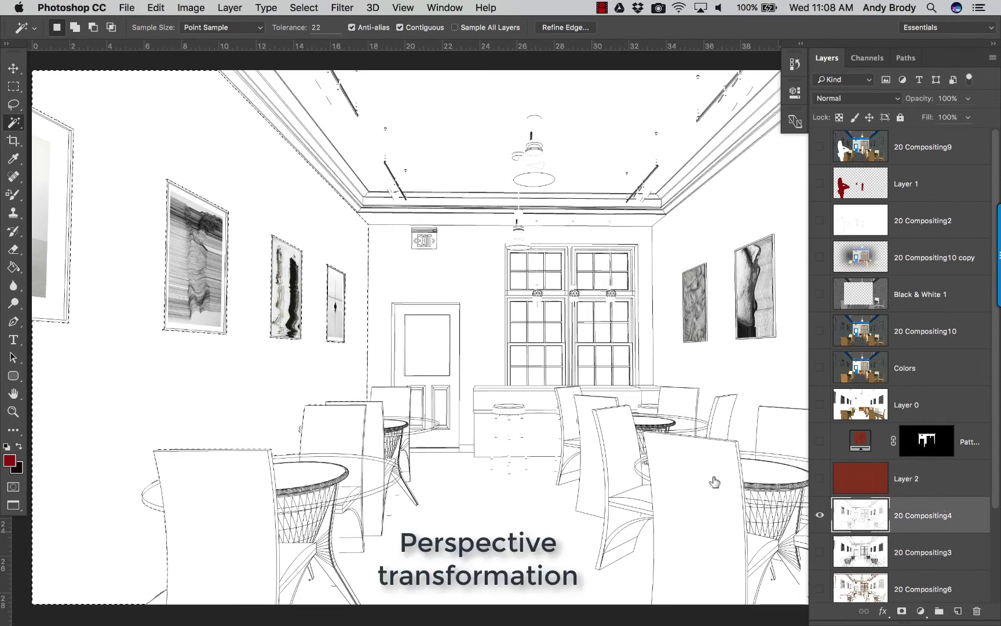
click(818, 478)
click(868, 483)
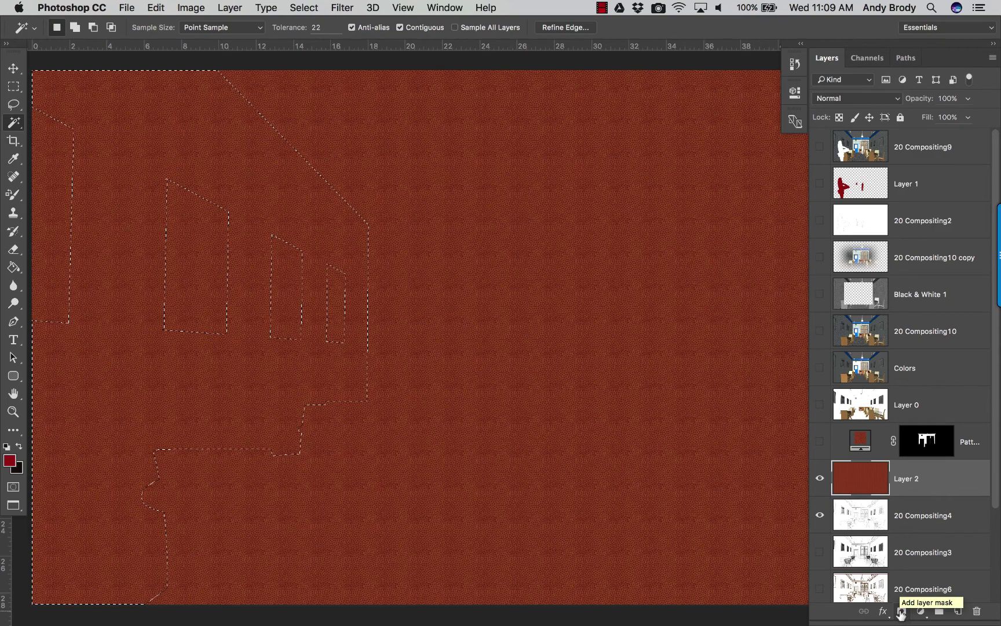
click(900, 613)
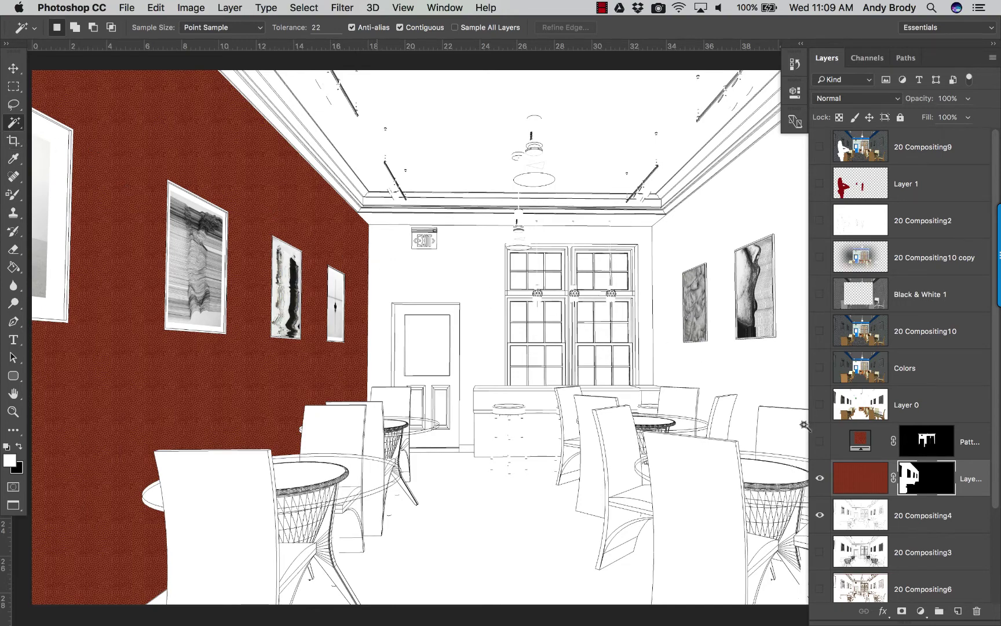
Select all of Layer 2's pattern content with the Move tool, zoomed out to the whole image
click(871, 474)
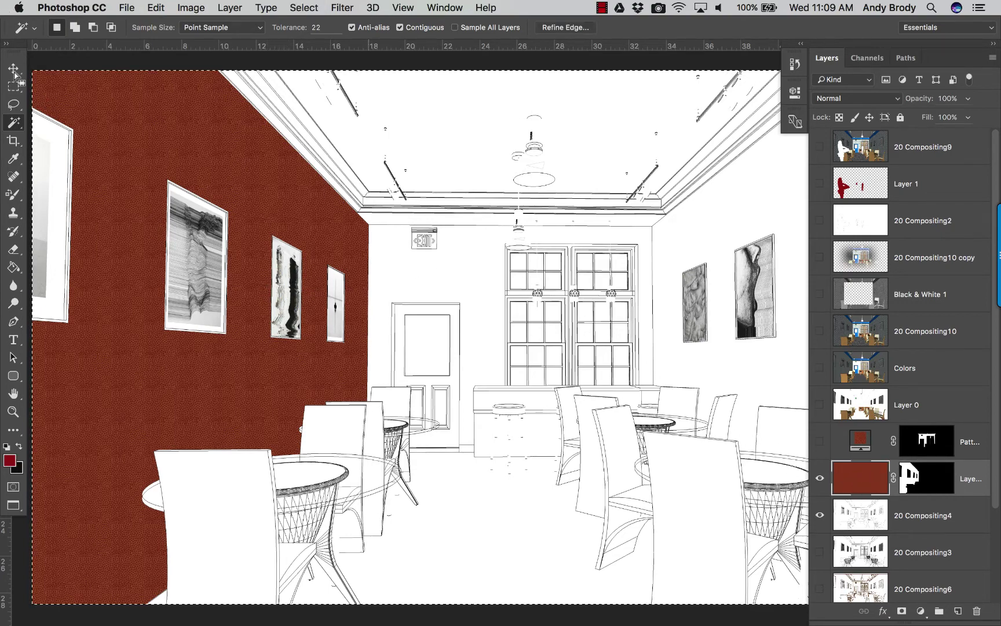
key(super+a)
key(v)
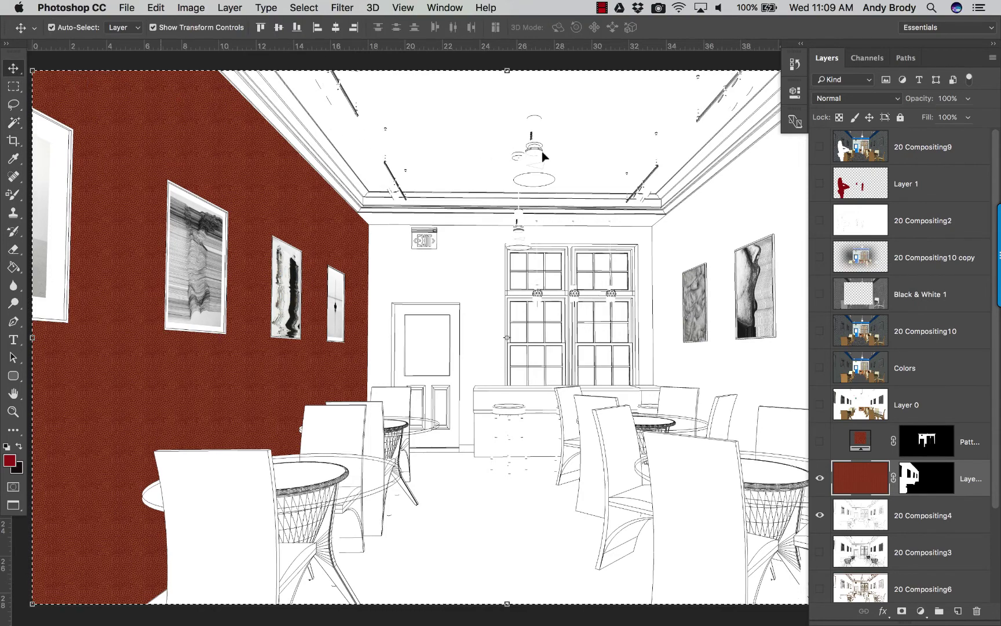
key(super)
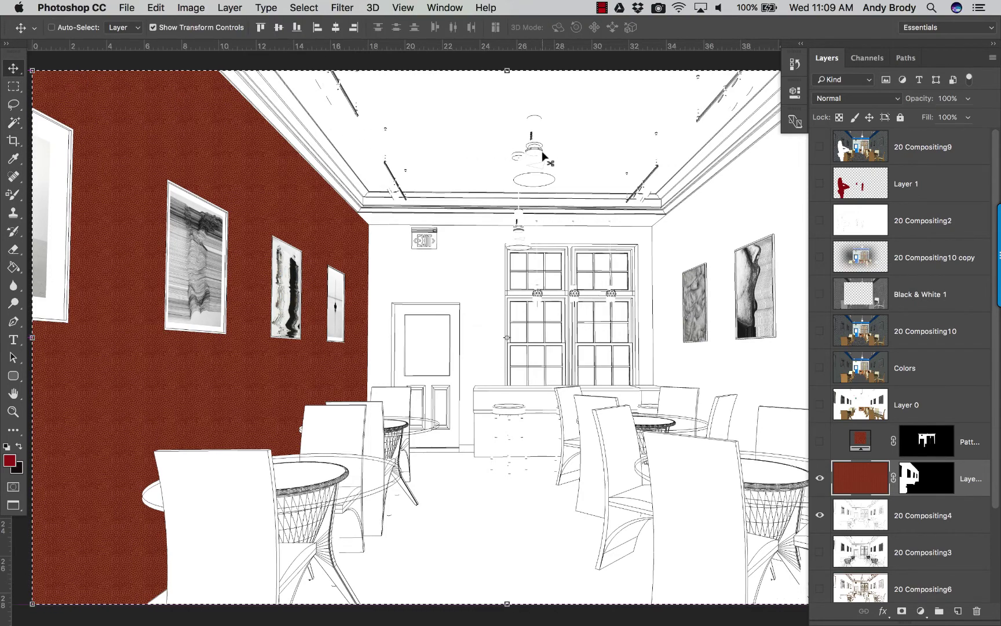
key(super+minus)
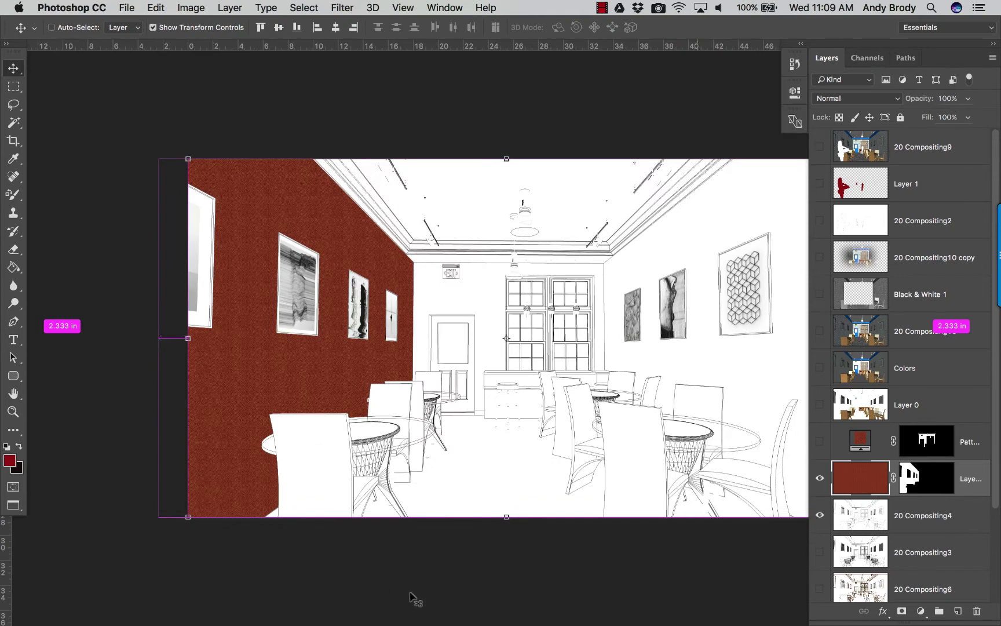
key(super+minus)
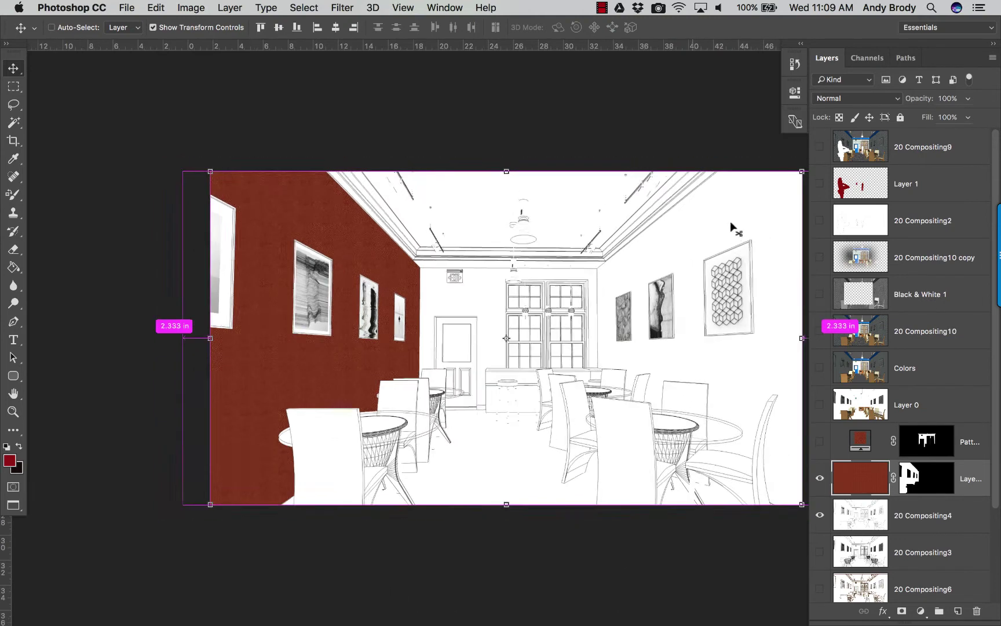
key(super+minus)
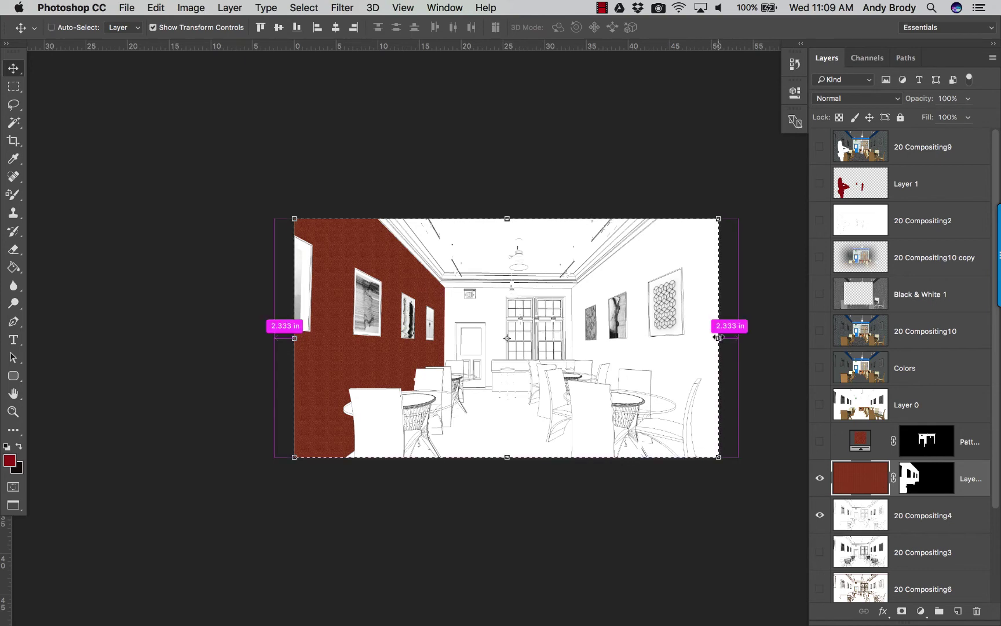
Free-transform the pattern, pulling its right side in to about 36% width
key(super+t)
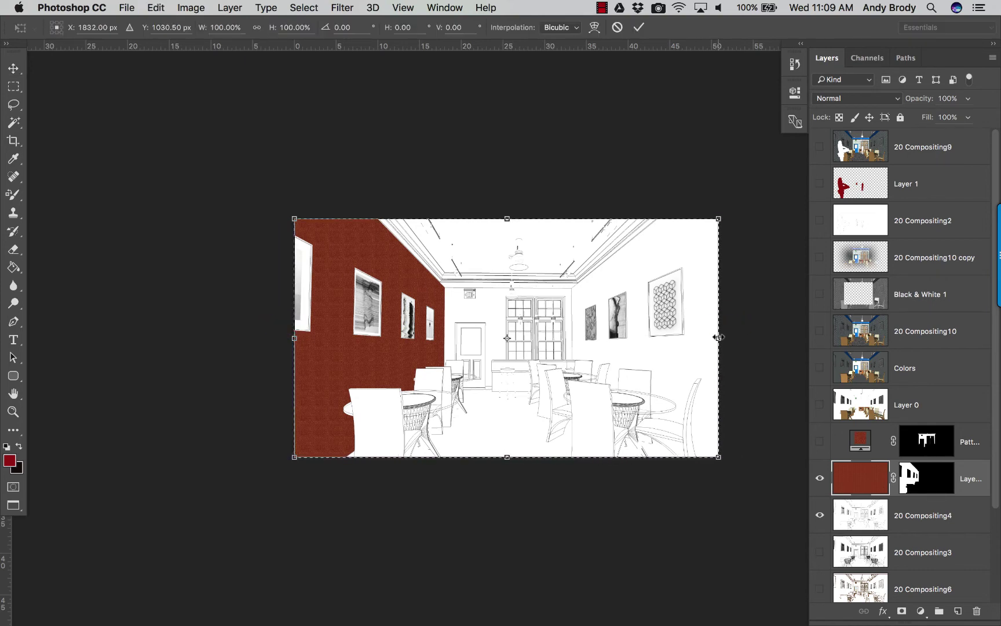
drag(596, 348, 444, 329)
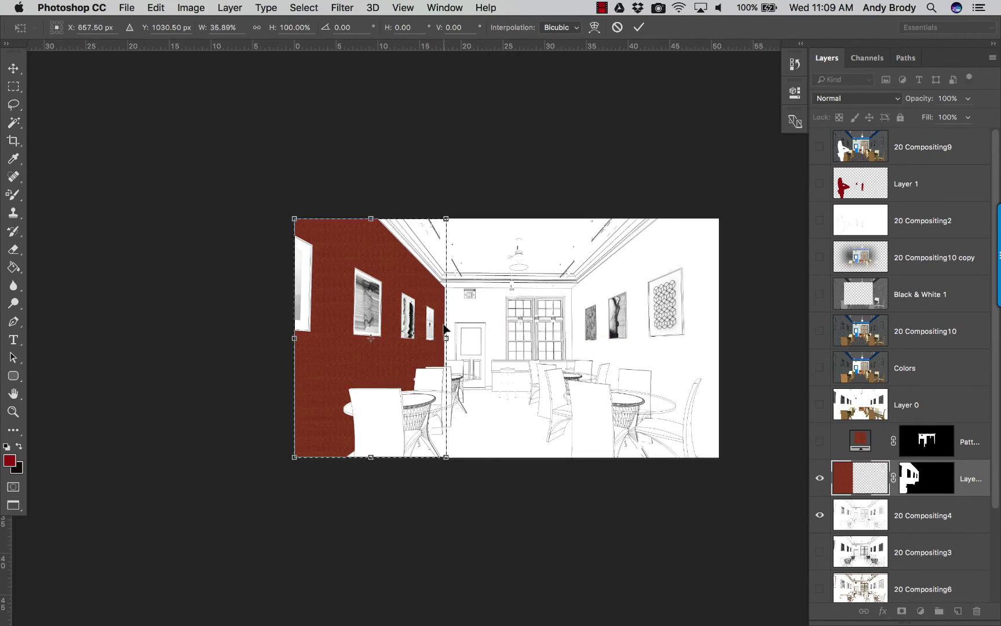
key(super+equal)
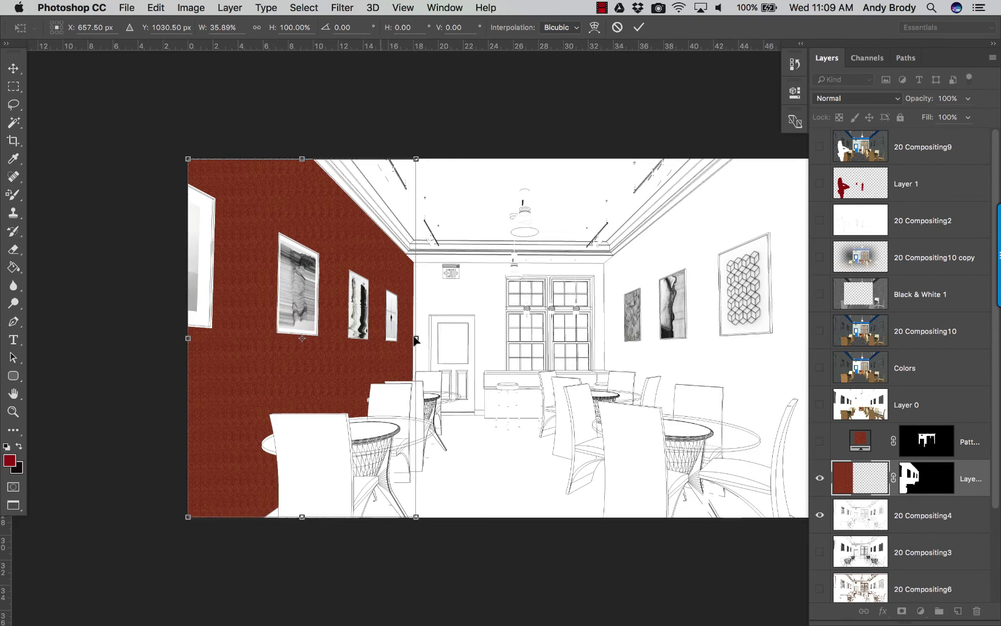
mouse_move(416, 338)
mouse_down()
mouse_move(481, 339)
mouse_move(416, 338)
mouse_up()
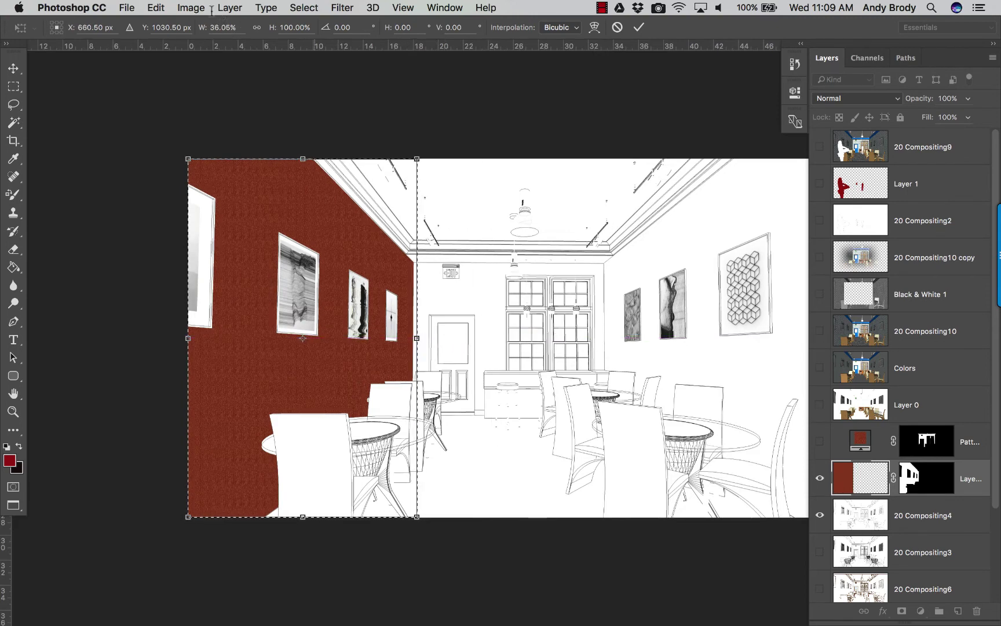
Apply a Perspective transform, flaring the pattern's corners outward to fit the angled left wall
click(191, 7)
mouse_move(156, 8)
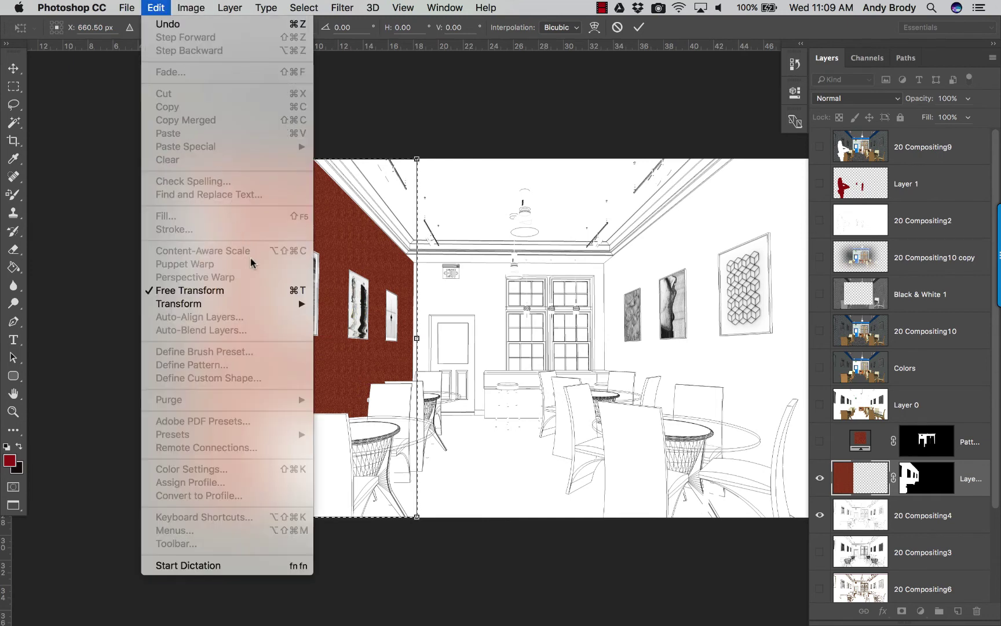
mouse_move(259, 304)
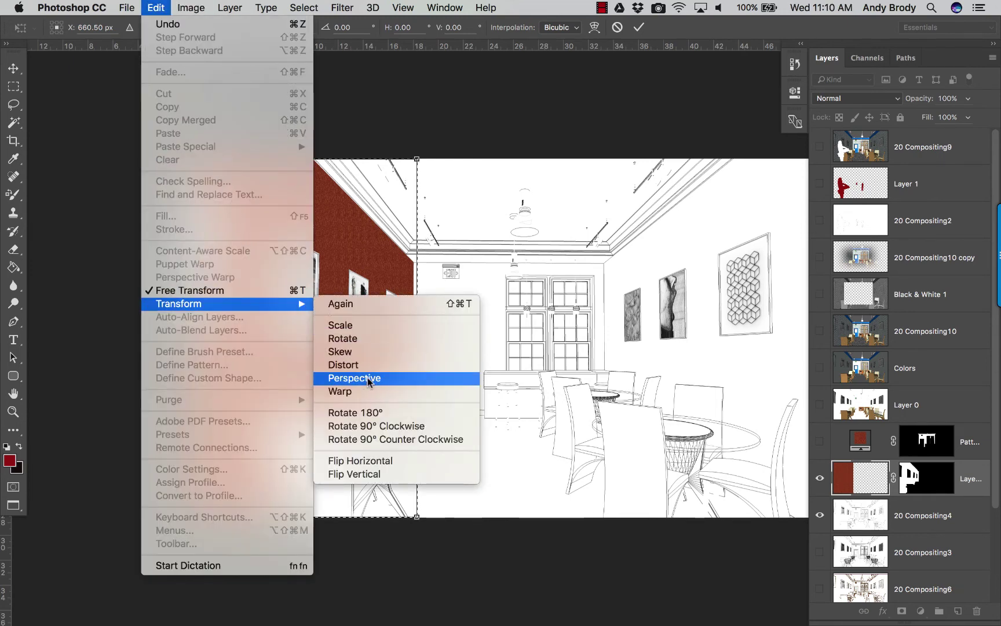
click(417, 174)
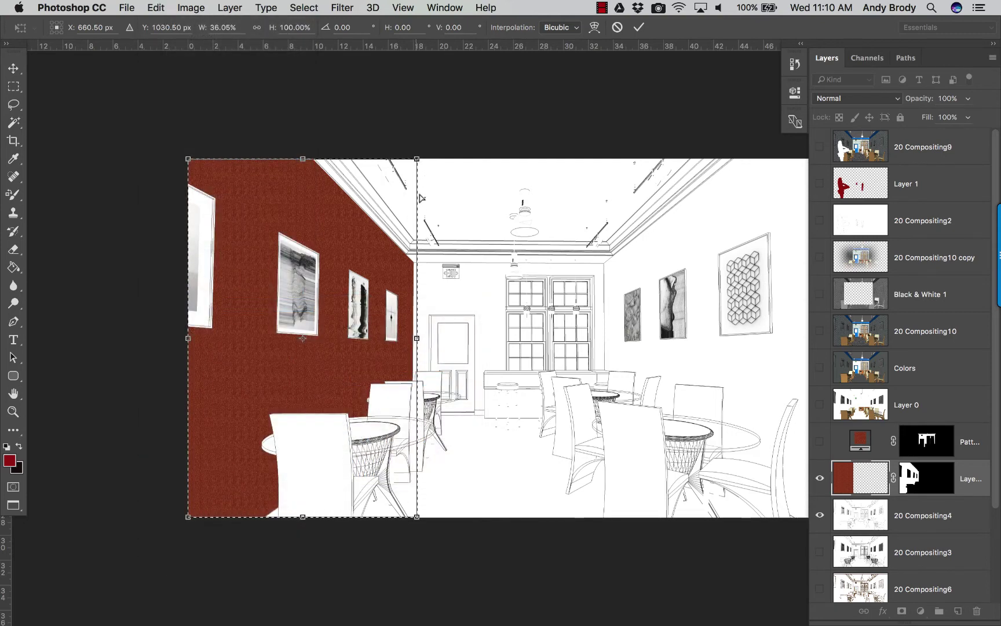
drag(417, 196, 321, 45)
drag(189, 67, 189, 111)
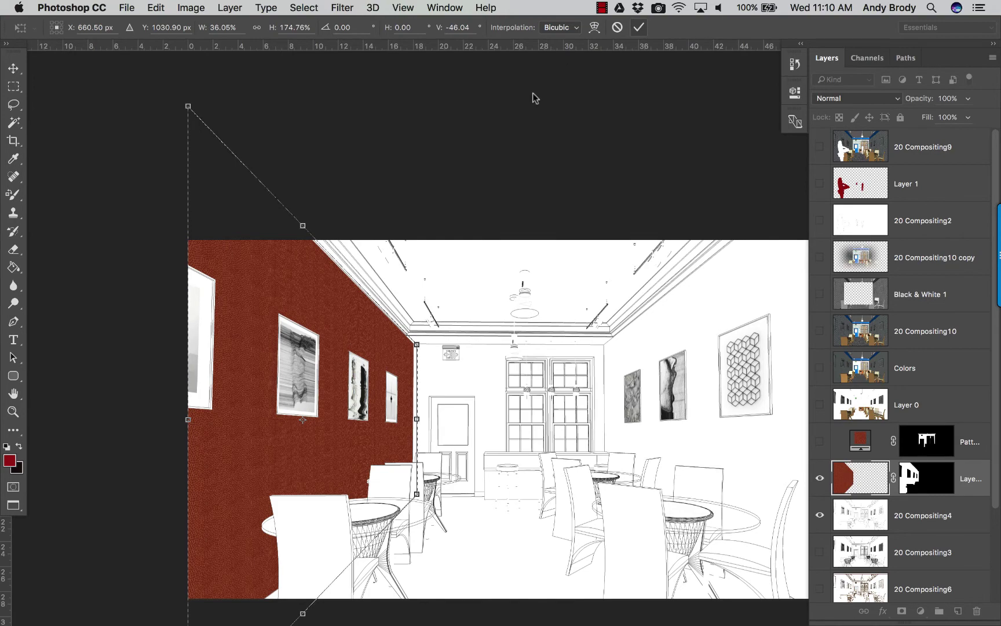
key(Return)
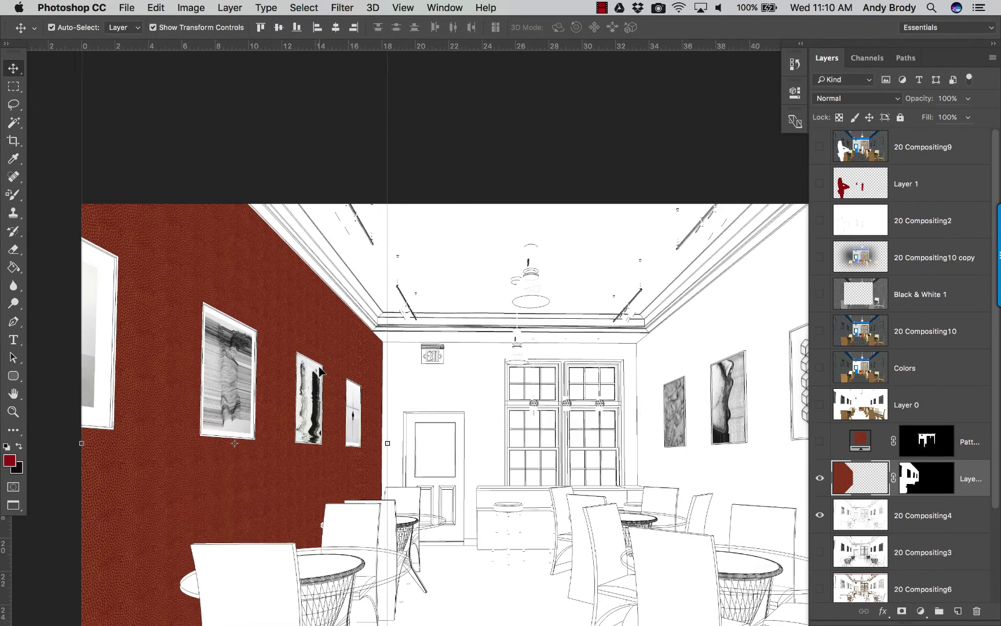
scroll(367, 391, down, 4)
scroll(309, 383, up, 2)
scroll(308, 382, up, 1)
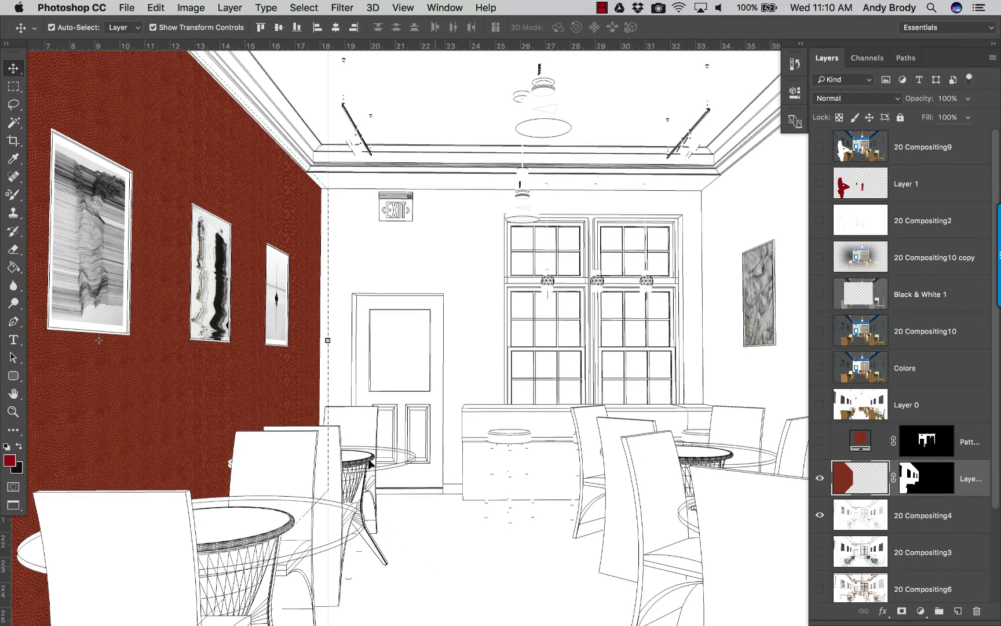
key(super+minus)
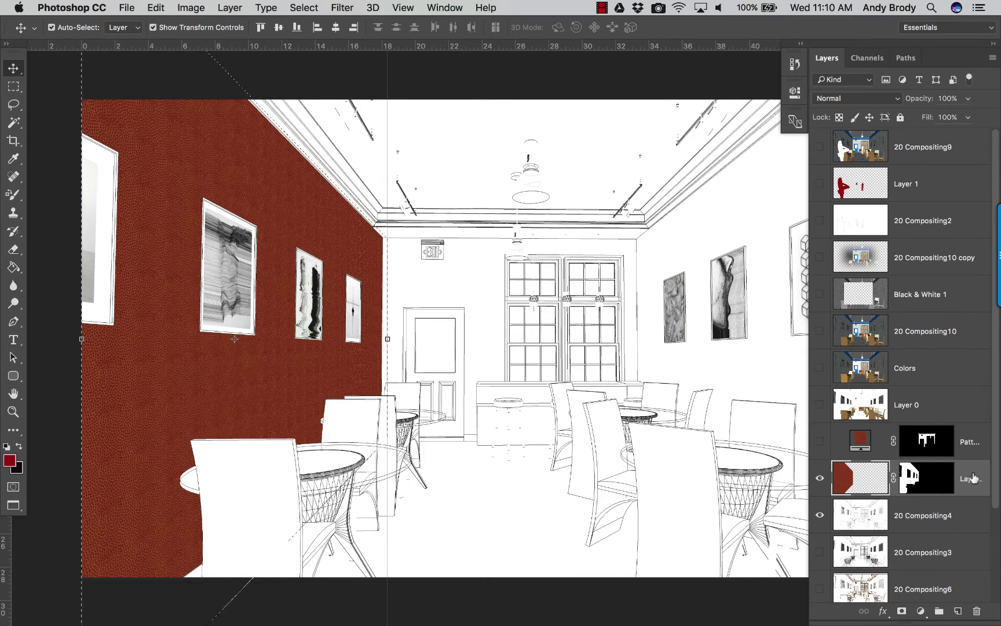
Show the back-wall Pattern Fill layer again, keeping its opacity at 100%
click(927, 519)
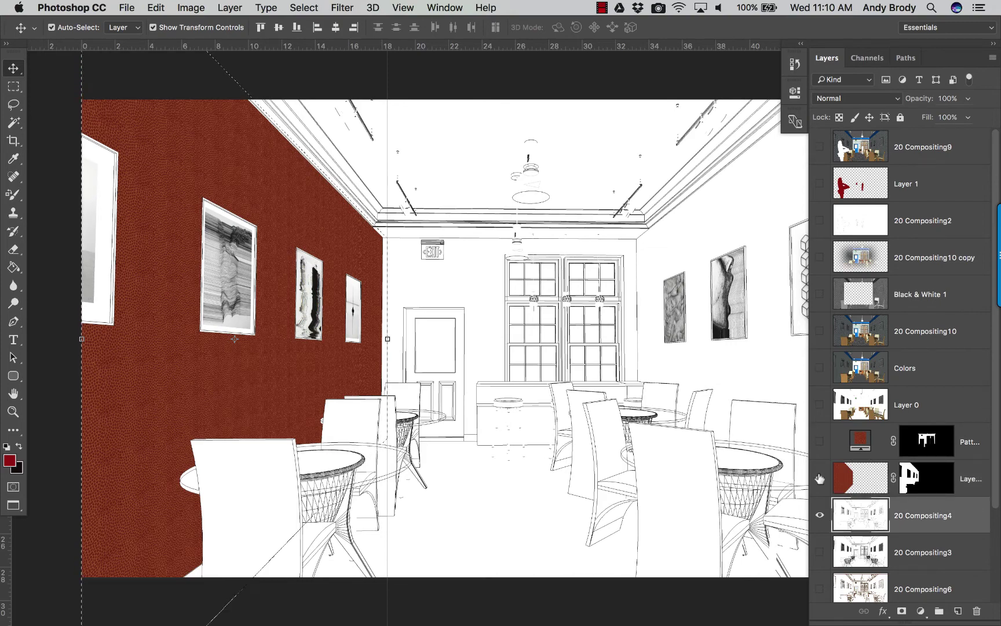
click(851, 479)
click(821, 442)
click(821, 441)
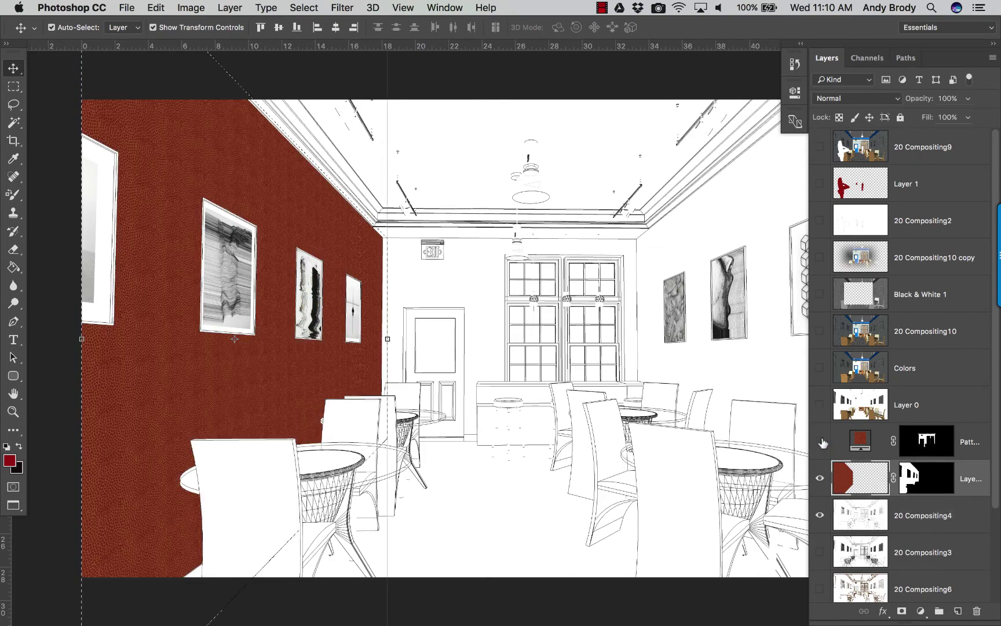
click(821, 441)
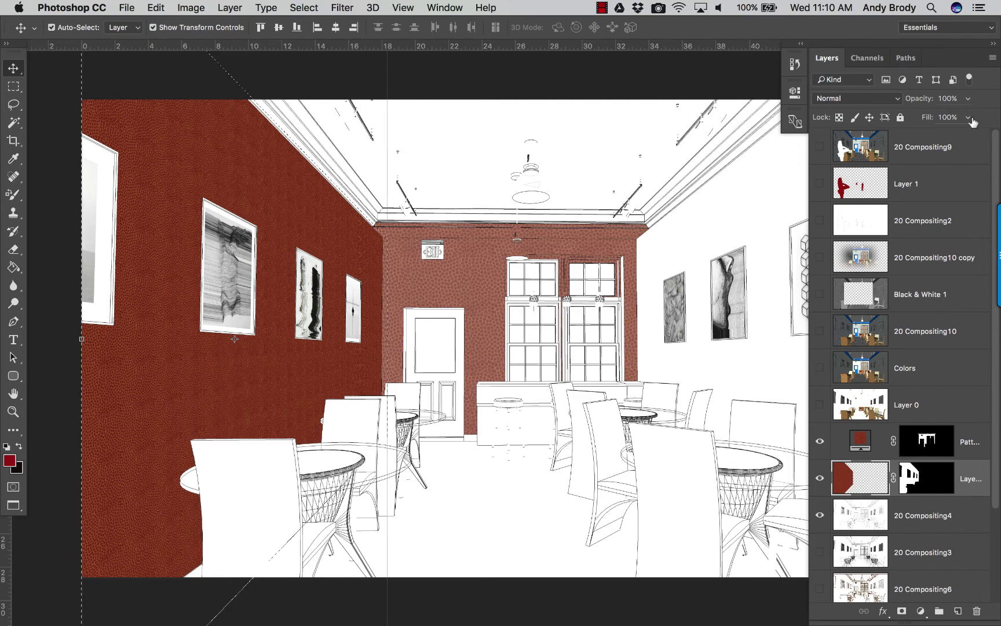
click(968, 98)
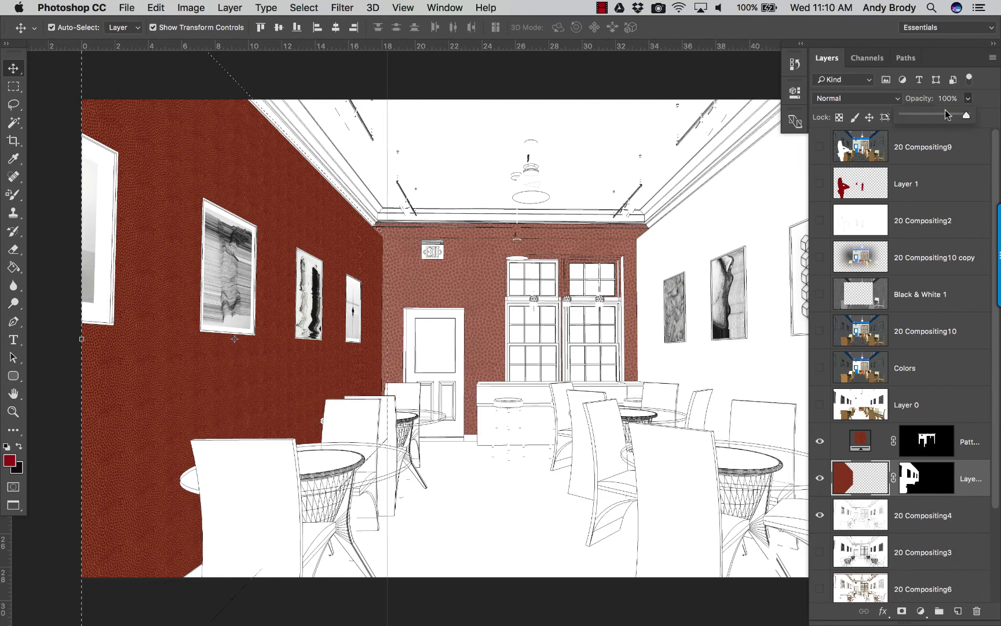
drag(947, 114, 955, 114)
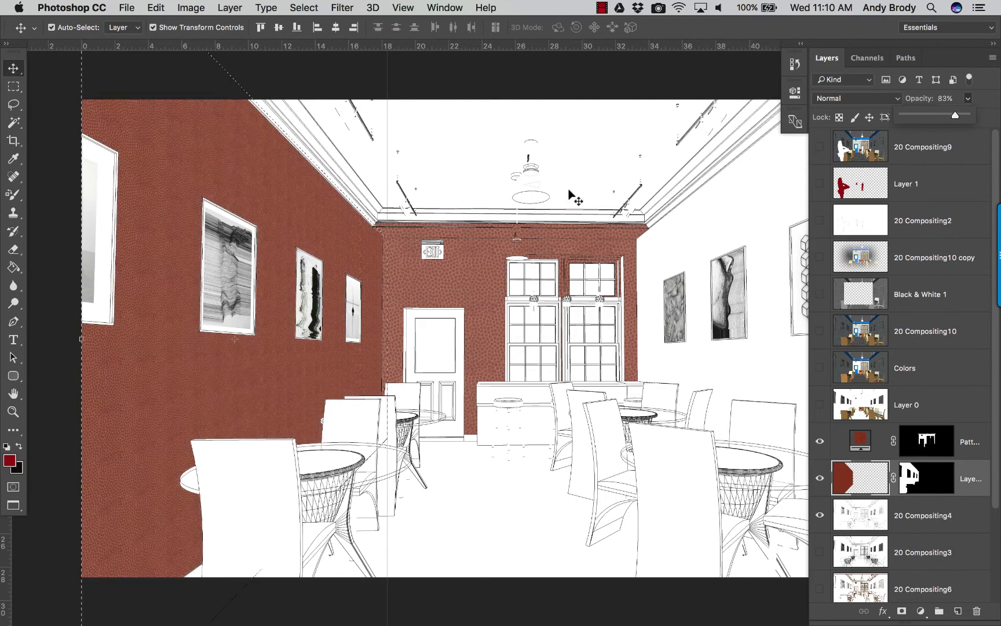
key(Escape)
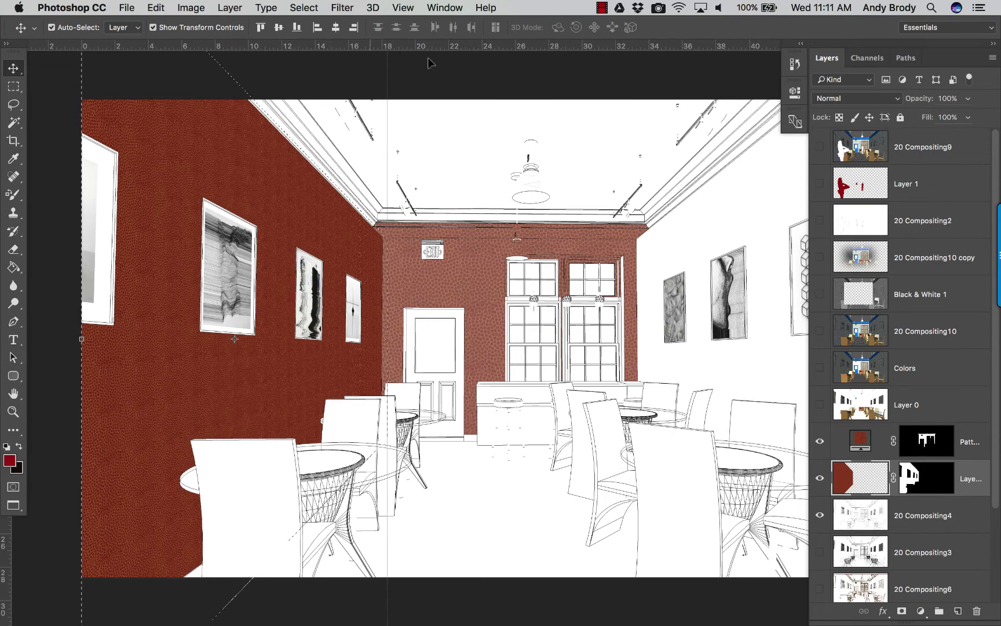
Open the Filter > Render submenu, pointing at Lighting Effects
click(342, 7)
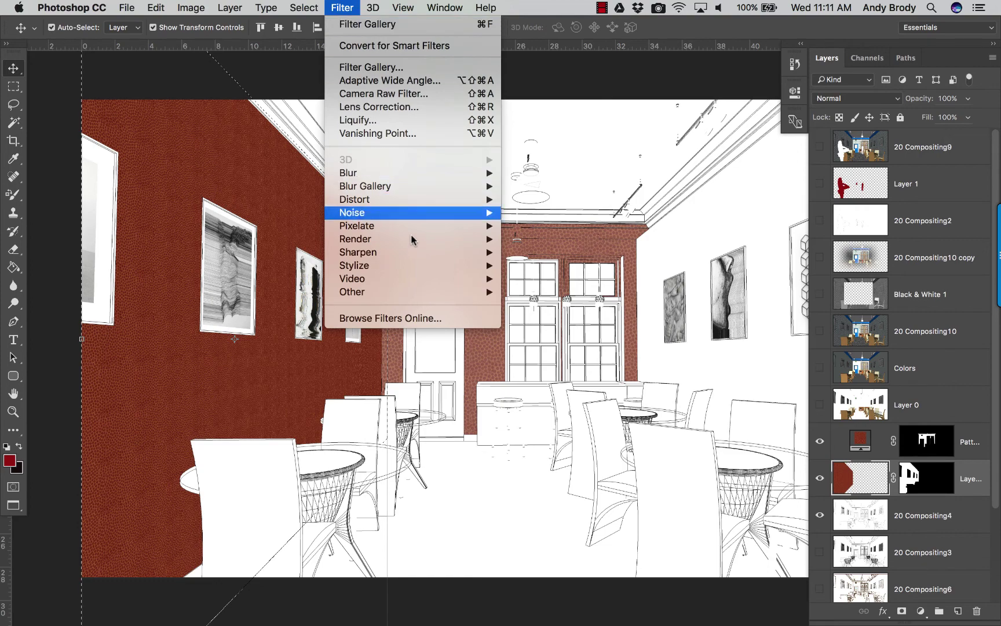
mouse_move(412, 240)
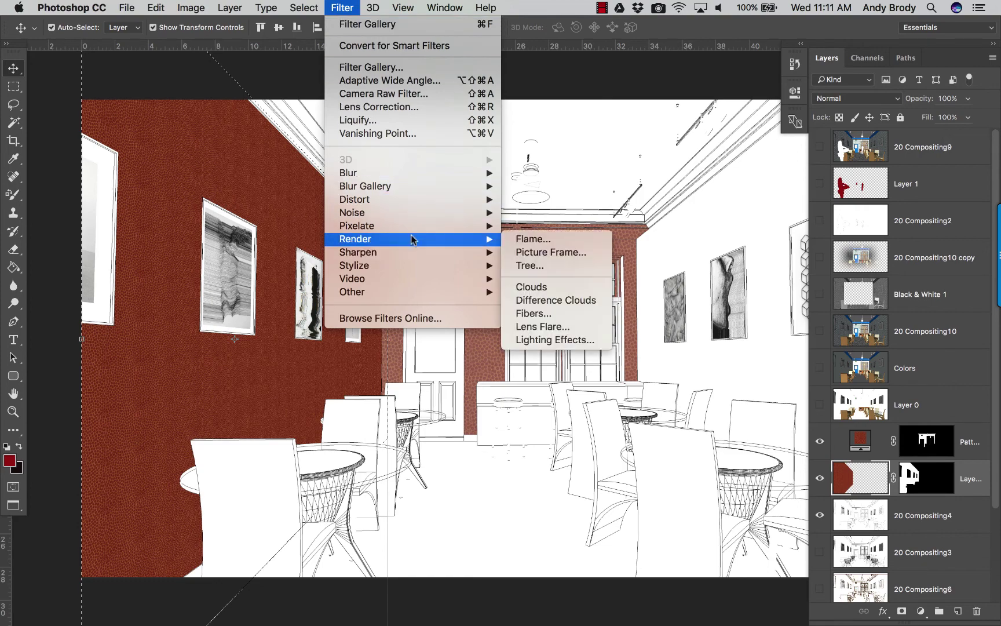
Open Lighting Effects and cycle the light type through Point and Infinite back to Spot
click(561, 342)
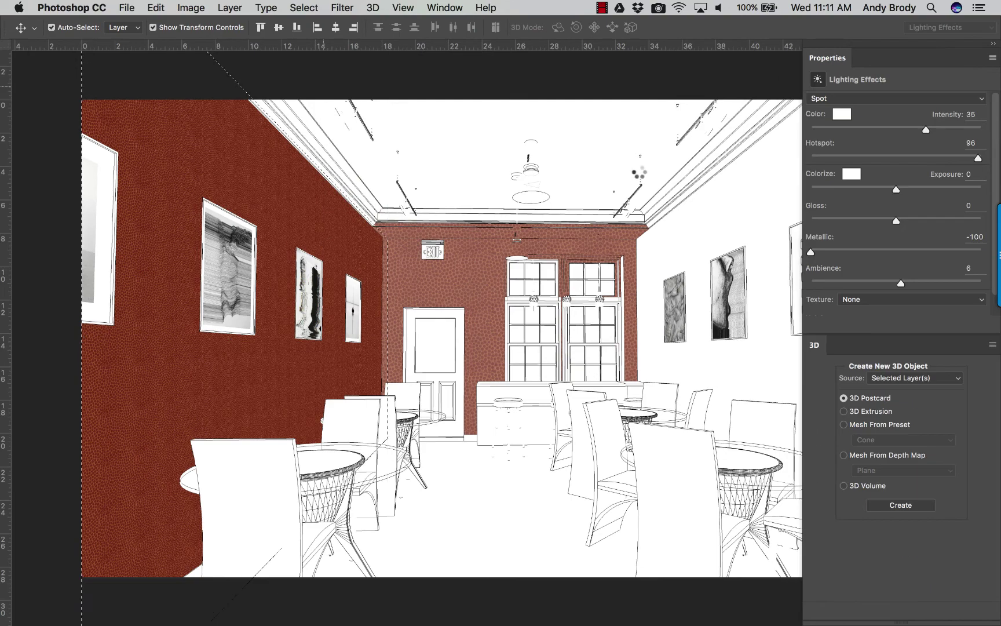
mouse_move(197, 380)
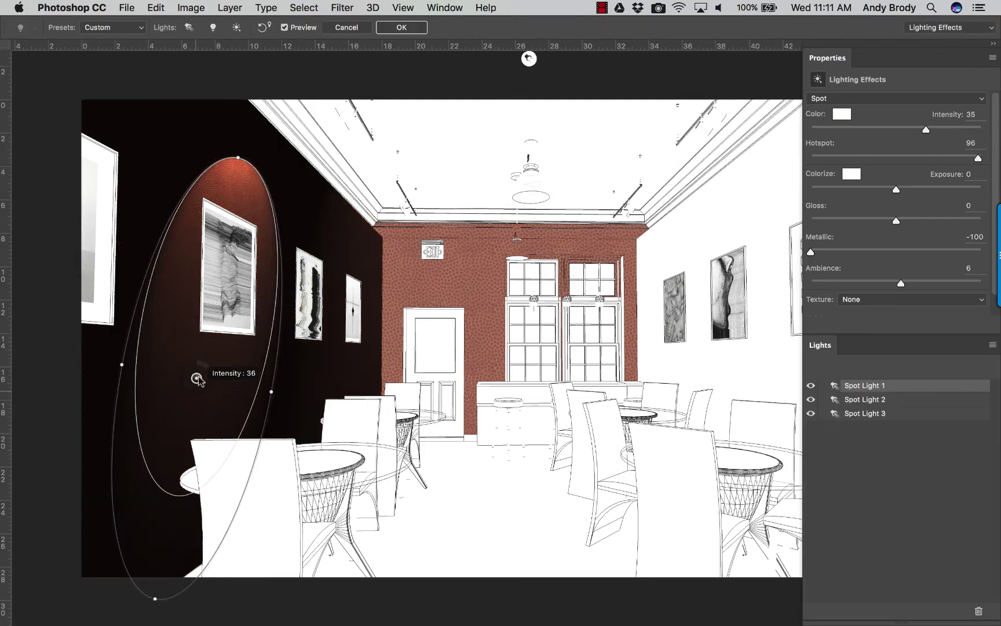
mouse_move(197, 378)
mouse_down()
mouse_move(214, 367)
mouse_move(192, 376)
mouse_move(208, 388)
mouse_up()
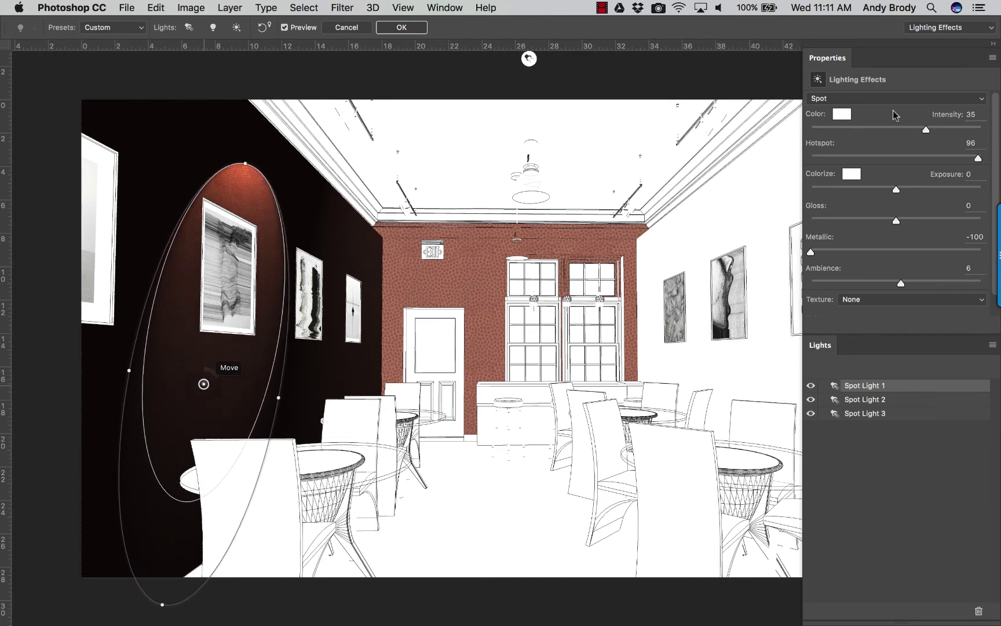
click(923, 100)
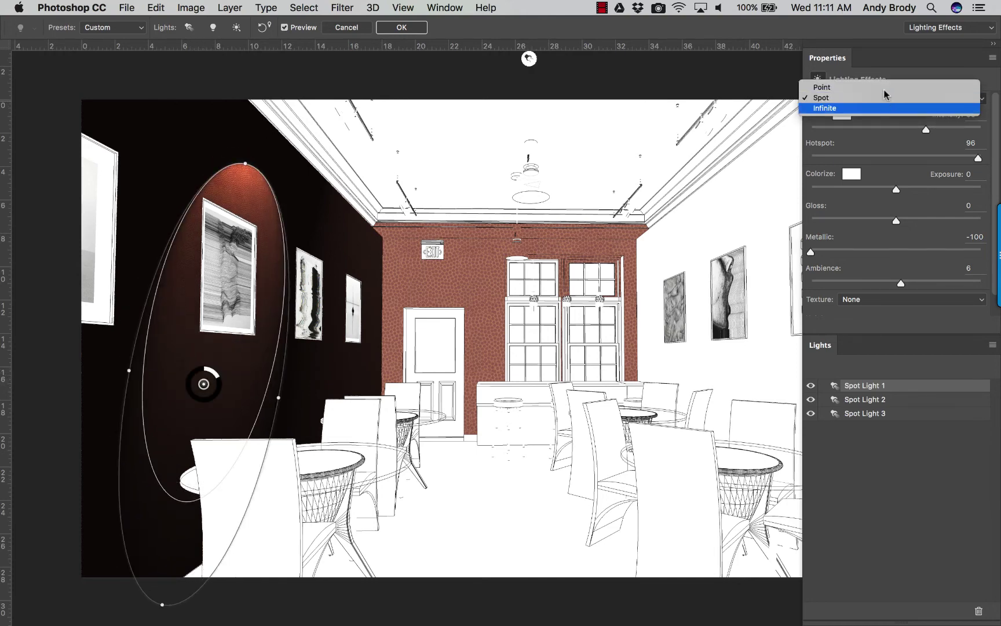
click(884, 89)
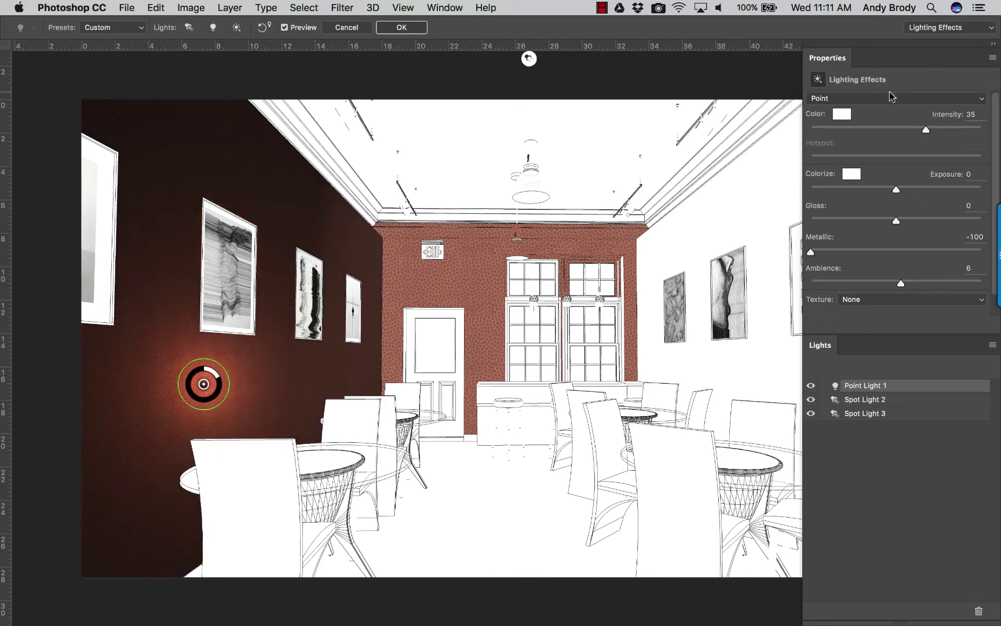
click(890, 100)
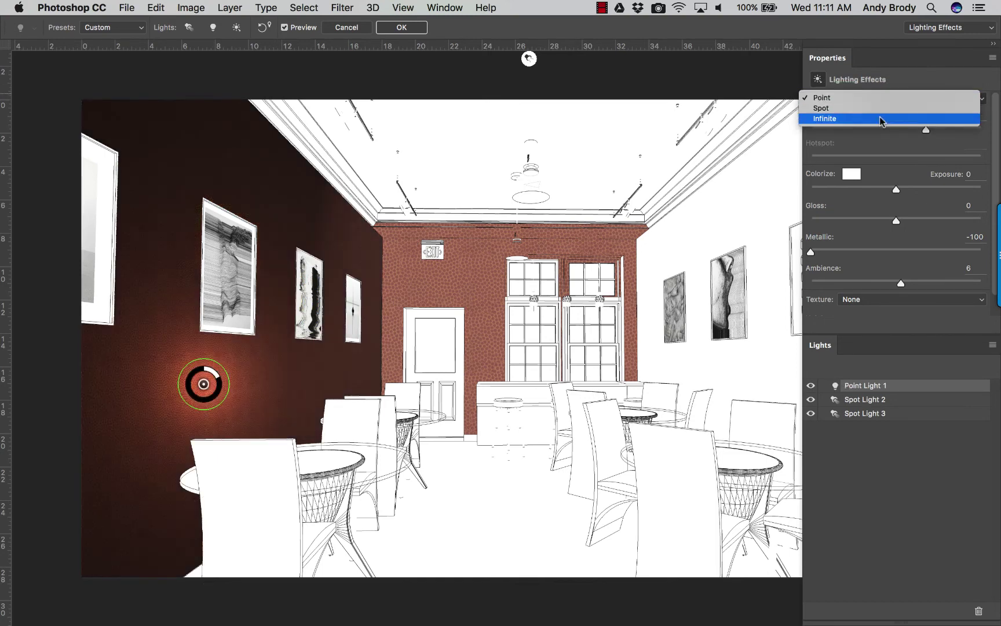
click(844, 116)
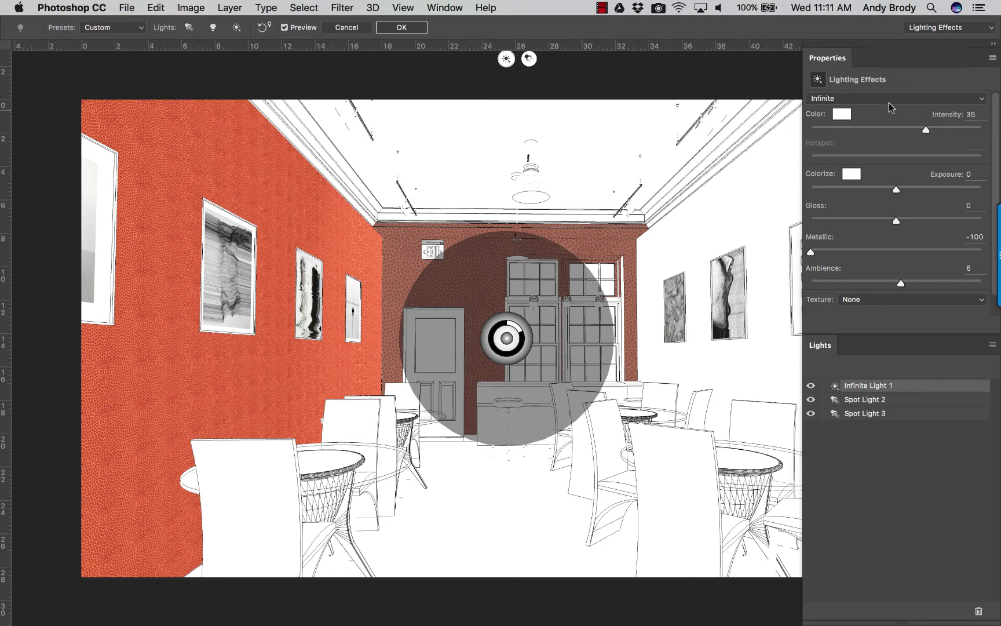
click(879, 97)
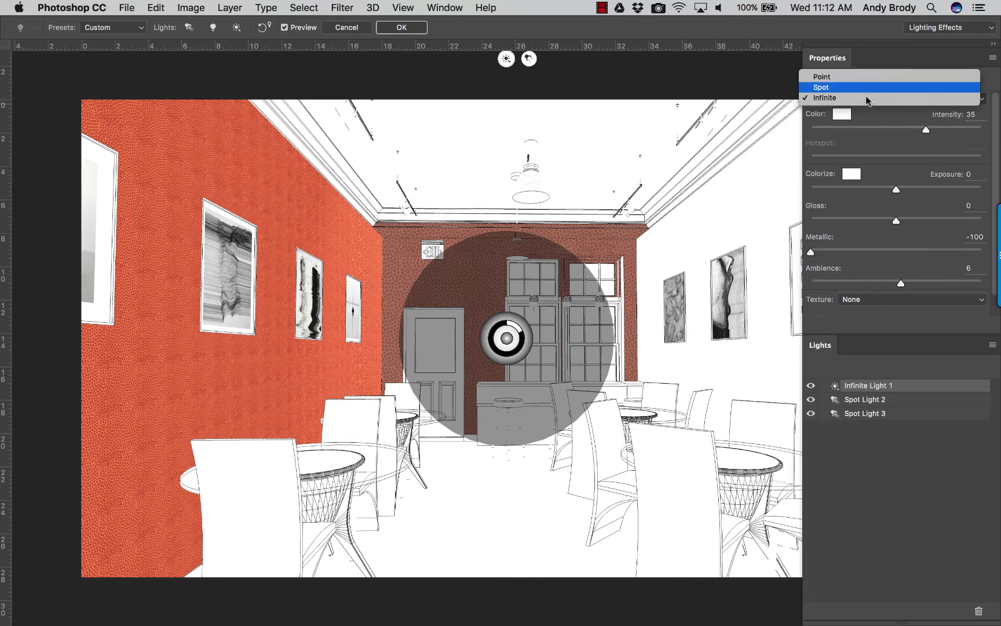
click(869, 87)
Drag and enlarge the spotlight's oval onto the large framed picture on the left wall
drag(504, 342, 329, 357)
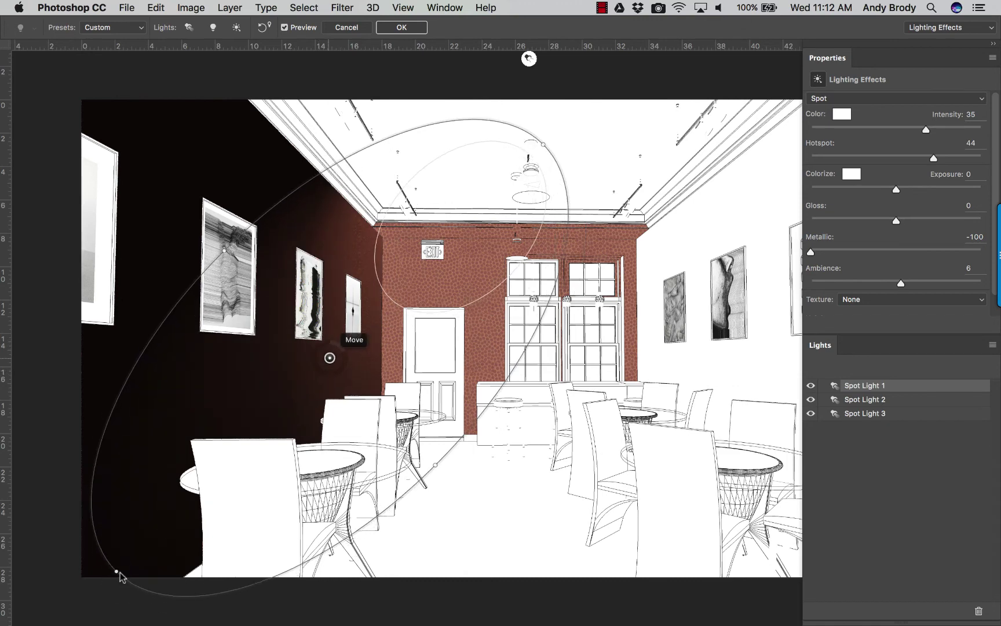
drag(118, 574, 145, 552)
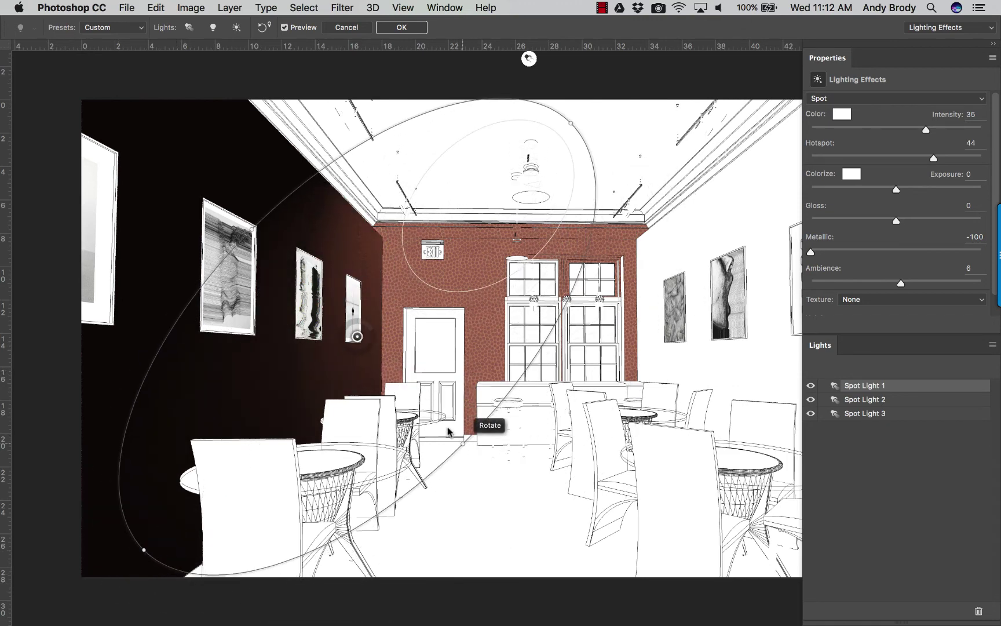
drag(439, 444, 183, 511)
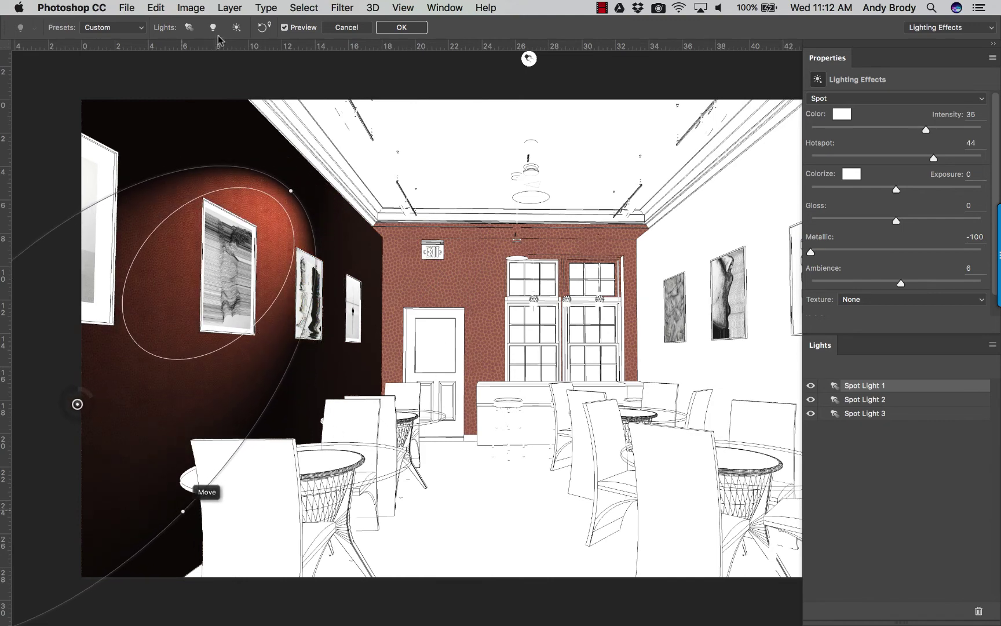
In Lighting Effects, raise the spotlight intensity to 39 and set ambience to 100
click(138, 27)
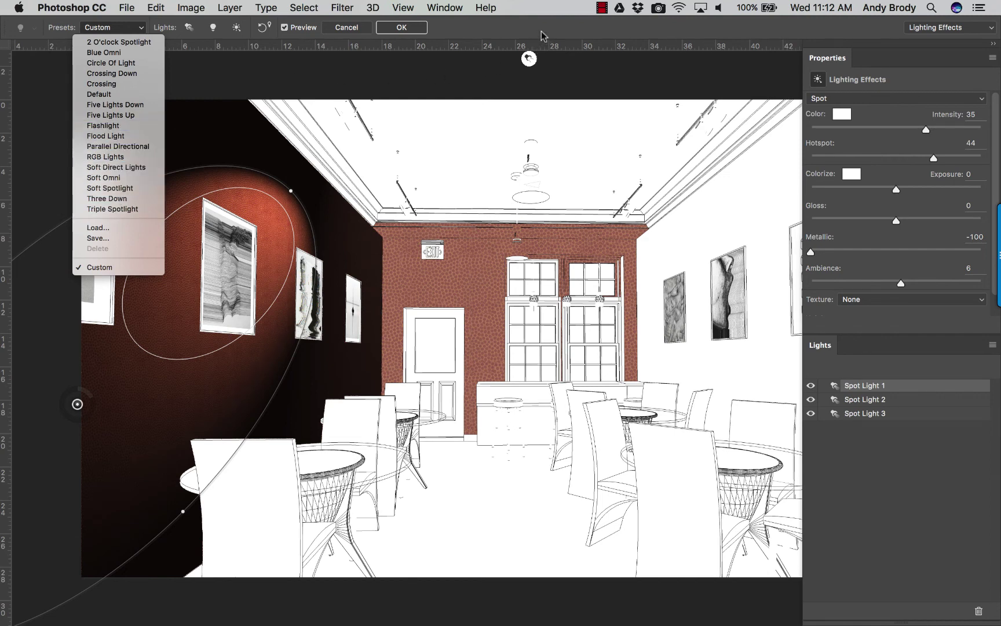
click(693, 60)
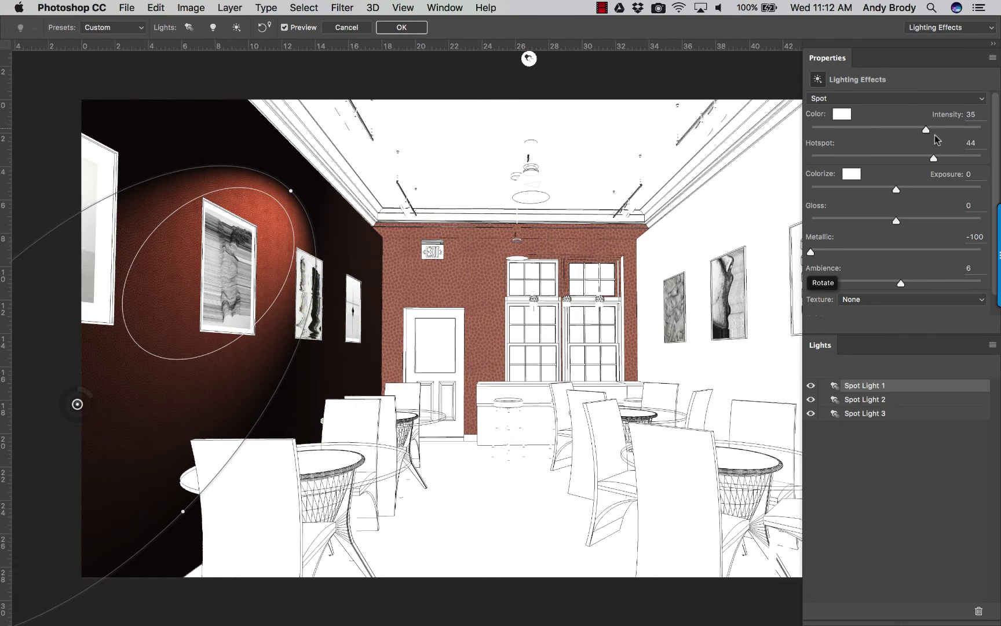
drag(921, 132, 936, 152)
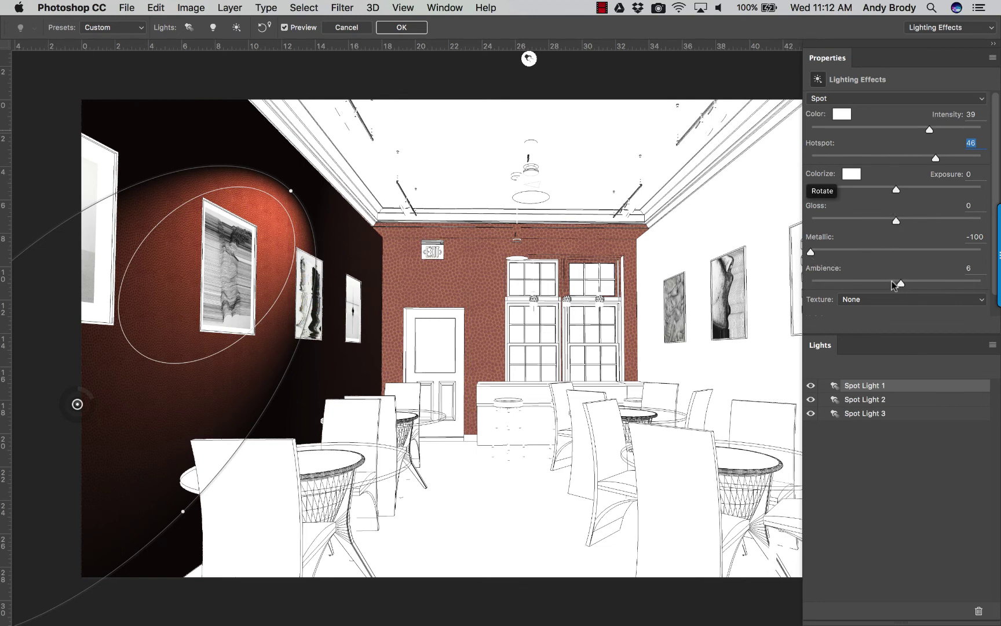
drag(901, 283, 981, 283)
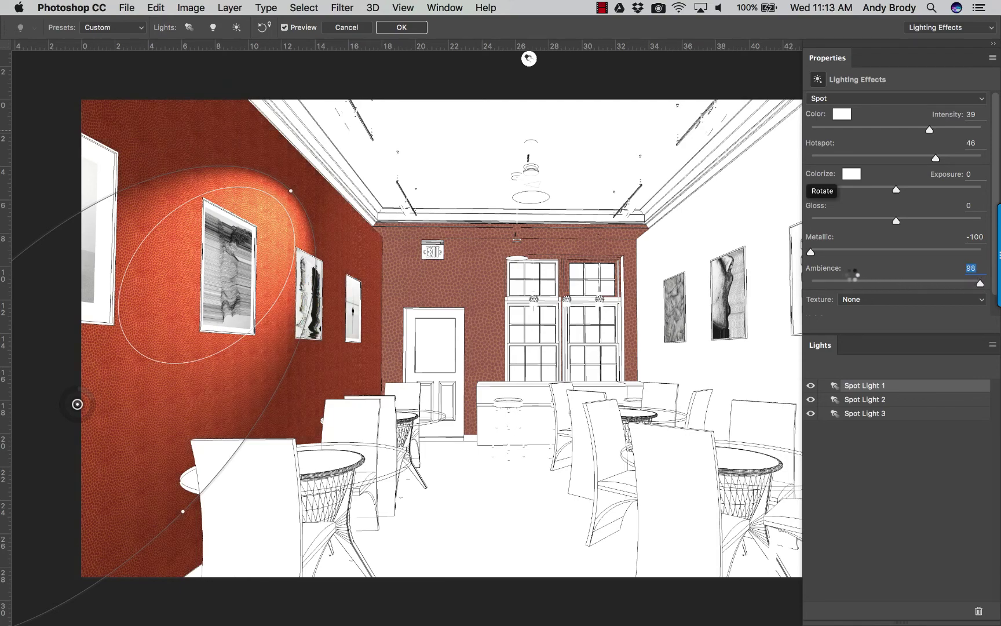
click(839, 282)
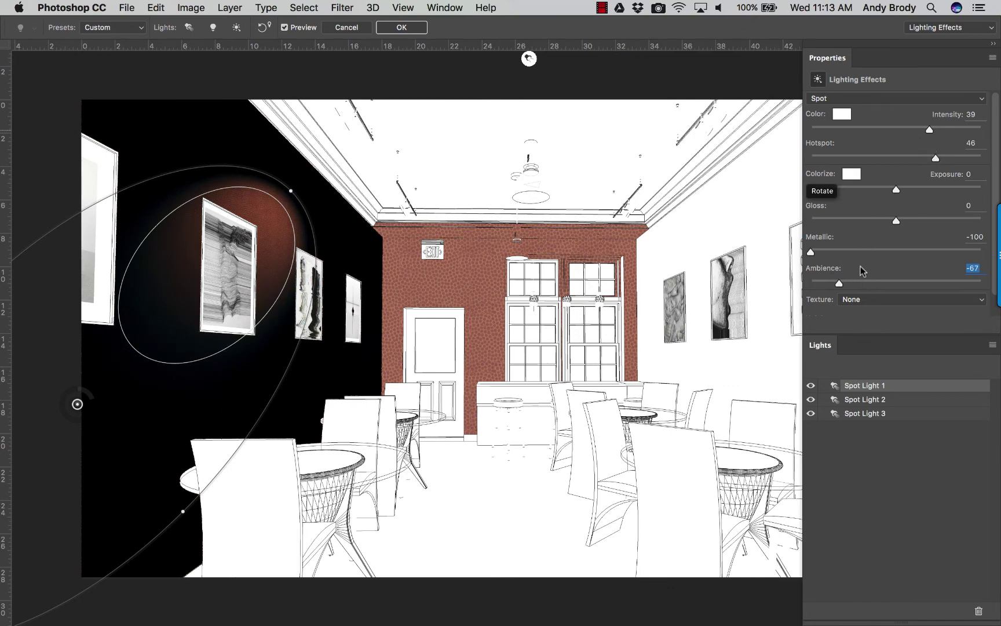
drag(961, 290, 997, 294)
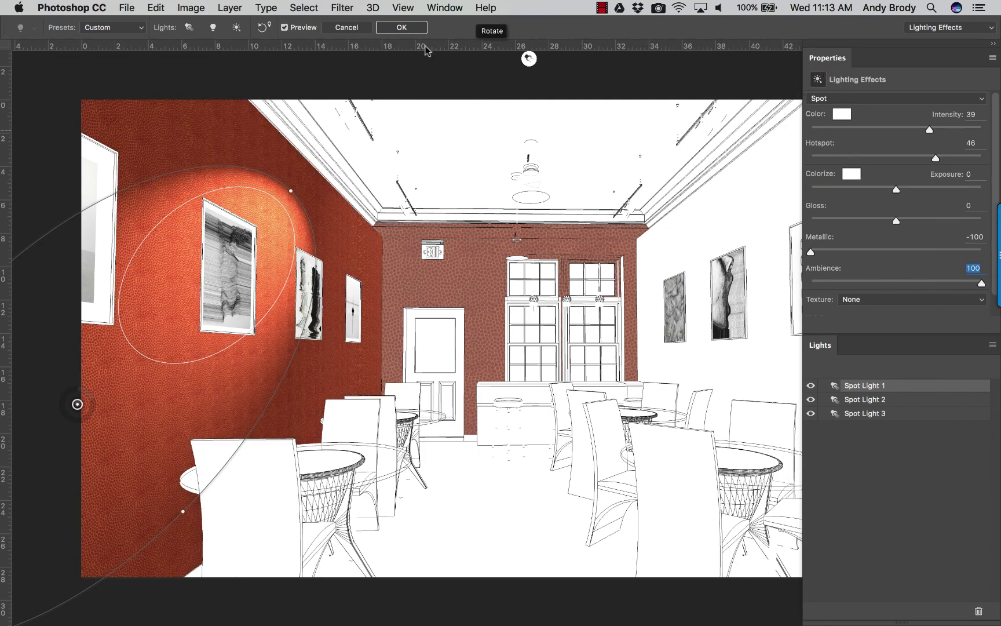
Apply the lighting and show the red silhouettes and the coloured room rendering layers
click(401, 27)
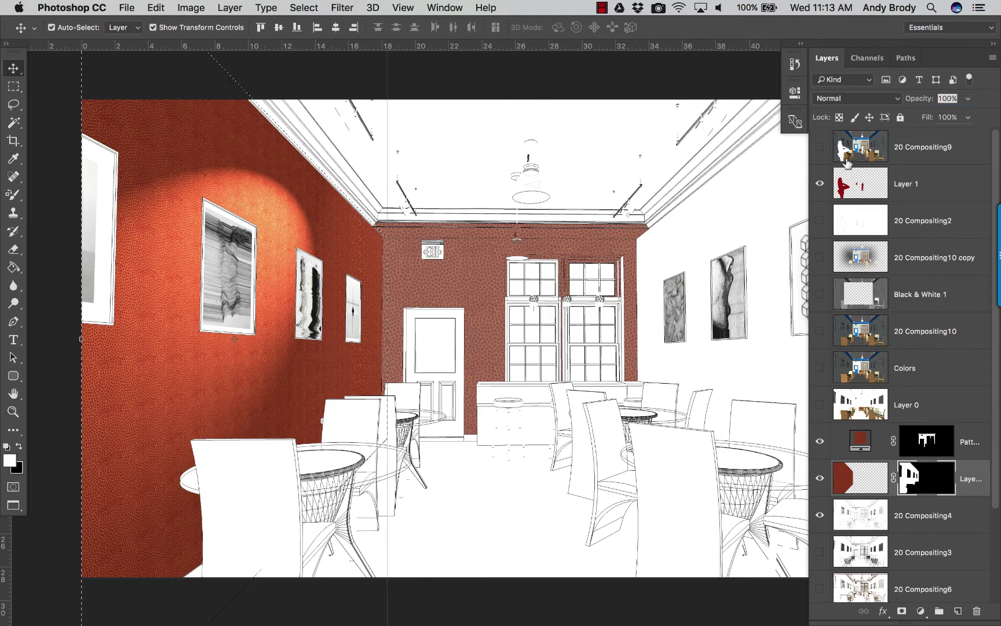
click(819, 183)
scroll(909, 191, down, 2)
scroll(858, 168, up, 2)
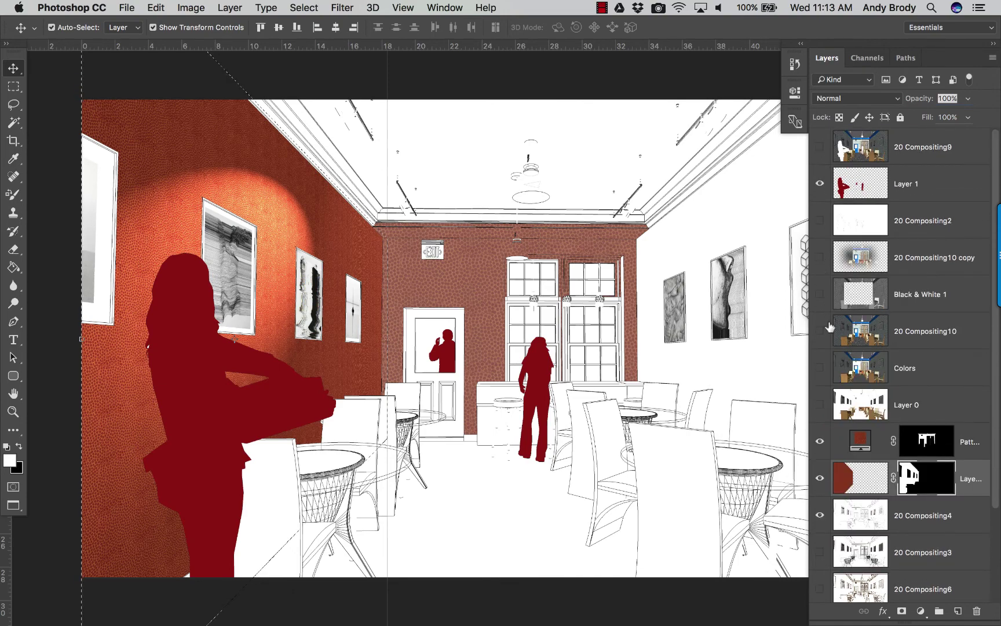
click(819, 257)
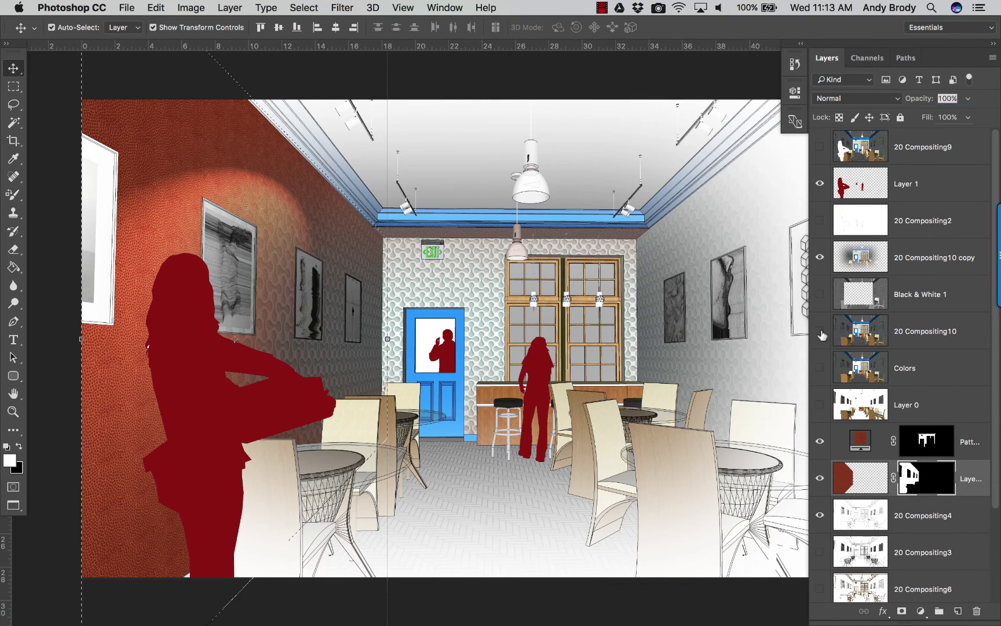
Keep 20 Compositing10 hidden, hide the red patterned wall layers, and deselect
click(820, 331)
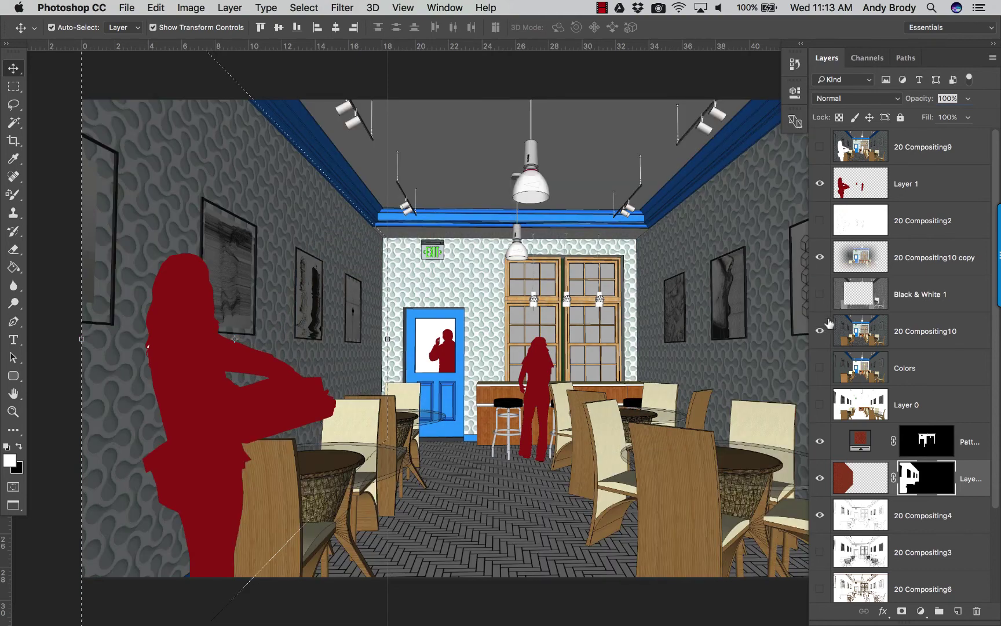
click(821, 328)
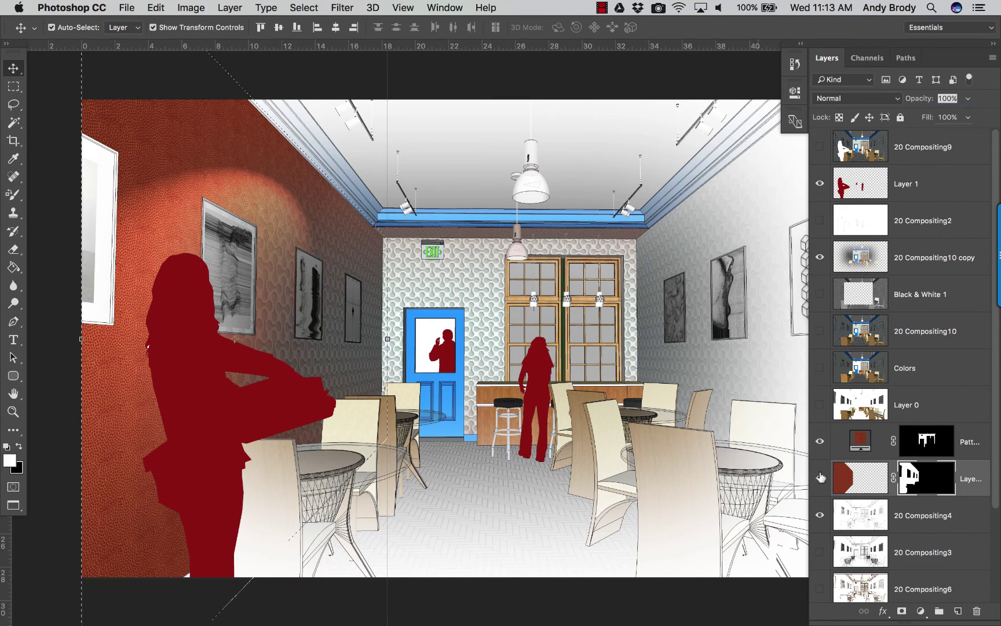
drag(819, 439, 820, 478)
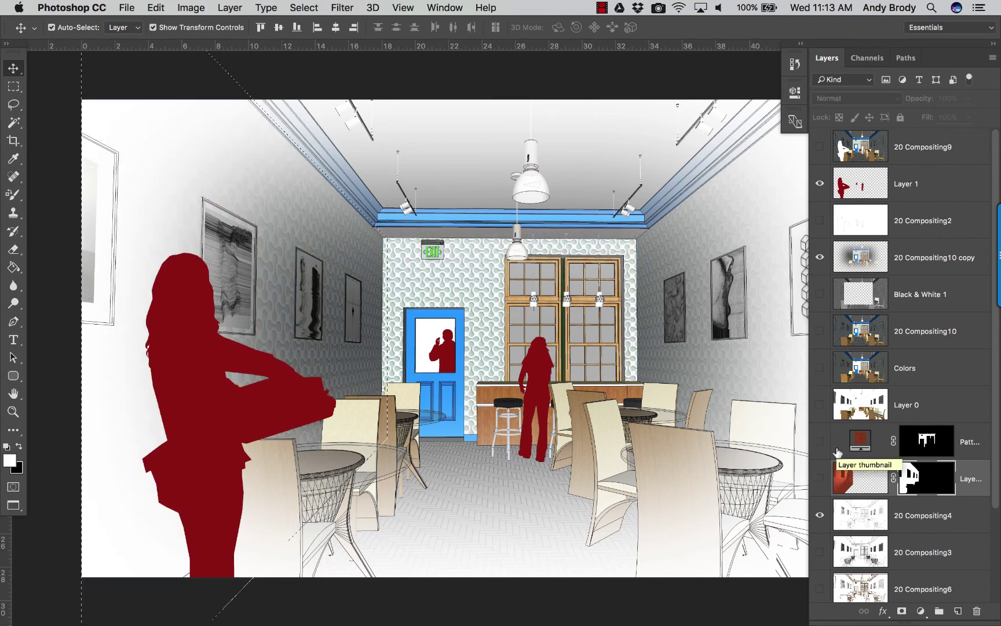
key(super+d)
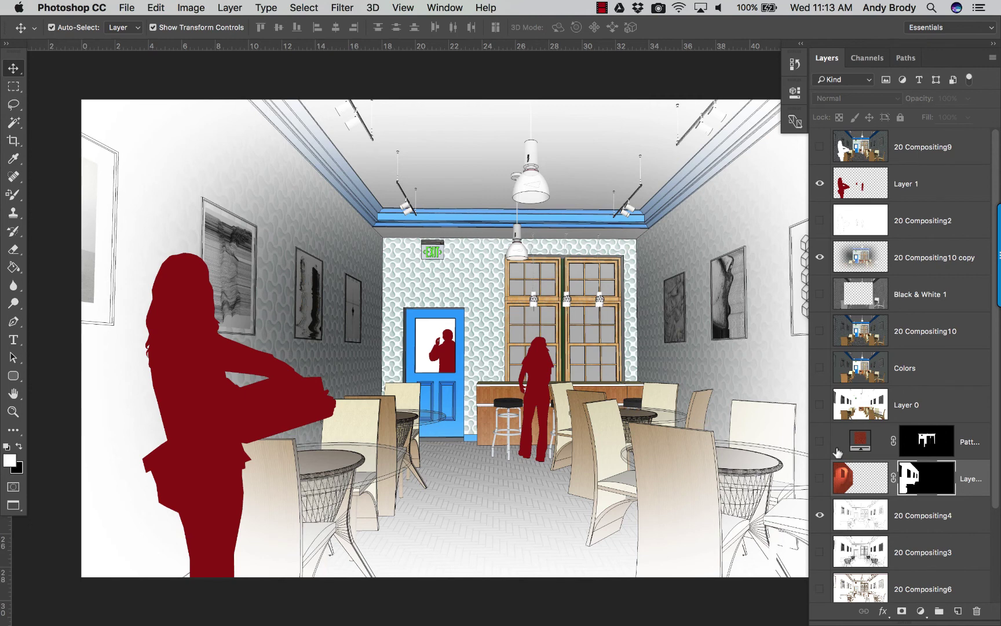
In Image Size, turn off Resample and set resolution to 200 Pixels/Inch, giving 18.32-inch width
click(190, 8)
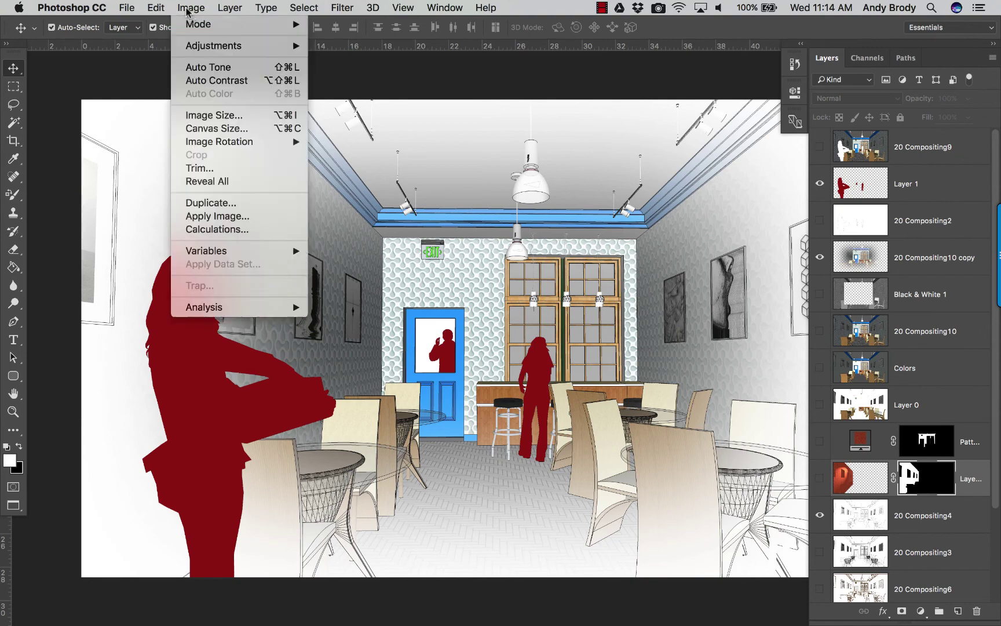
click(227, 116)
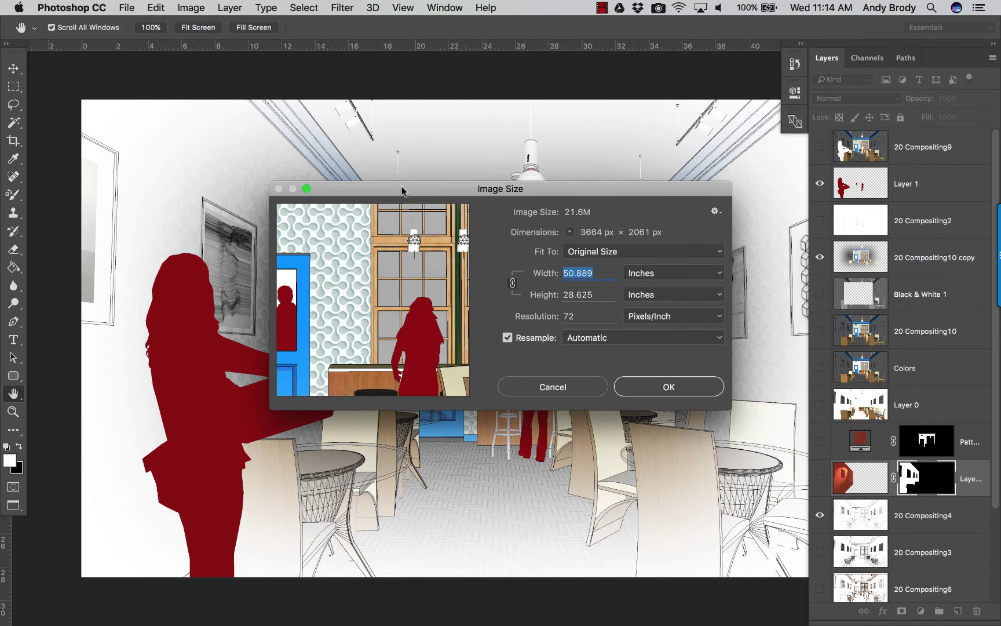
drag(401, 186, 357, 164)
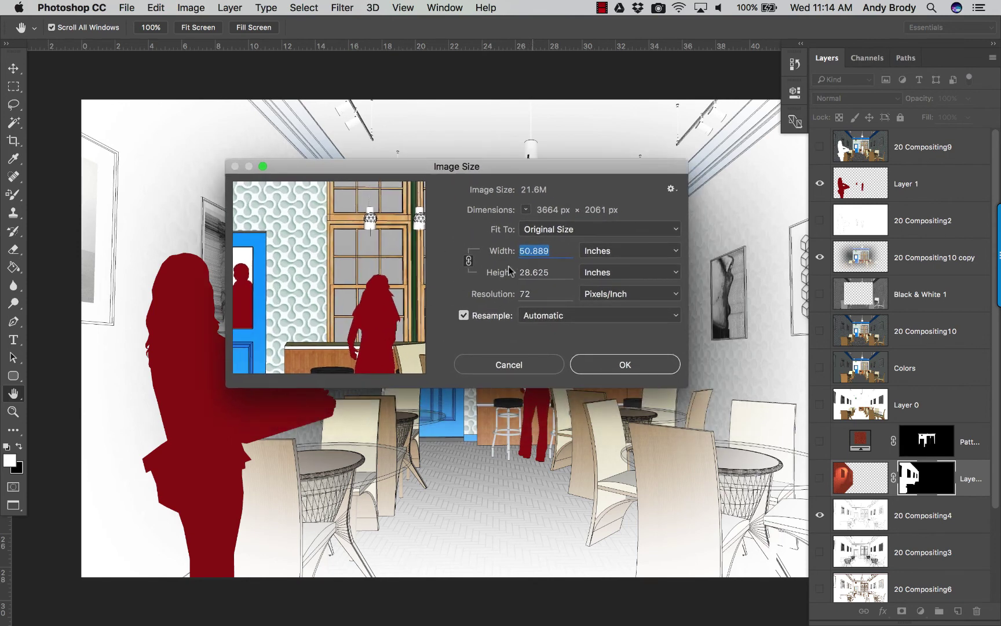
click(521, 293)
click(510, 292)
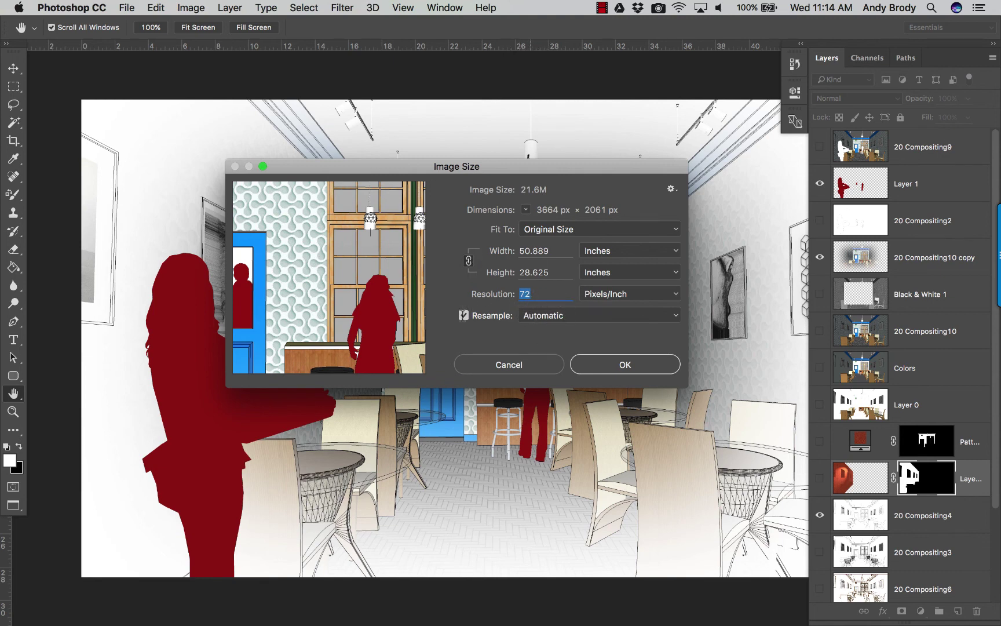
click(464, 315)
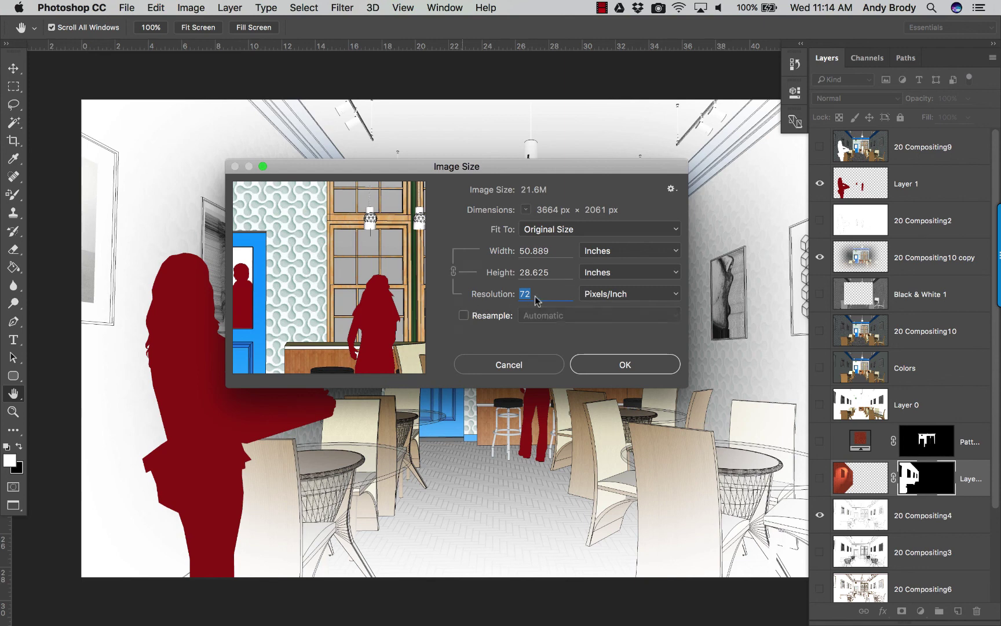
double_click(521, 292)
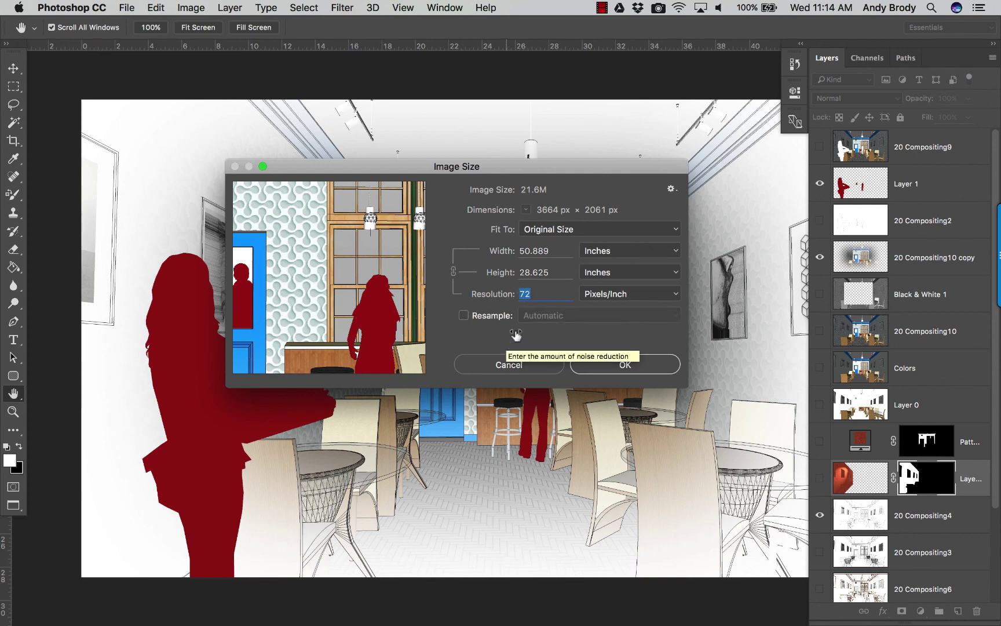
click(516, 250)
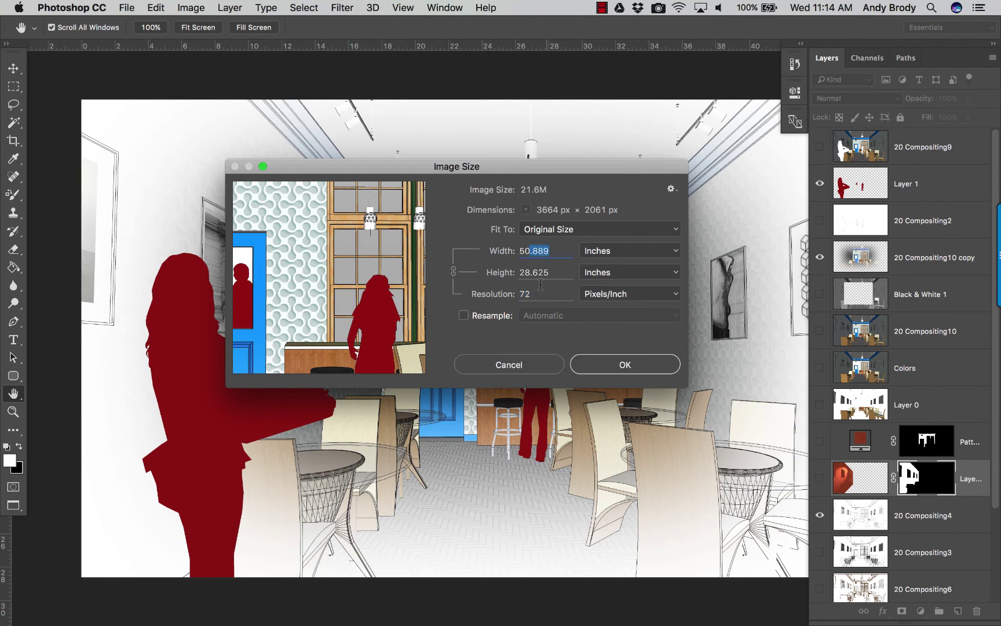
double_click(543, 295)
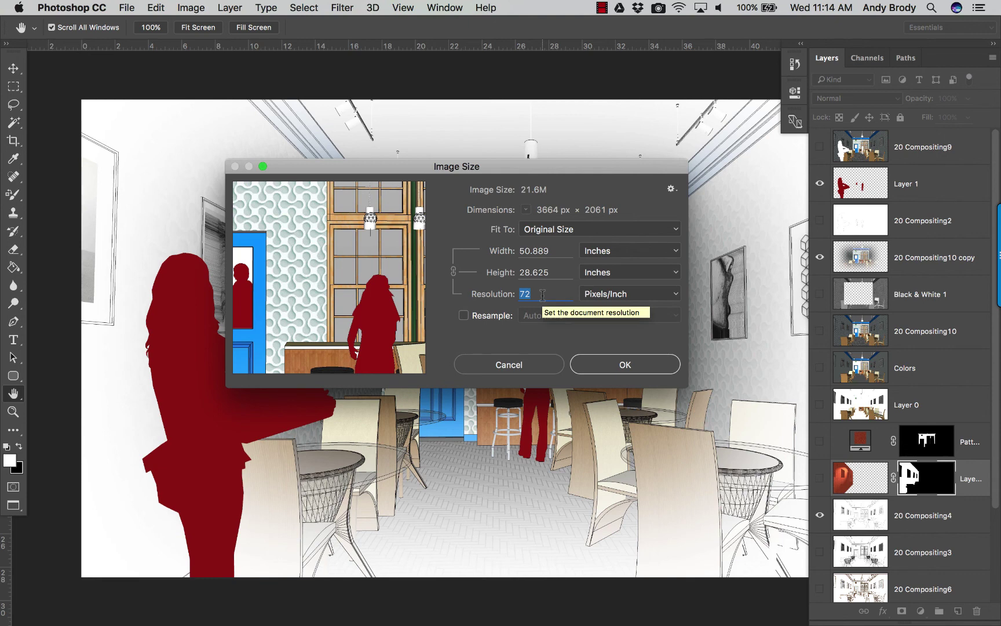
text(200)
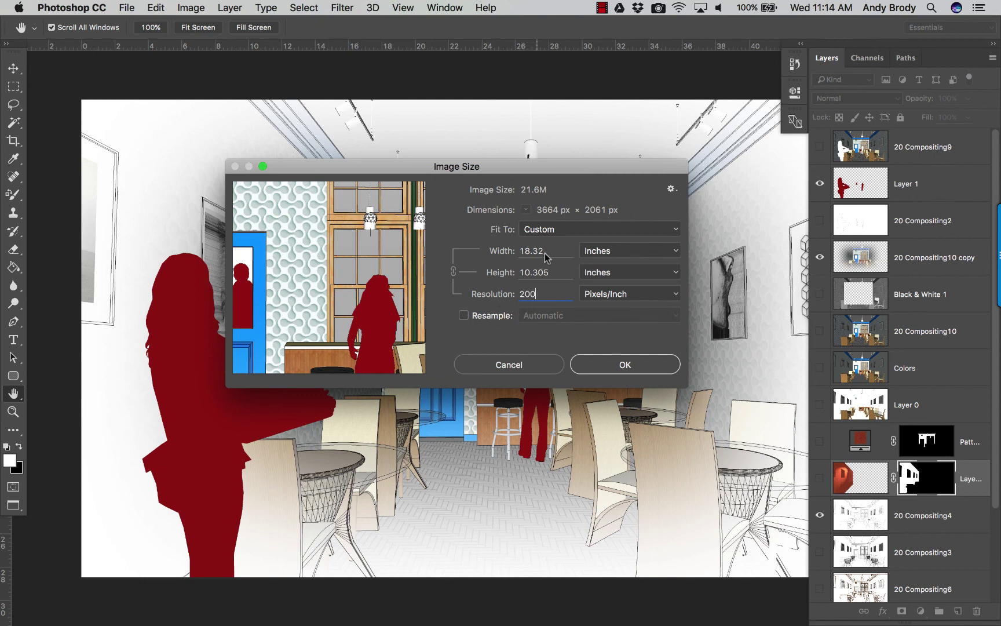
drag(519, 251, 544, 251)
click(626, 365)
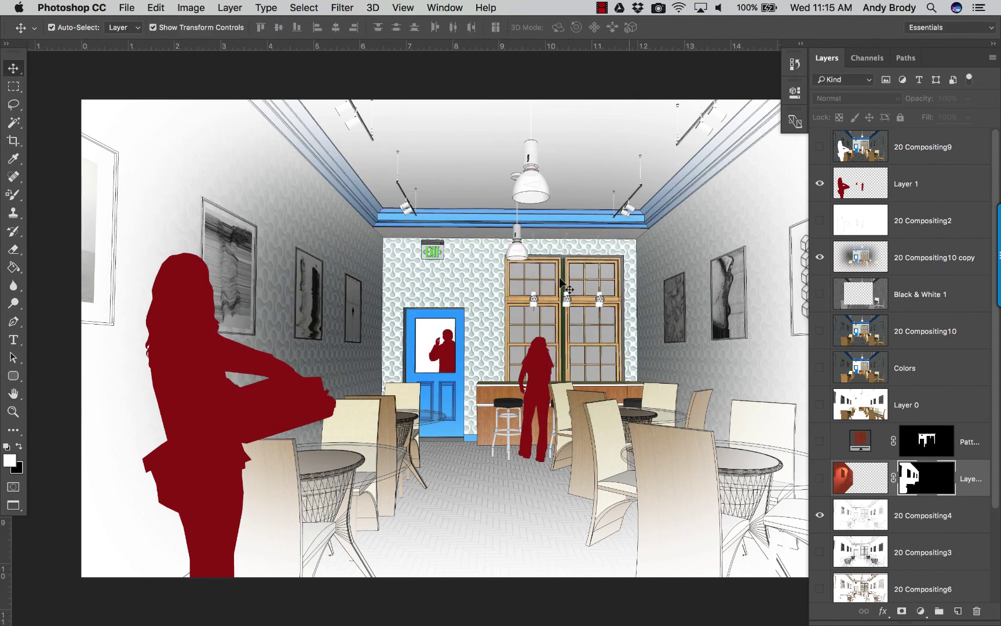